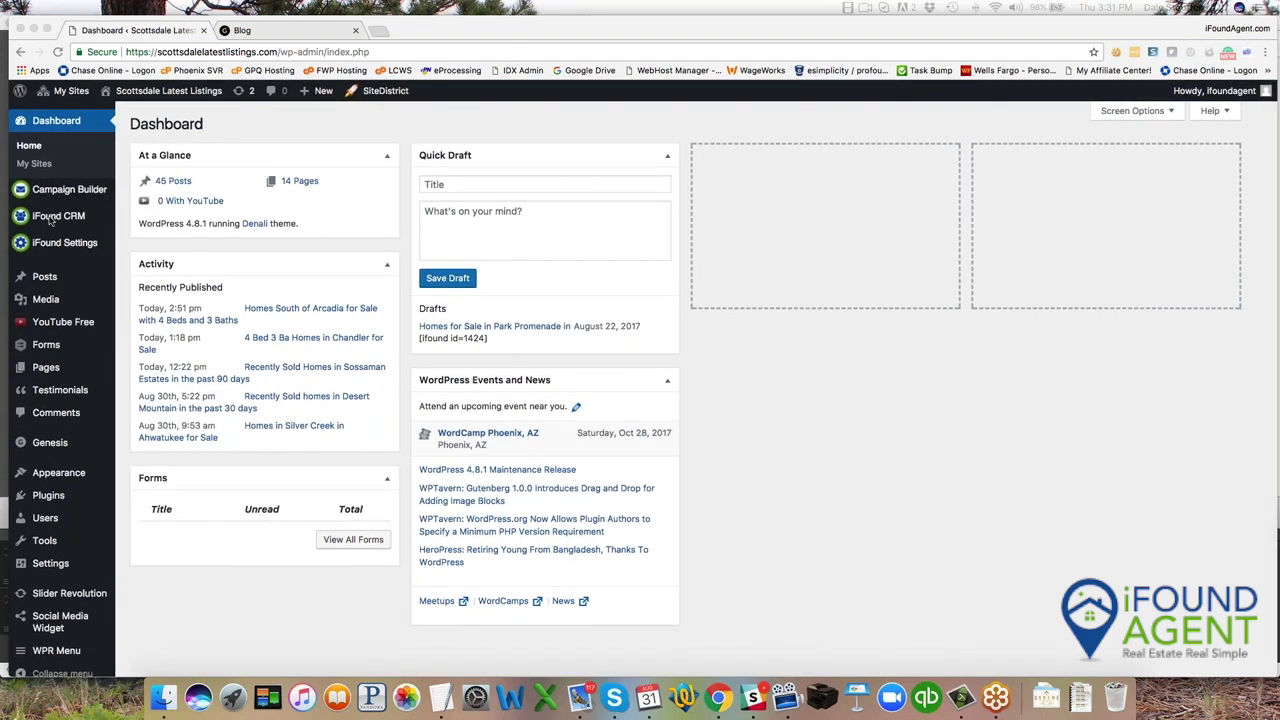
Browse the 16 iFound CRM email templates, including Birthday and Happy Holidays, then return to the top.
{"action": "mouse_move", "coordinate": [47, 218]}
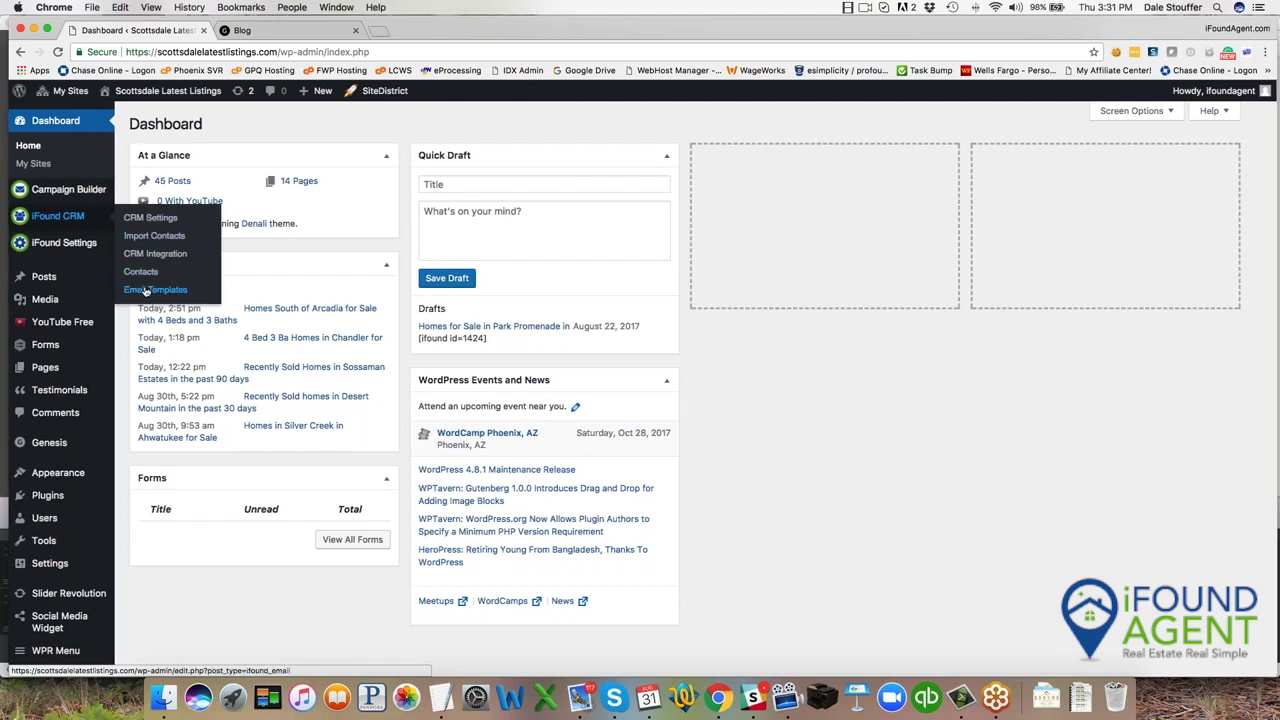
{"action": "left_click", "coordinate": [146, 291]}
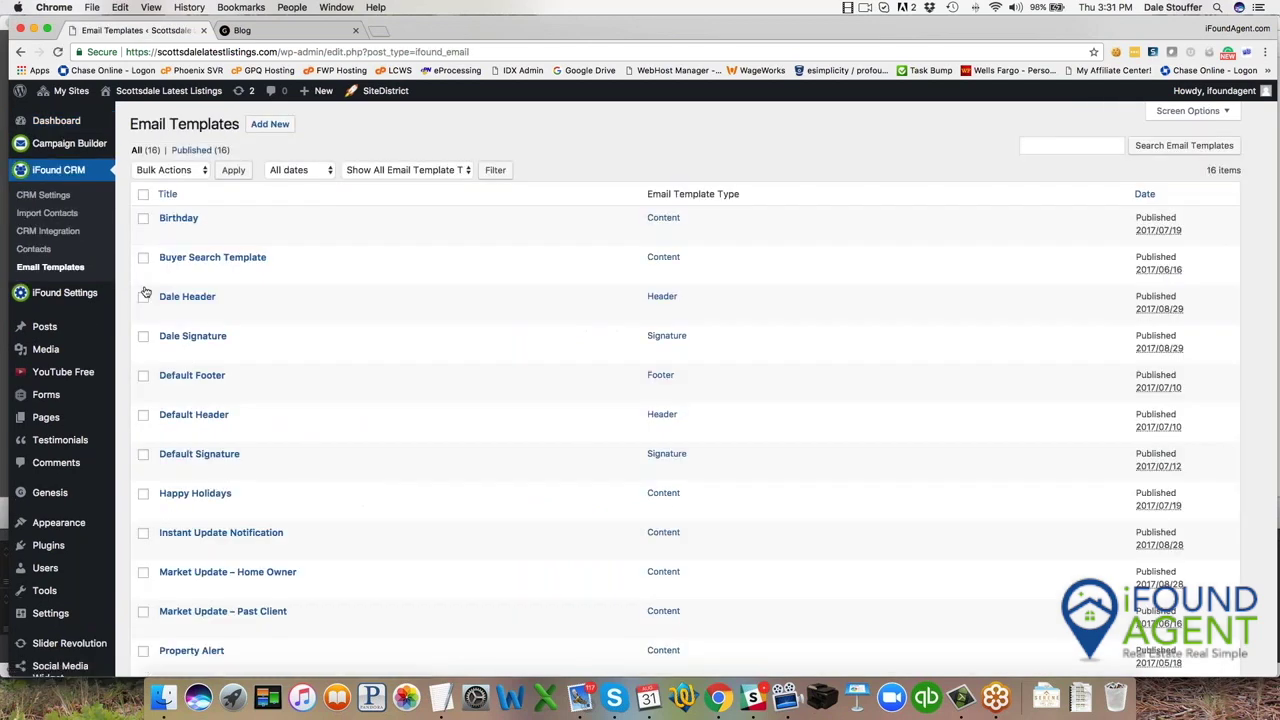
{"action": "scroll", "coordinate": [312, 302], "scroll_direction": "down", "scroll_amount": 2}
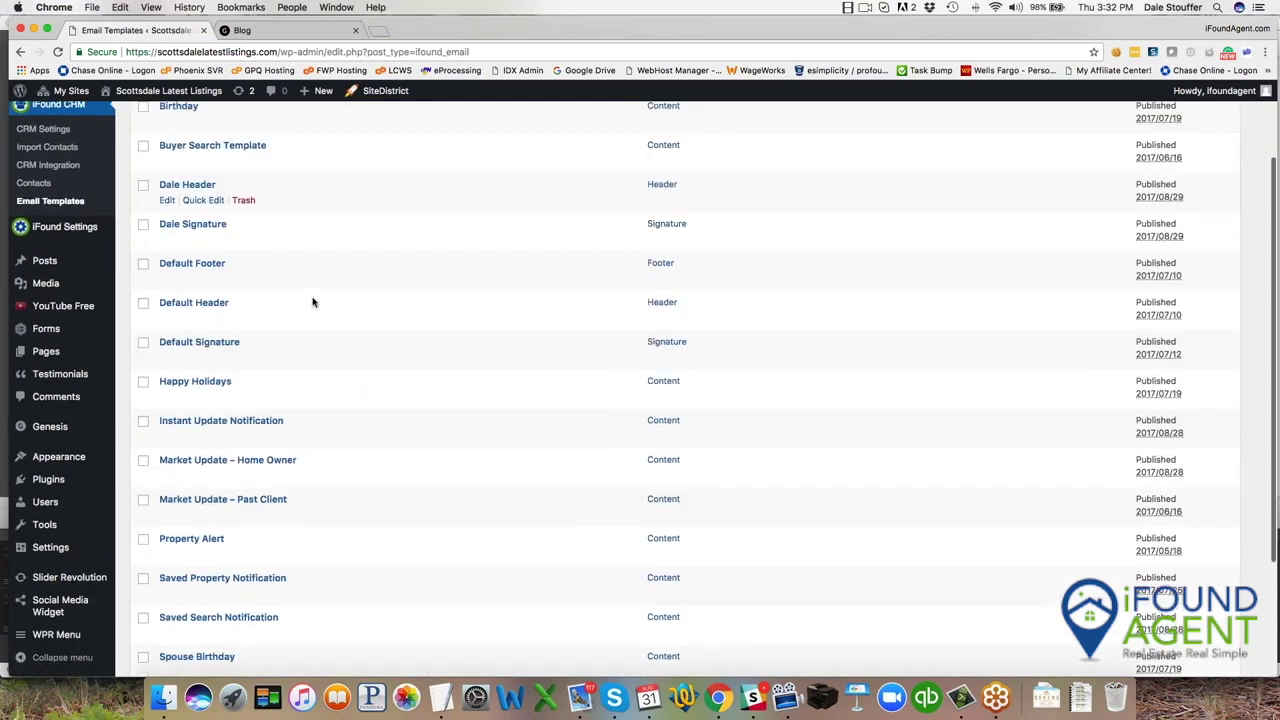
{"action": "scroll", "coordinate": [301, 372], "scroll_direction": "down", "scroll_amount": 2}
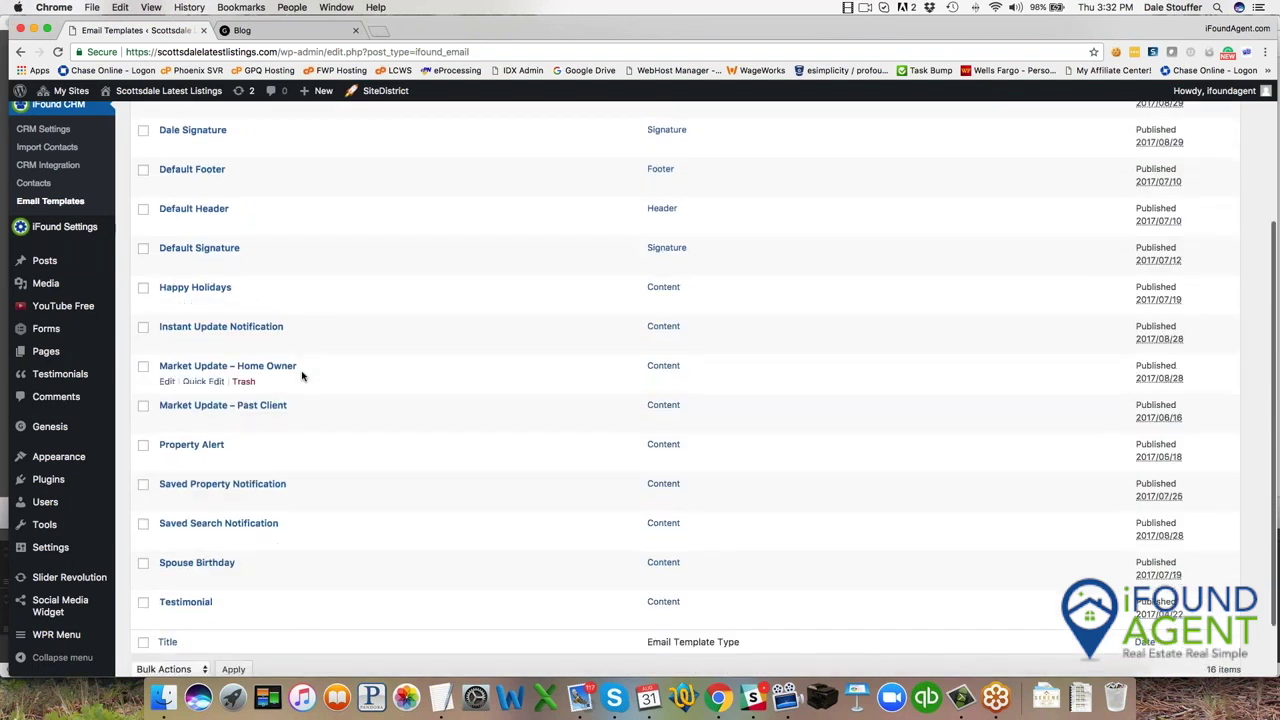
{"action": "scroll", "coordinate": [327, 417], "scroll_direction": "up", "scroll_amount": 1}
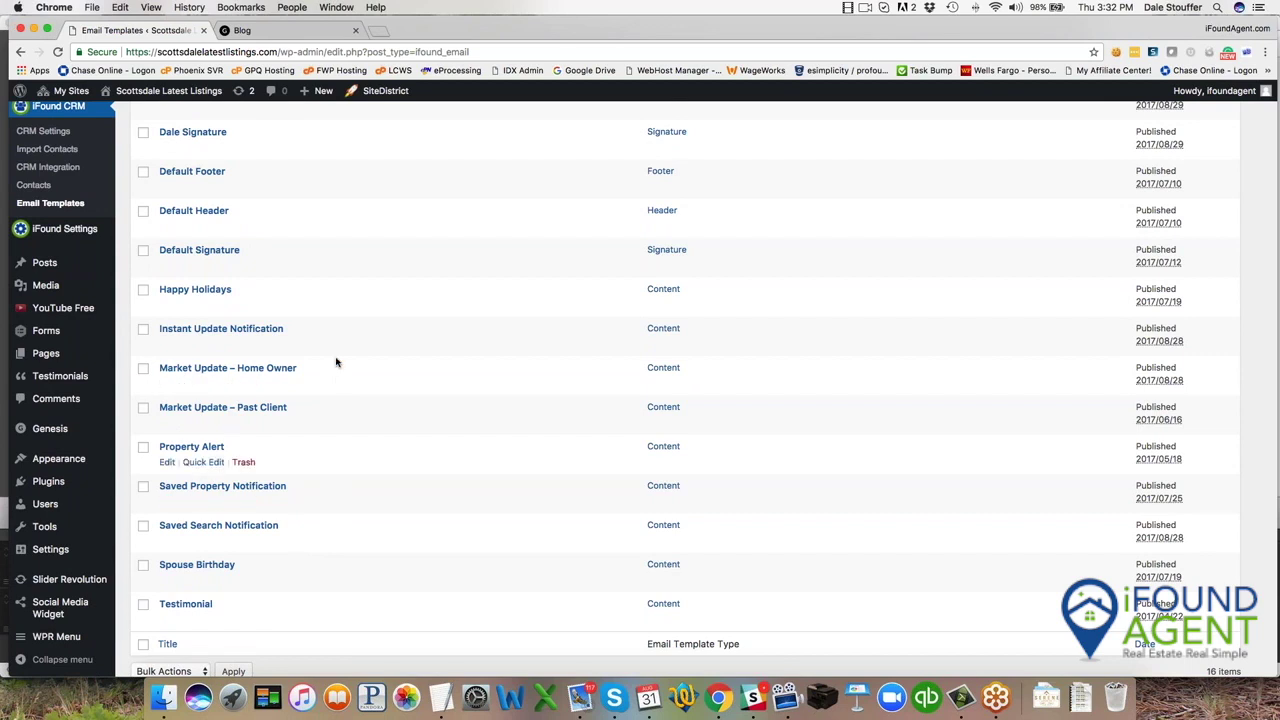
{"action": "scroll", "coordinate": [343, 490], "scroll_direction": "down", "scroll_amount": 1}
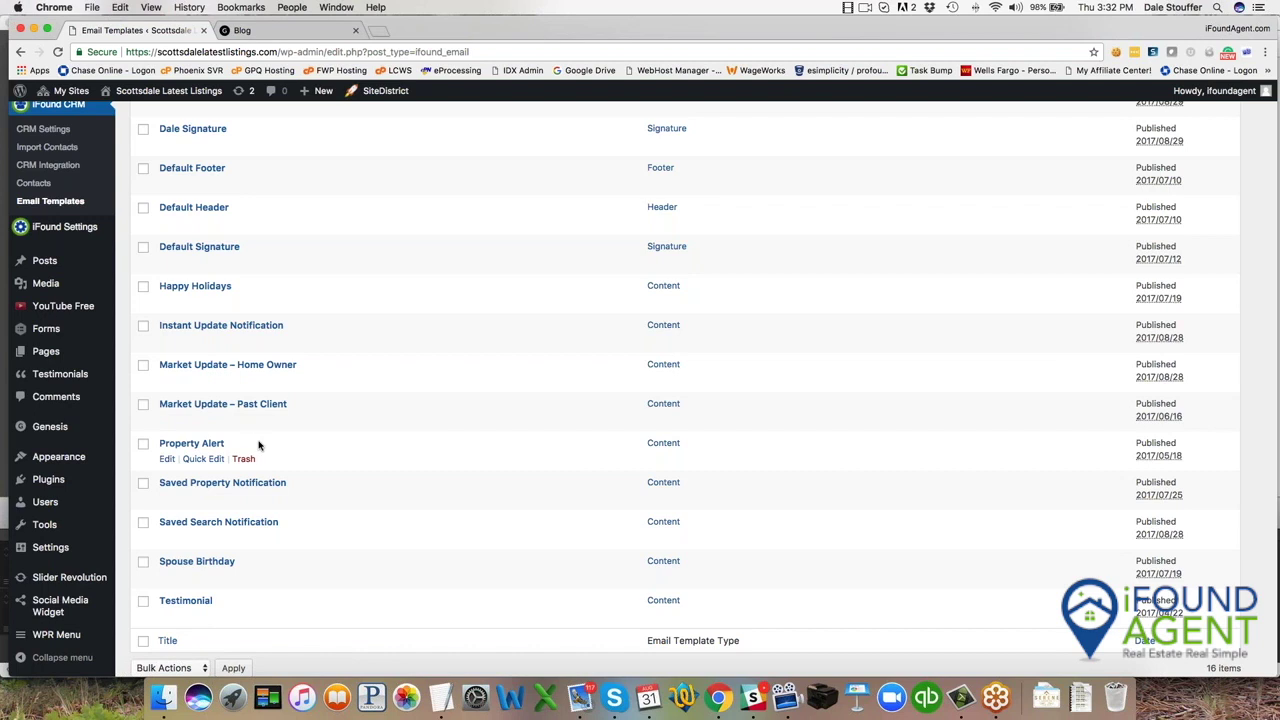
{"action": "scroll", "coordinate": [258, 445], "scroll_direction": "up", "scroll_amount": 5}
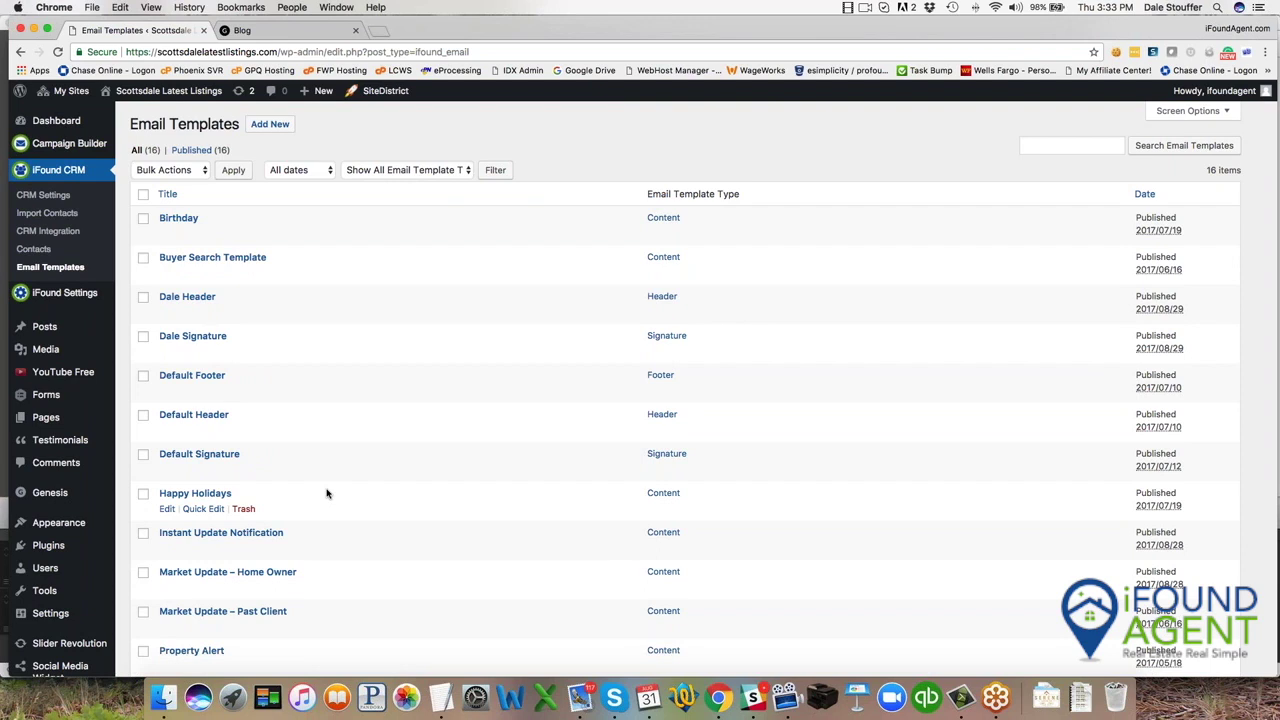
Look over the existing contacts in the iFound CRM Contacts list.
{"action": "left_click", "coordinate": [36, 249]}
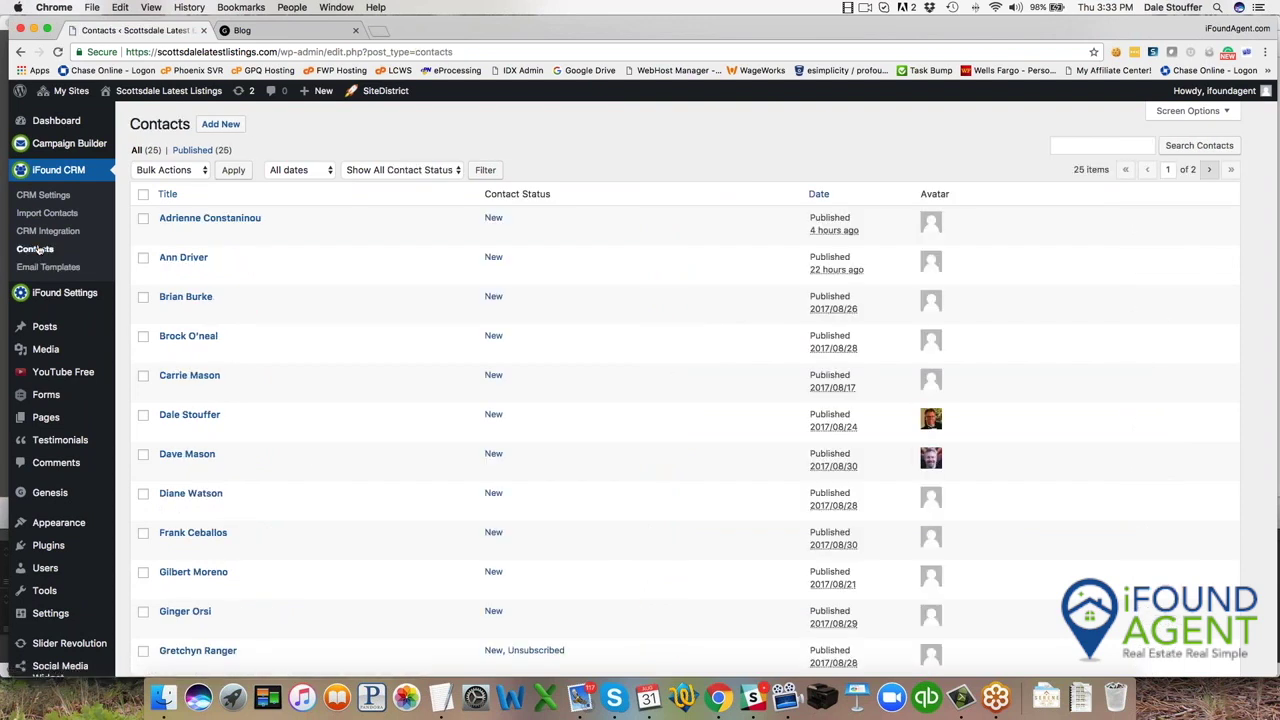
{"action": "scroll", "coordinate": [343, 394], "scroll_direction": "down", "scroll_amount": 5}
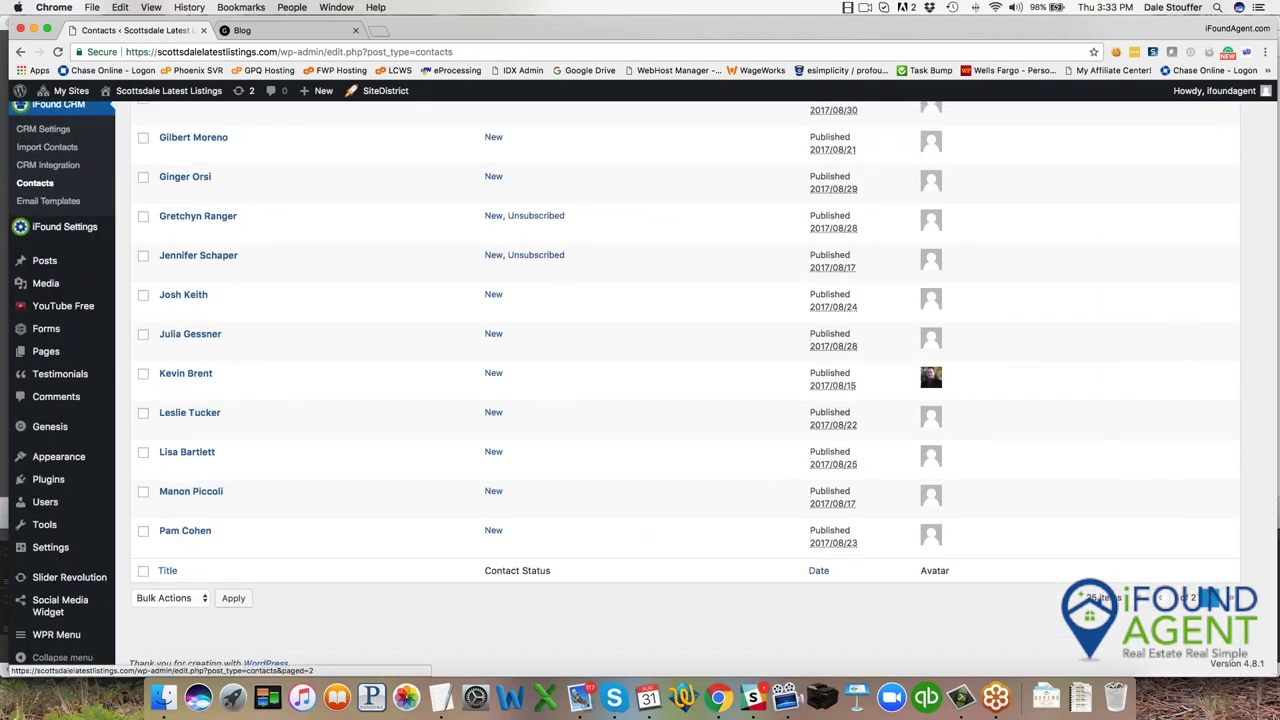
{"action": "scroll", "coordinate": [200, 450], "scroll_direction": "up", "scroll_amount": 8}
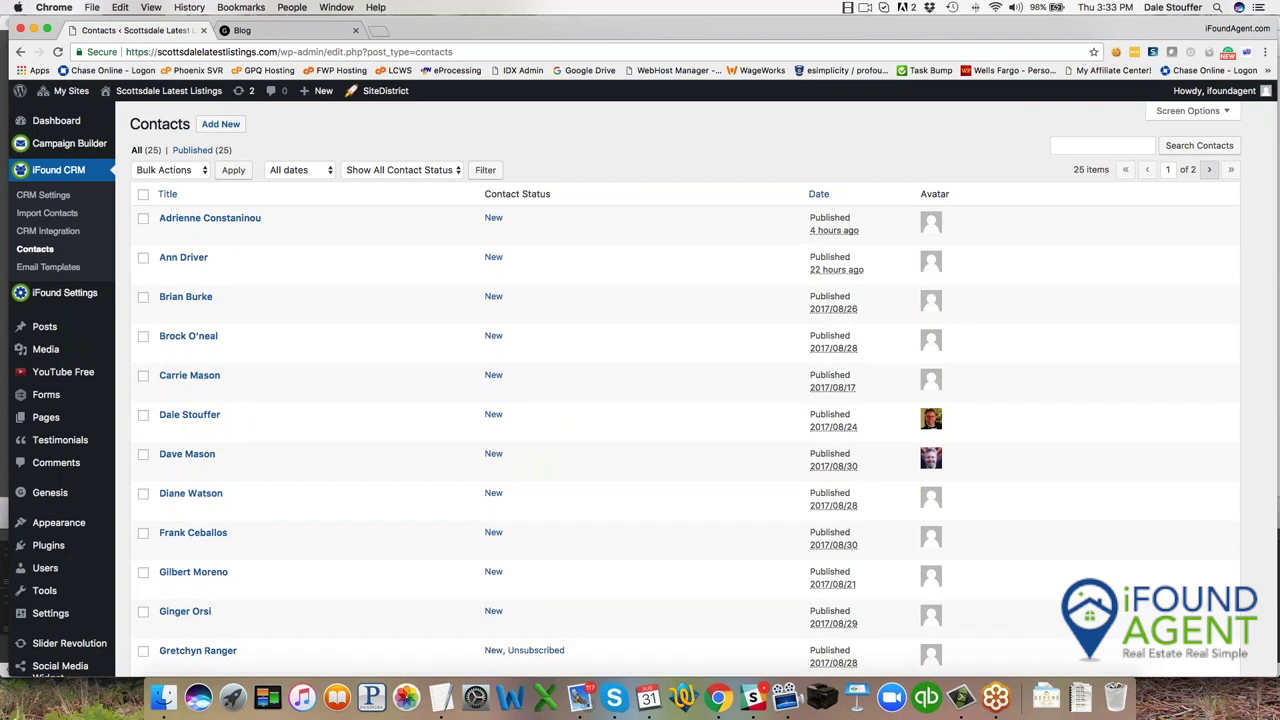
Open a blank Add New Contact form and review its contact, spouse and LionDesk fields.
{"action": "left_click", "coordinate": [220, 124]}
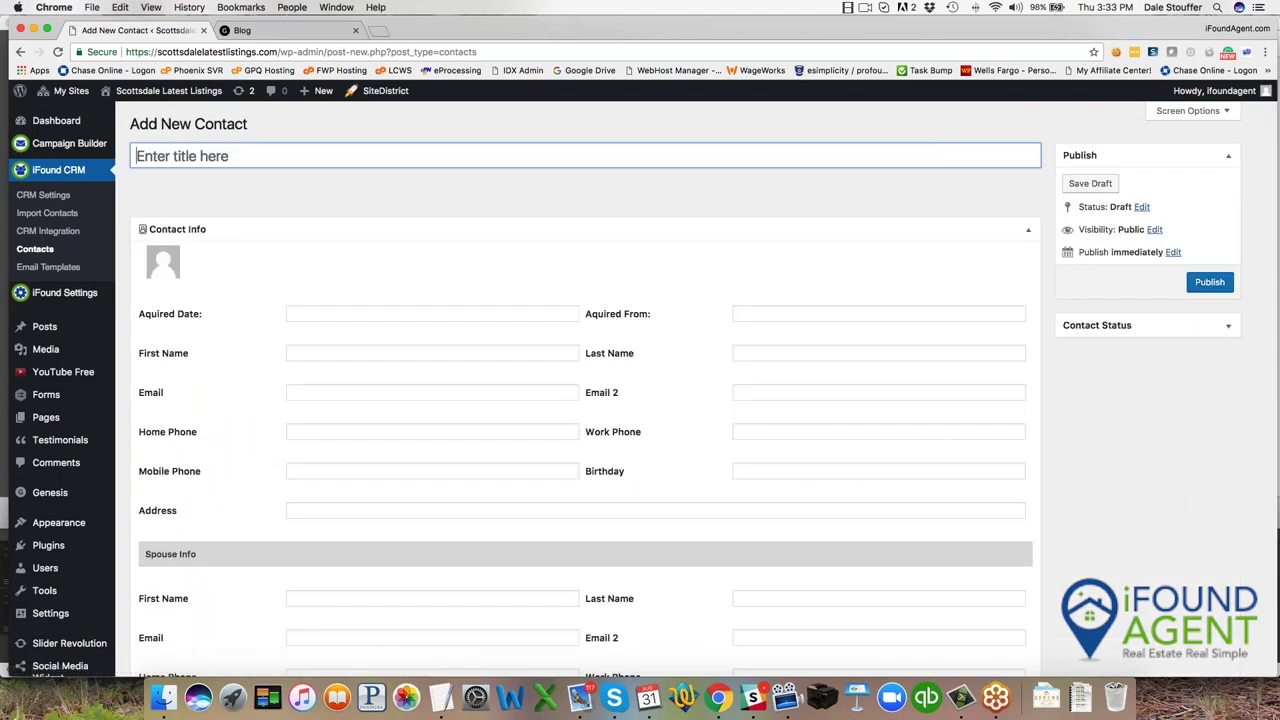
{"action": "scroll", "coordinate": [381, 540], "scroll_direction": "down", "scroll_amount": 5}
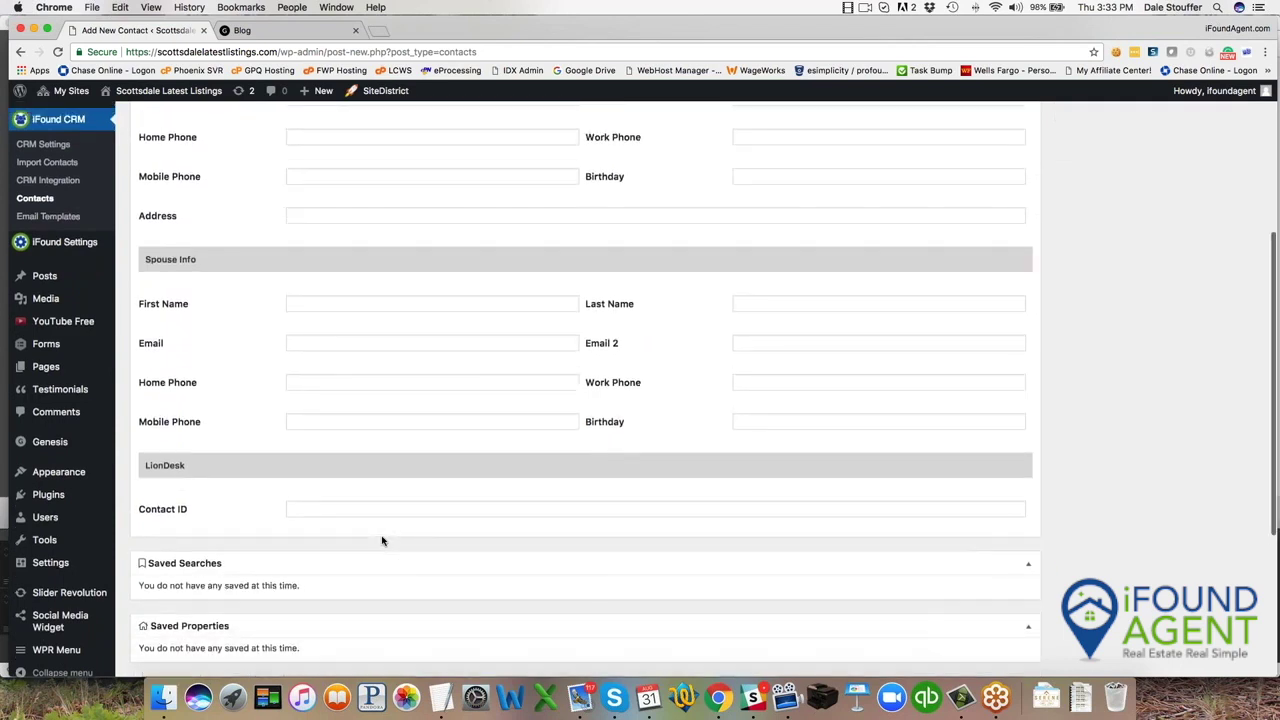
{"action": "scroll", "coordinate": [383, 537], "scroll_direction": "up", "scroll_amount": 3}
{"action": "scroll", "coordinate": [445, 572], "scroll_direction": "down", "scroll_amount": 1}
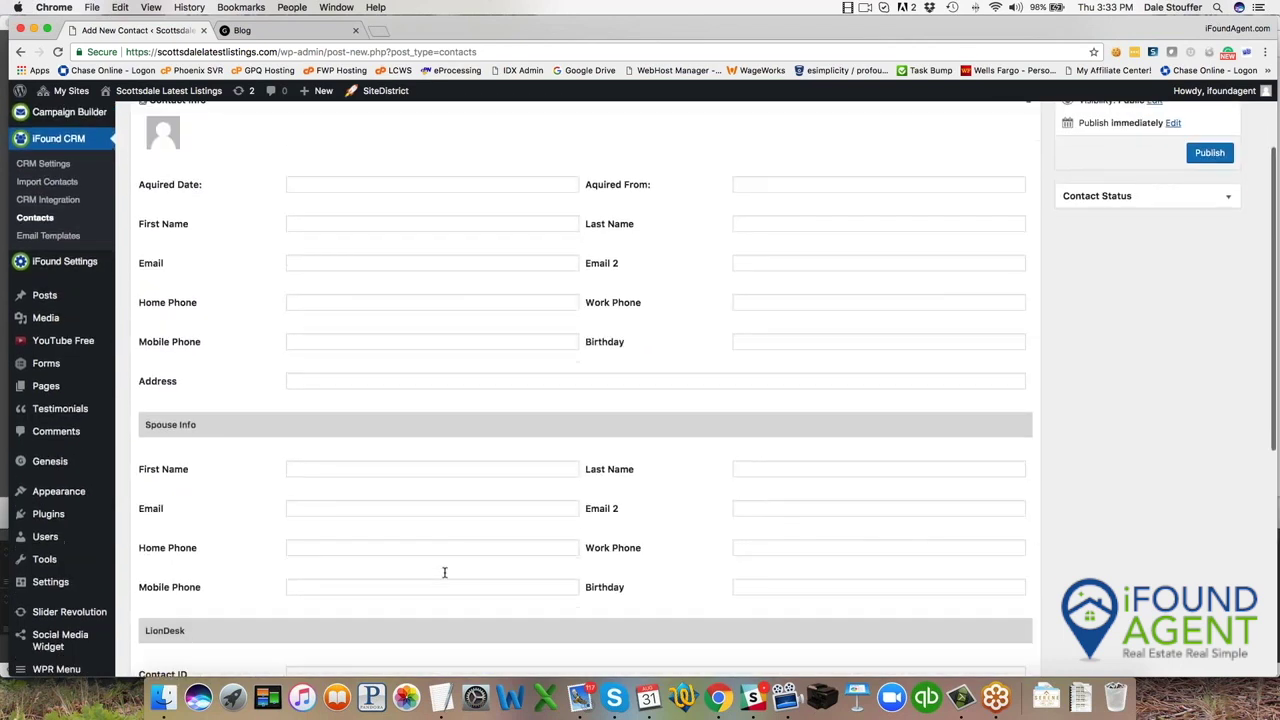
{"action": "scroll", "coordinate": [445, 572], "scroll_direction": "up", "scroll_amount": 1}
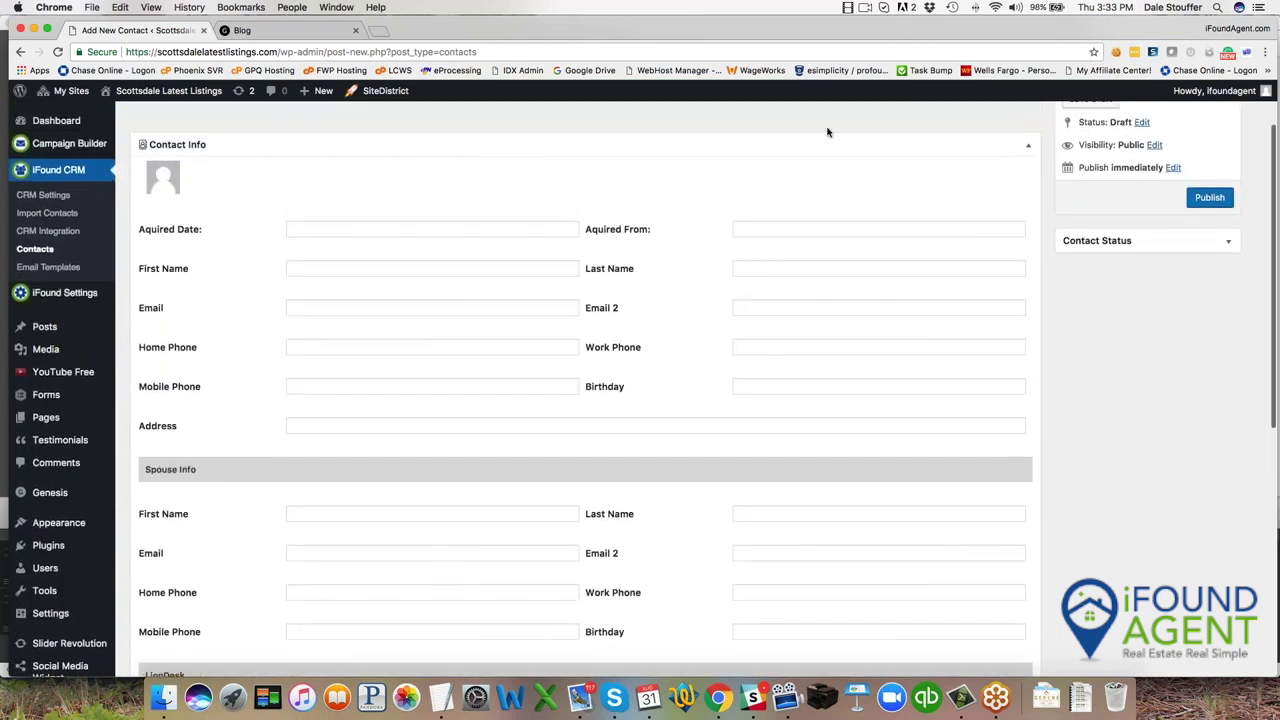
{"action": "scroll", "coordinate": [443, 571], "scroll_direction": "up", "scroll_amount": 3}
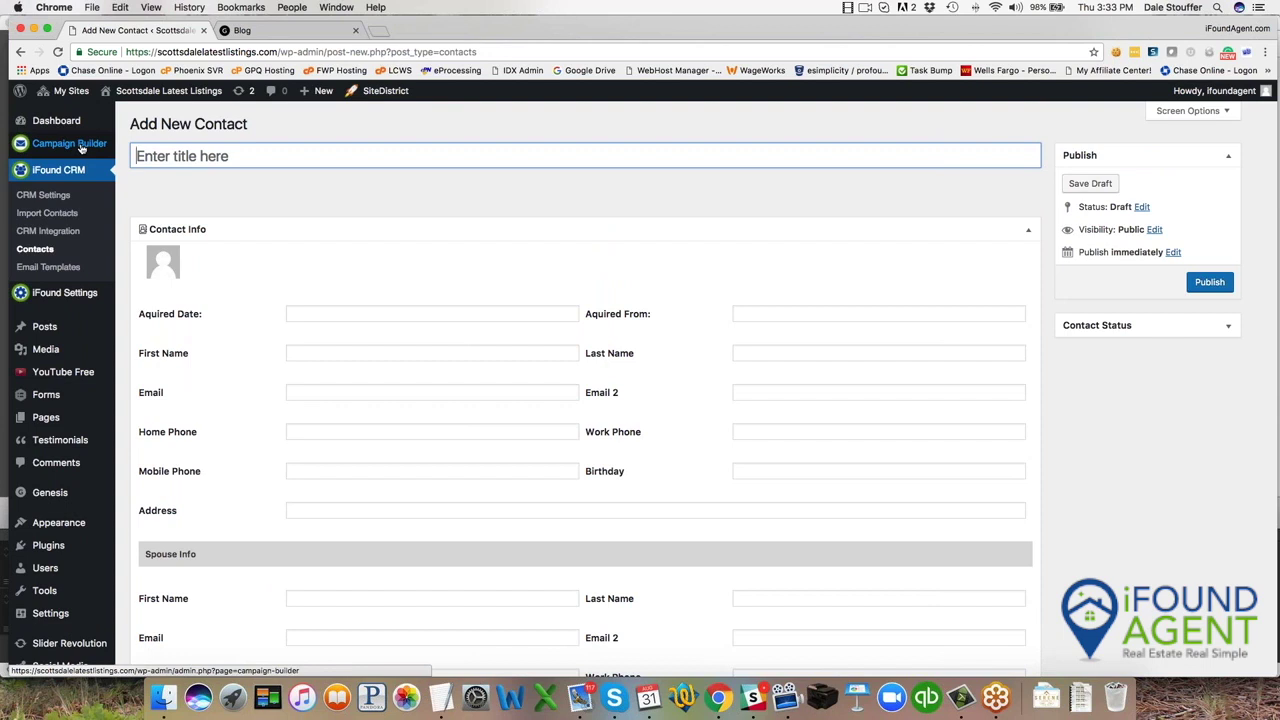
In Campaign Builder, start a new contact acquired 08/31/2017 from Open House.
{"action": "left_click", "coordinate": [82, 146]}
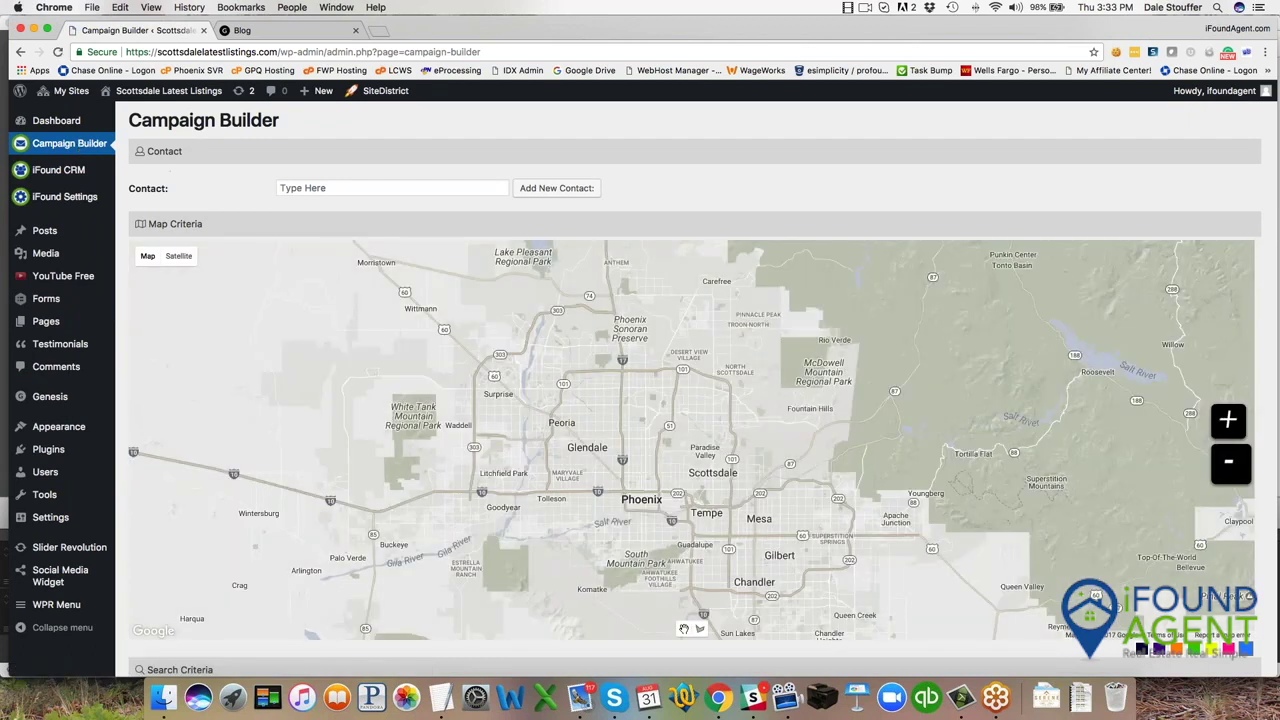
{"action": "left_click", "coordinate": [556, 193]}
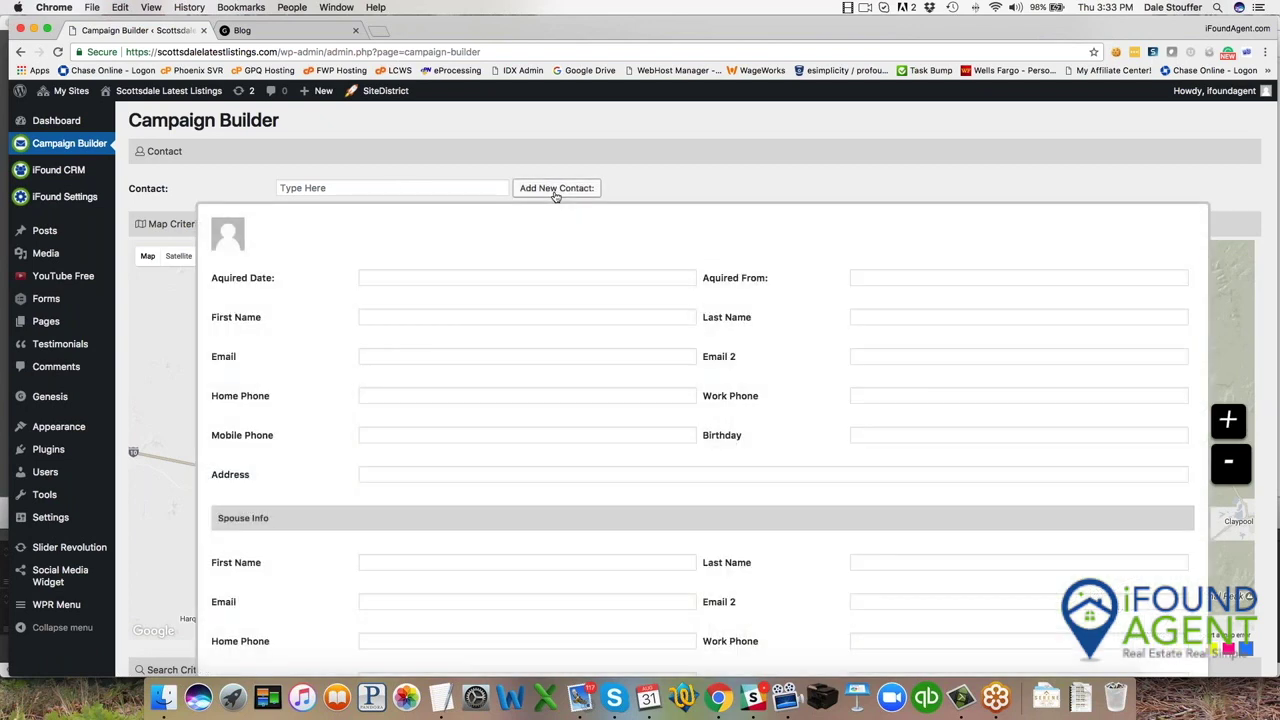
{"action": "left_click", "coordinate": [469, 277]}
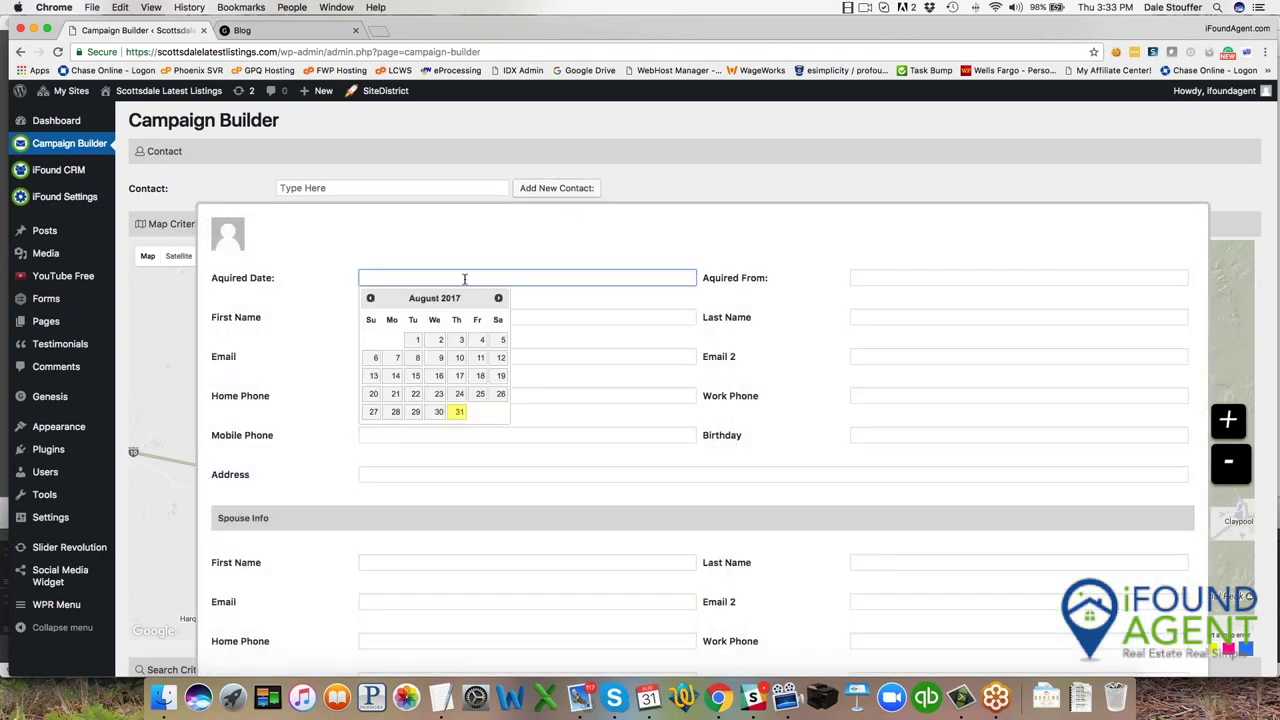
{"action": "left_click", "coordinate": [456, 412]}
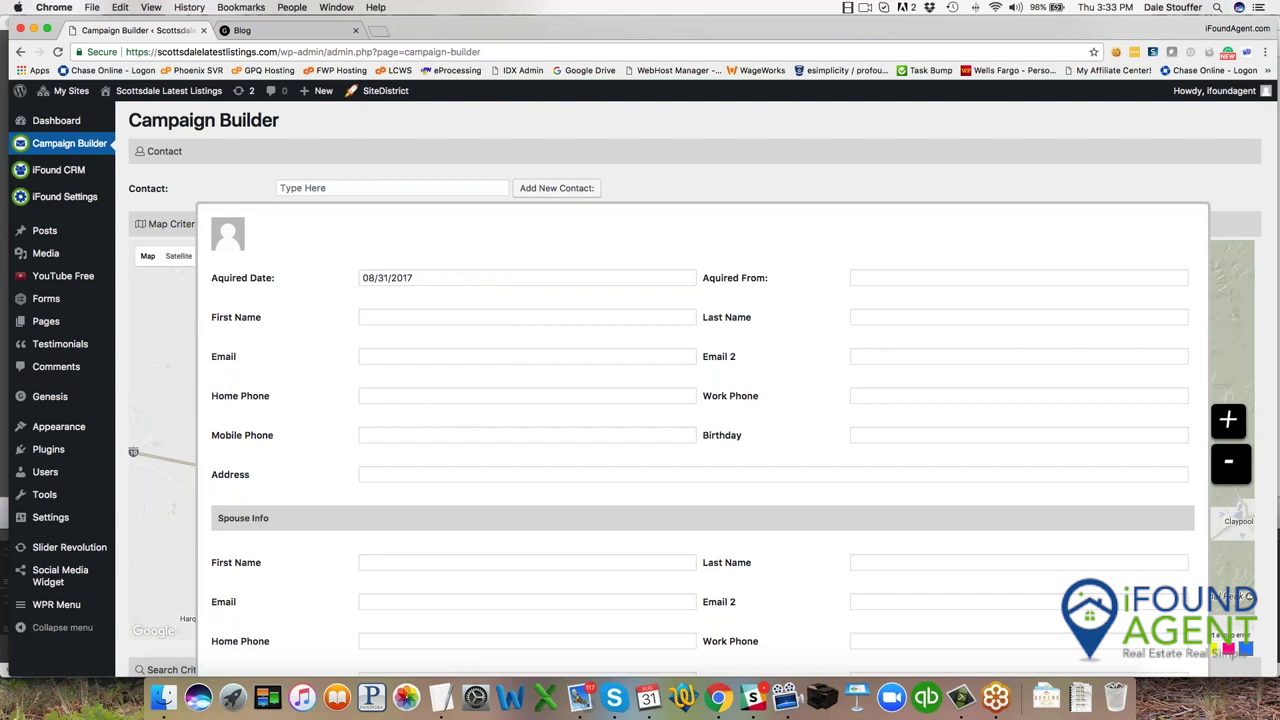
{"action": "left_click", "coordinate": [888, 277]}
{"action": "key", "text": "Down"}
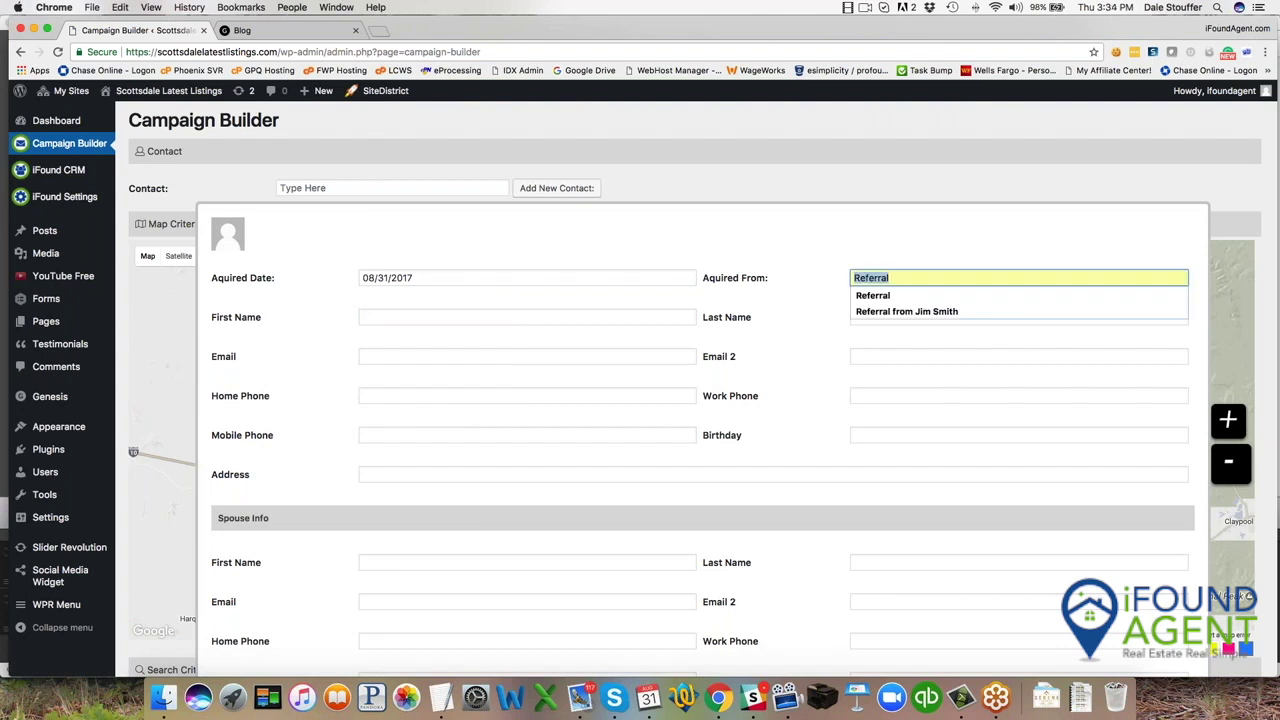
{"action": "type", "text": "OP"}
{"action": "key", "text": "Down"}
{"action": "key", "text": "Return"}
Enter the contact's first name, last name and e-mail, then save and close.
{"action": "left_click", "coordinate": [384, 319]}
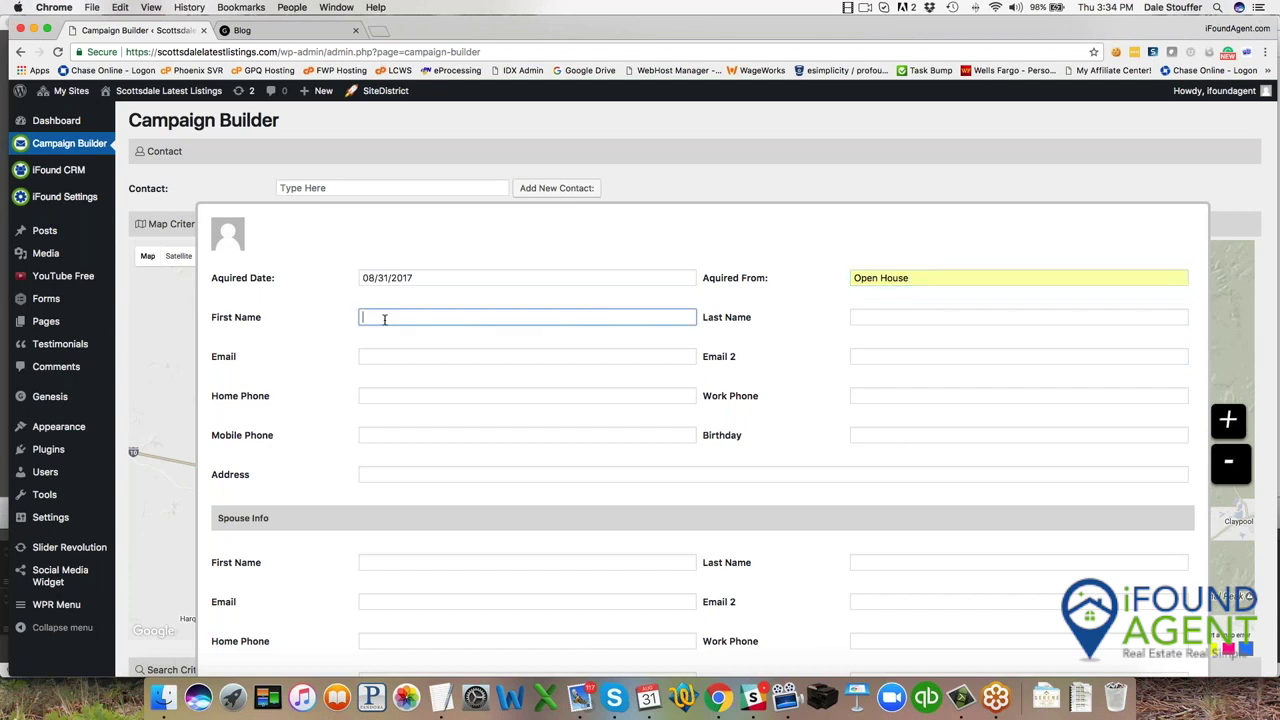
{"action": "key", "text": "Tab"}
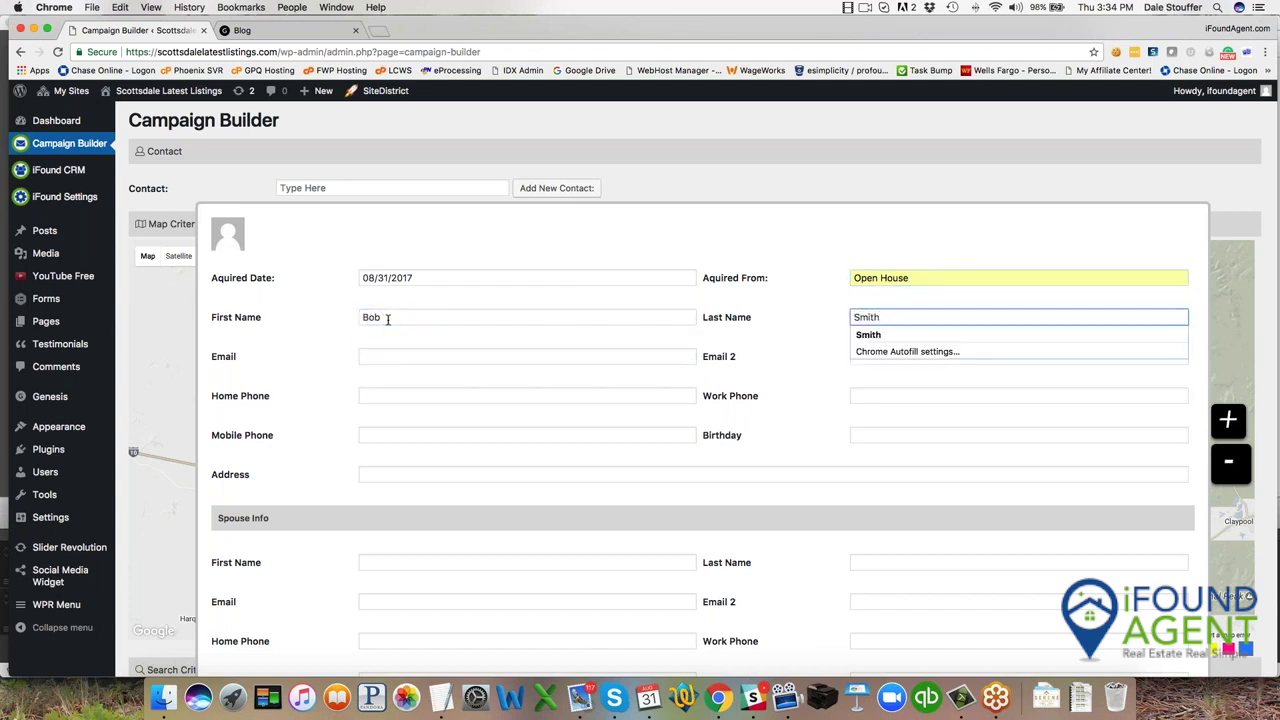
{"action": "left_click", "coordinate": [388, 357]}
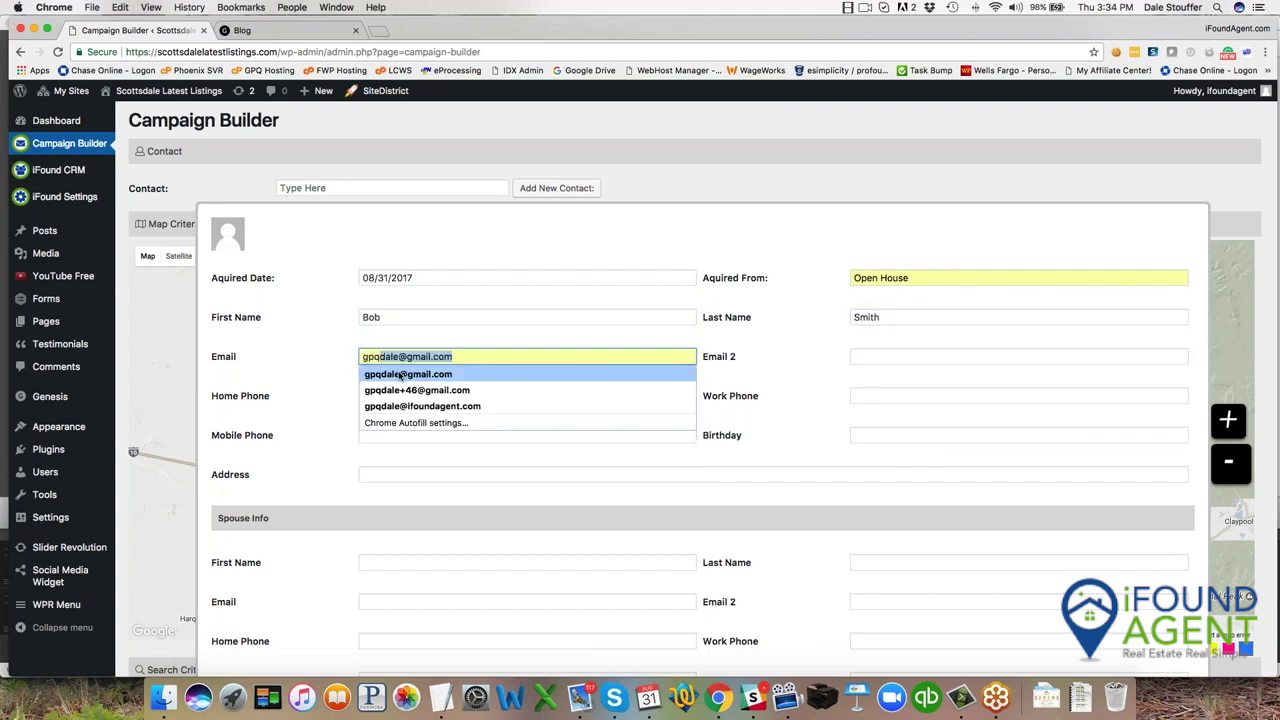
{"action": "left_click", "coordinate": [400, 374]}
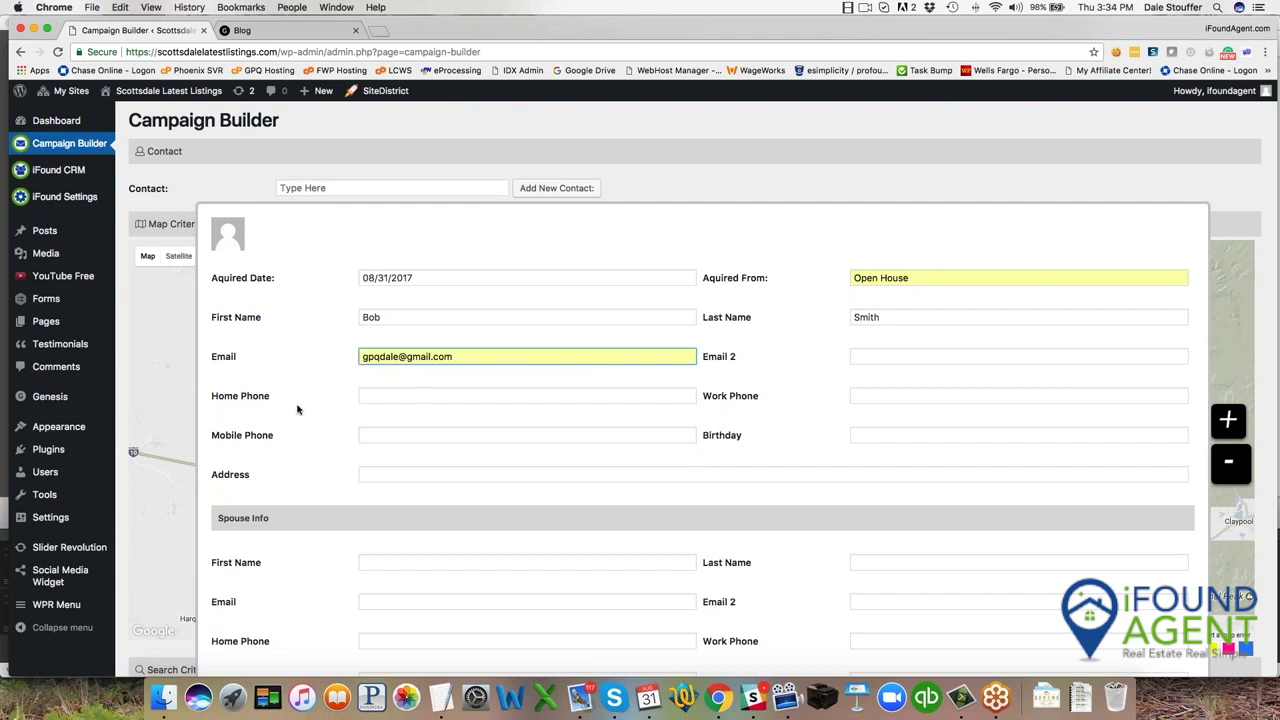
{"action": "scroll", "coordinate": [297, 409], "scroll_direction": "down", "scroll_amount": 3}
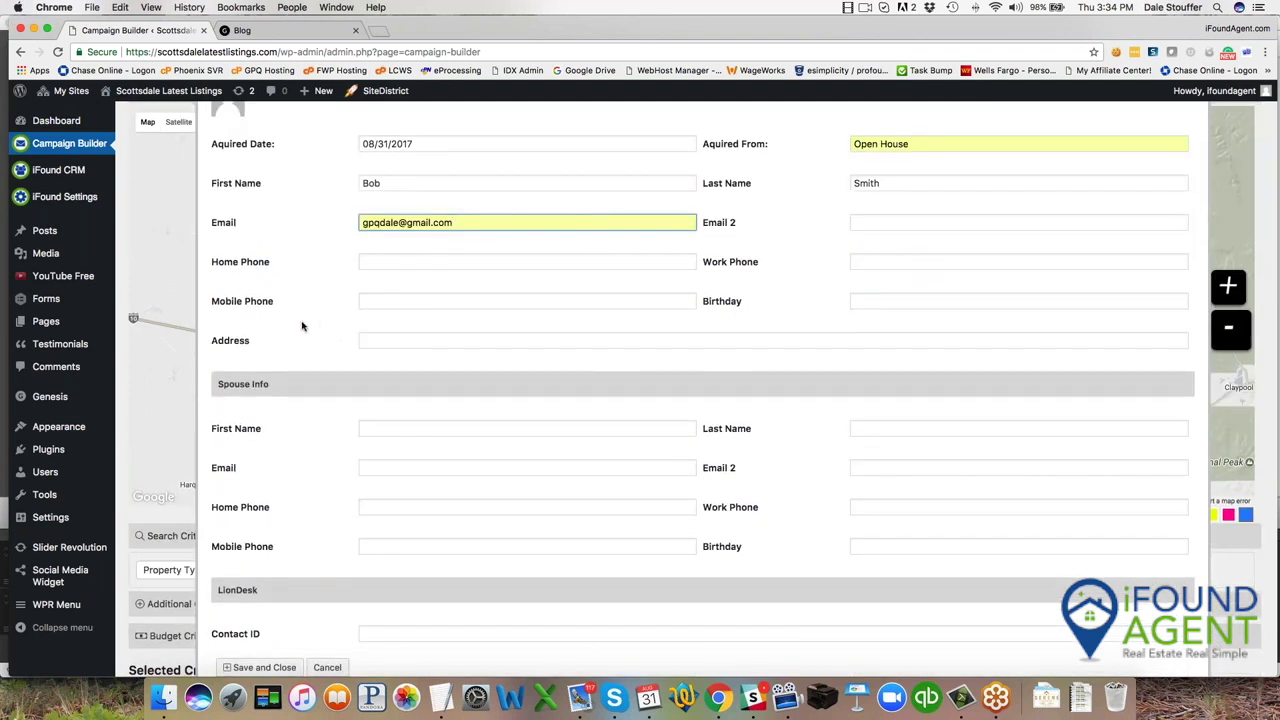
{"action": "scroll", "coordinate": [302, 326], "scroll_direction": "up", "scroll_amount": 3}
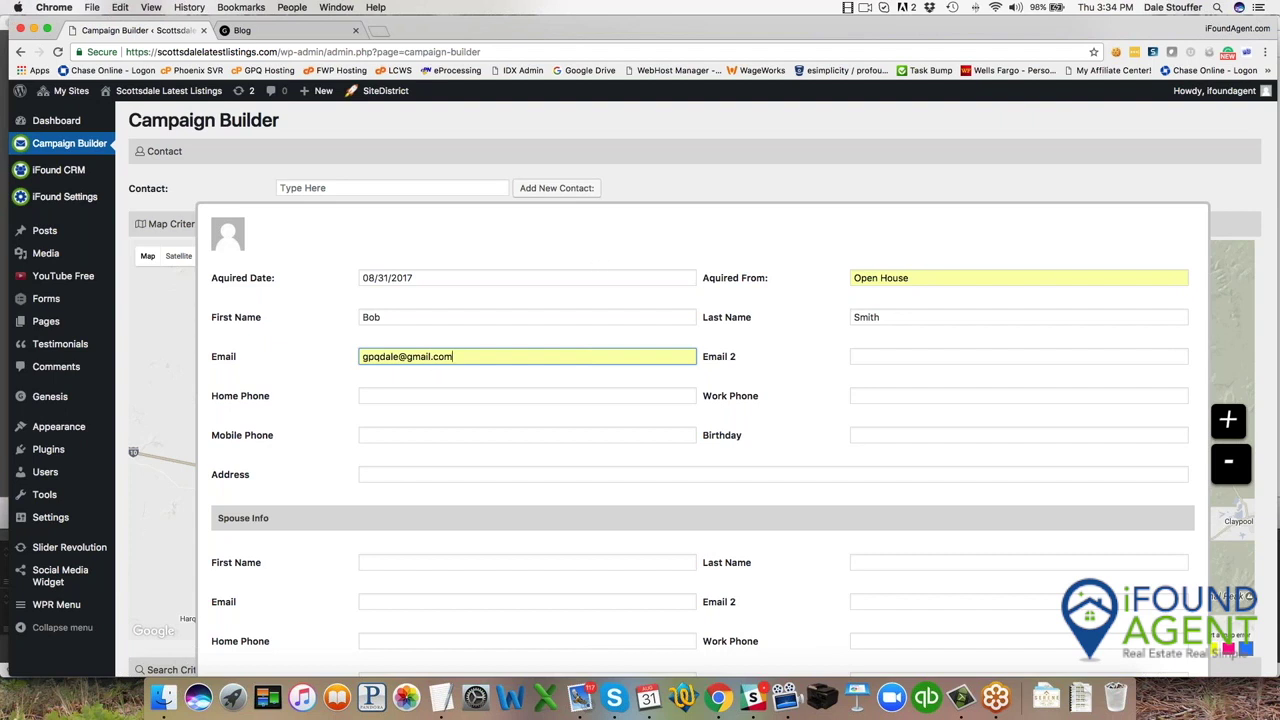
{"action": "scroll", "coordinate": [317, 374], "scroll_direction": "down", "scroll_amount": 5}
{"action": "left_click", "coordinate": [264, 546]}
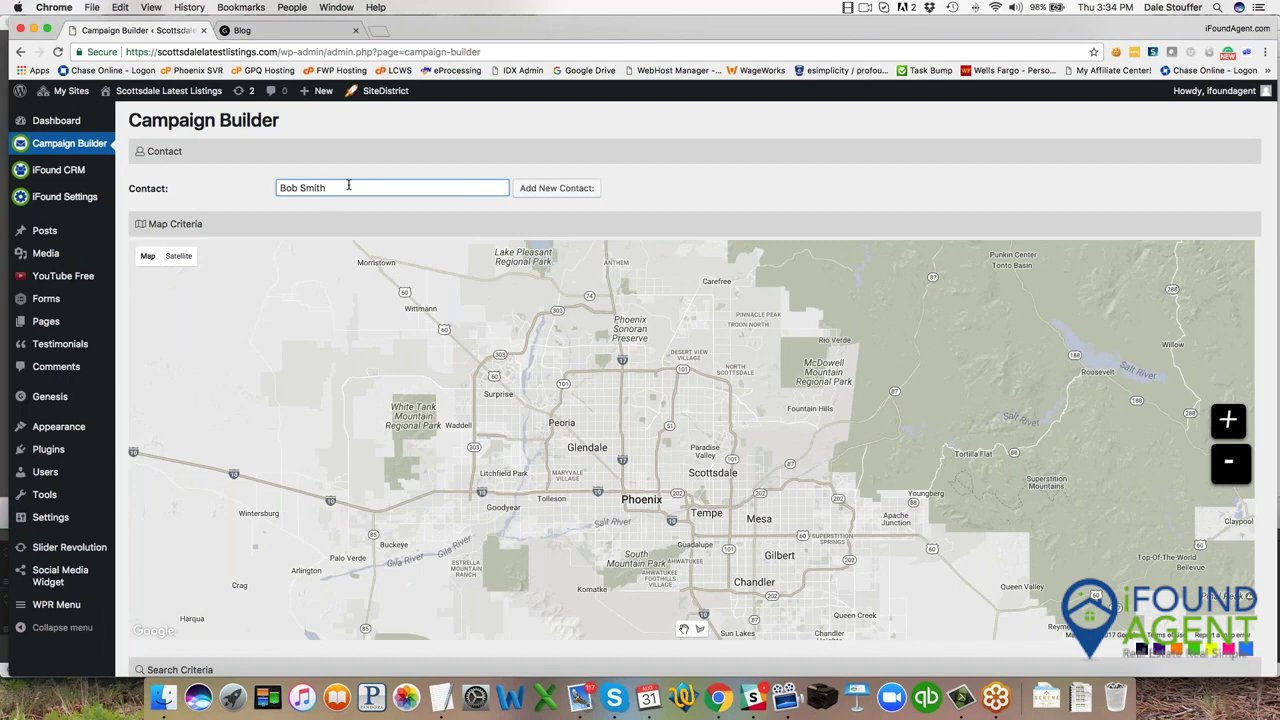
Add a Subdivision search filter for Warner Ranch.
{"action": "scroll", "coordinate": [407, 518], "scroll_direction": "down", "scroll_amount": 3}
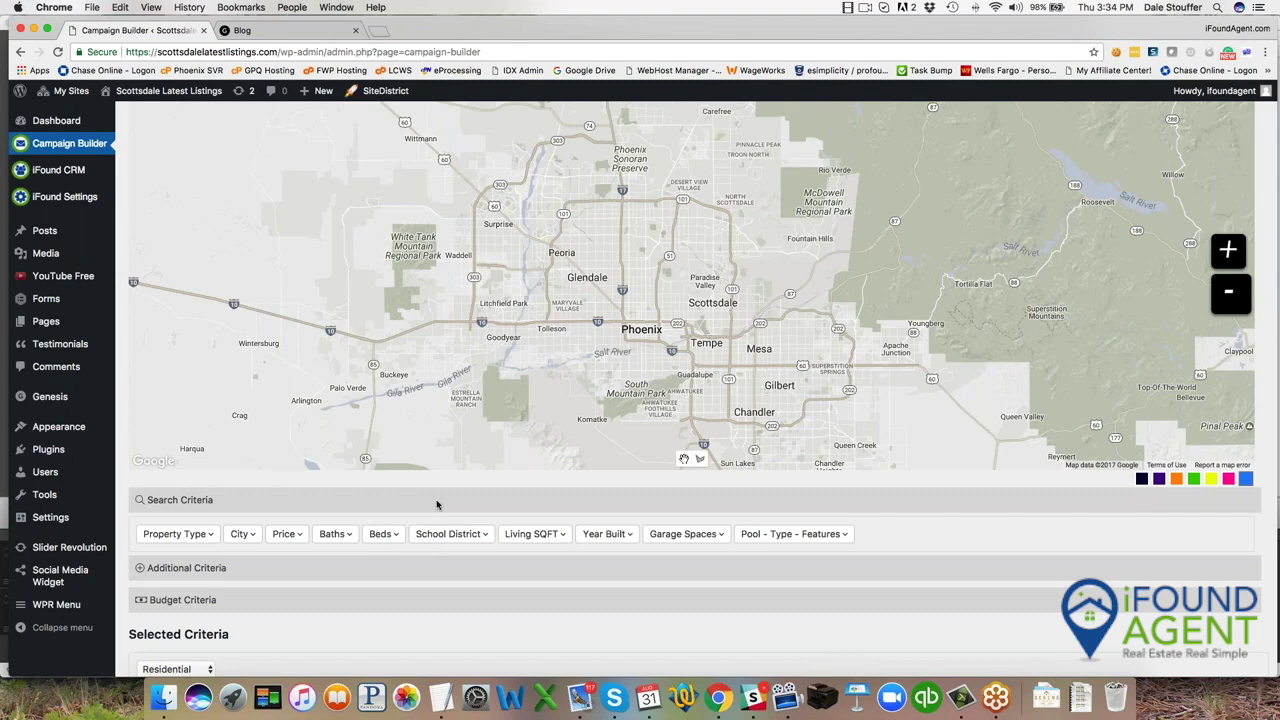
{"action": "scroll", "coordinate": [437, 505], "scroll_direction": "down", "scroll_amount": 1}
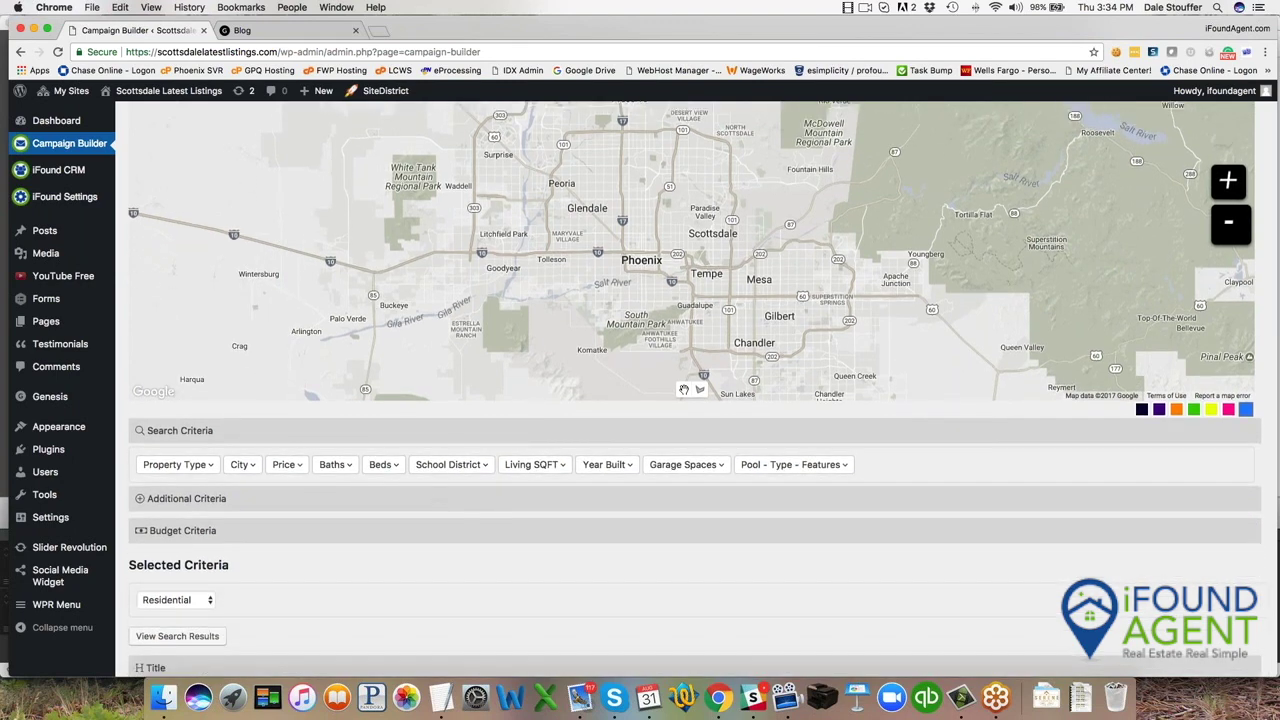
{"action": "left_click", "coordinate": [203, 500]}
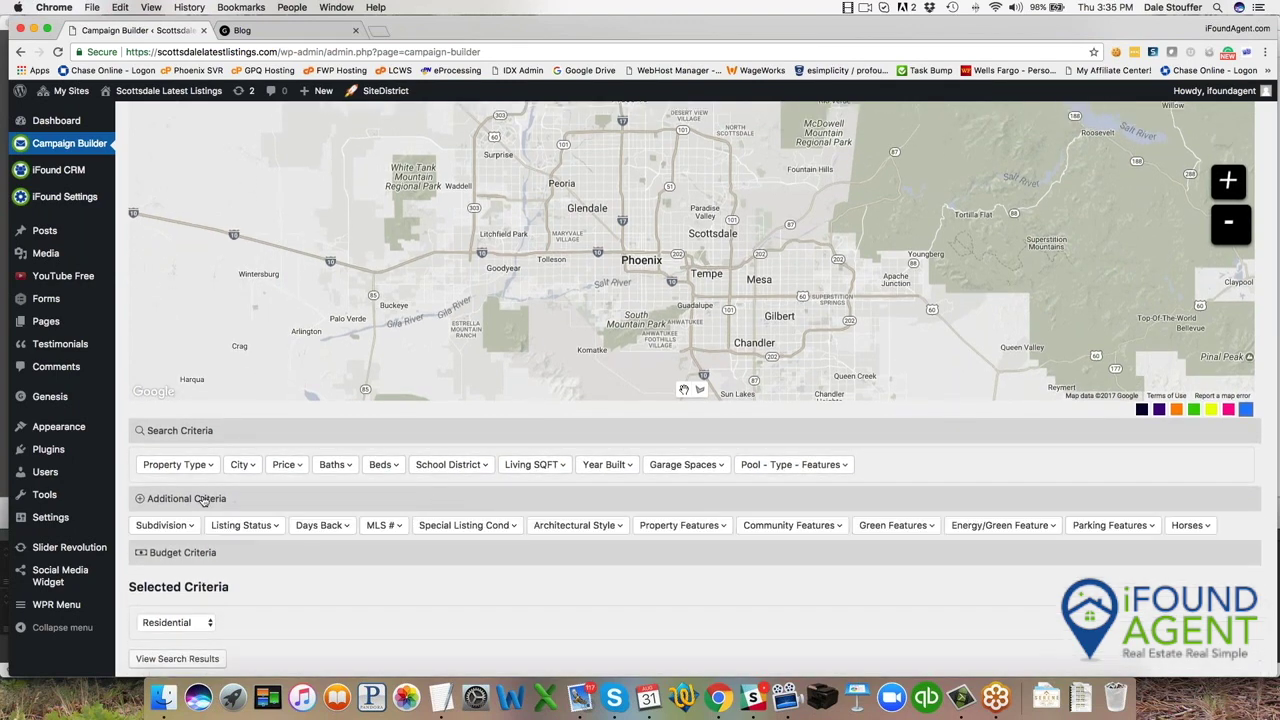
{"action": "left_click", "coordinate": [175, 525]}
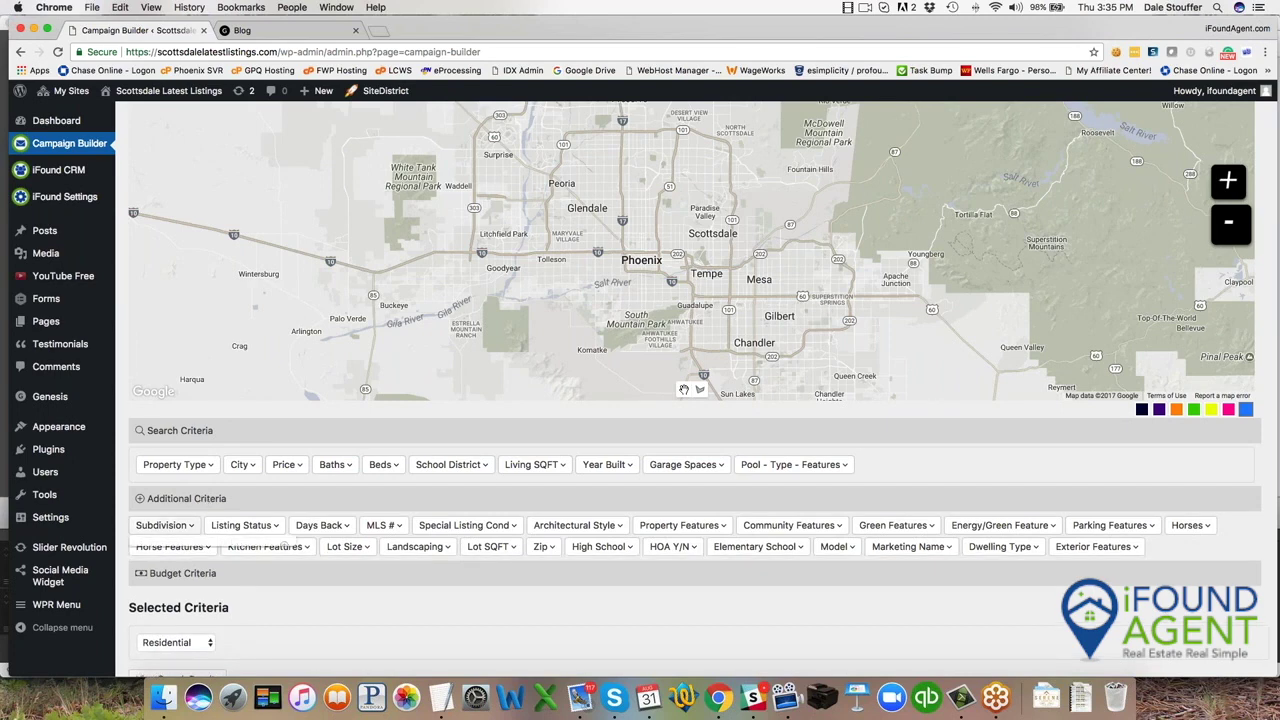
{"action": "left_click", "coordinate": [190, 566]}
{"action": "type", "text": "Warner"}
{"action": "type", "text": " Rnach"}
{"action": "key", "text": "BackSpace"}
{"action": "key", "text": "BackSpace"}
{"action": "key", "text": "BackSpace"}
{"action": "key", "text": "BackSpace"}
{"action": "type", "text": "anch"}
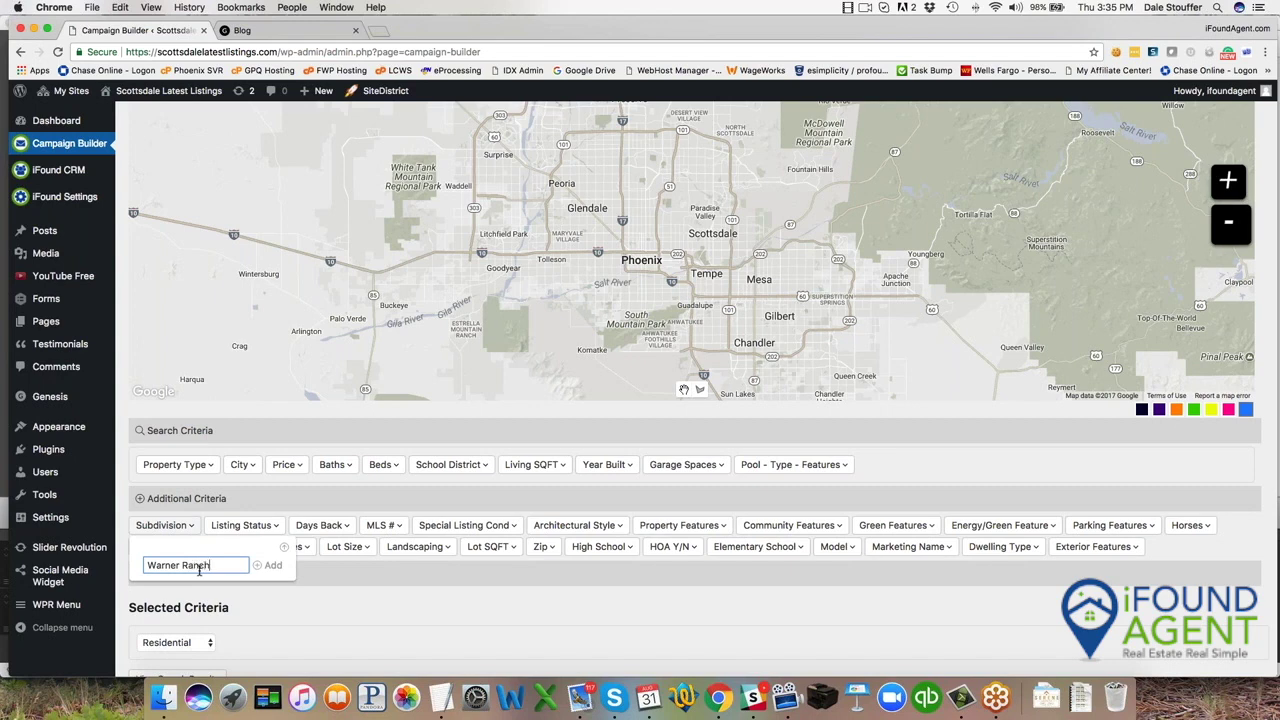
{"action": "left_click", "coordinate": [268, 566]}
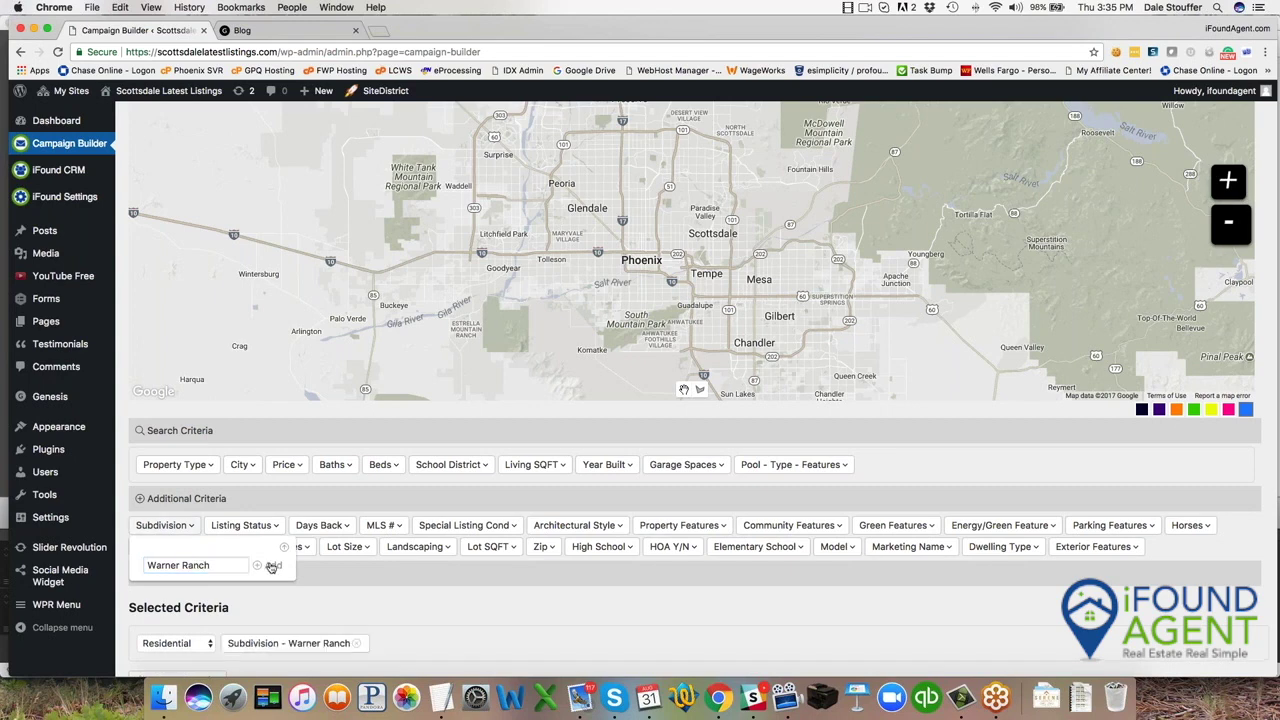
Add Listing Status 'Closed' and Days Back '90' to the search criteria.
{"action": "left_click", "coordinate": [243, 525]}
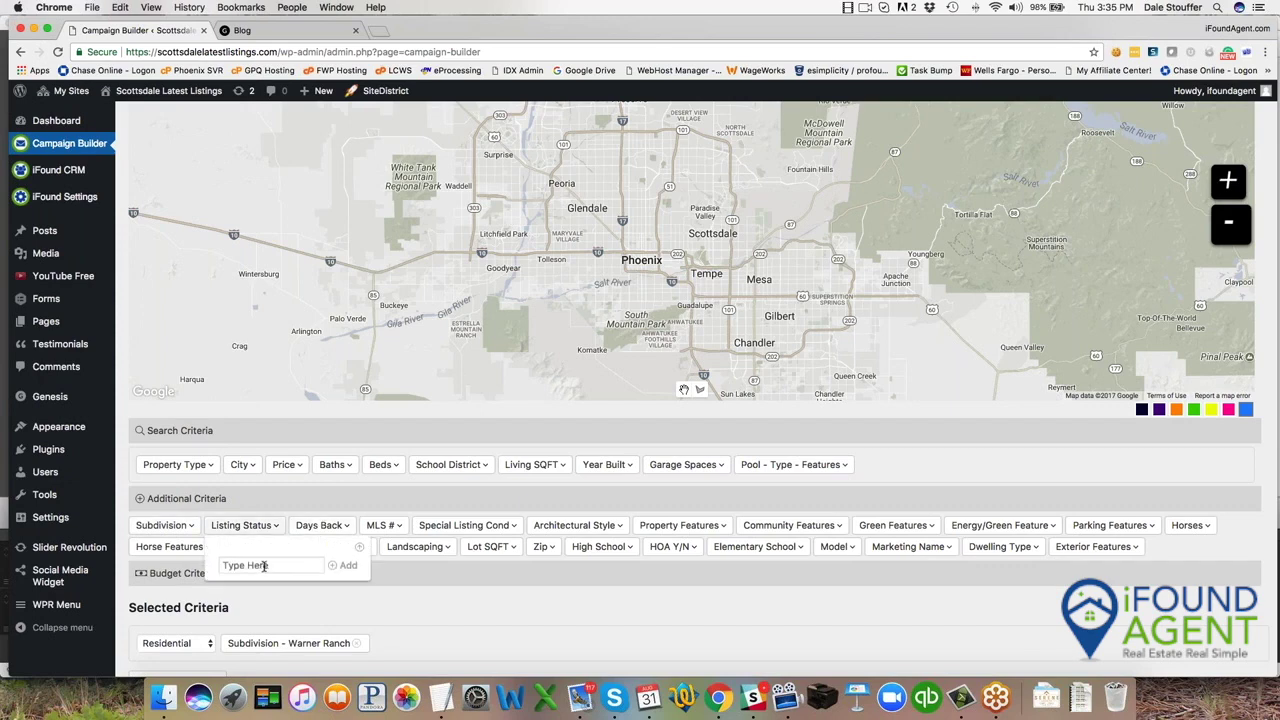
{"action": "left_click", "coordinate": [289, 566]}
{"action": "type", "text": "Closed"}
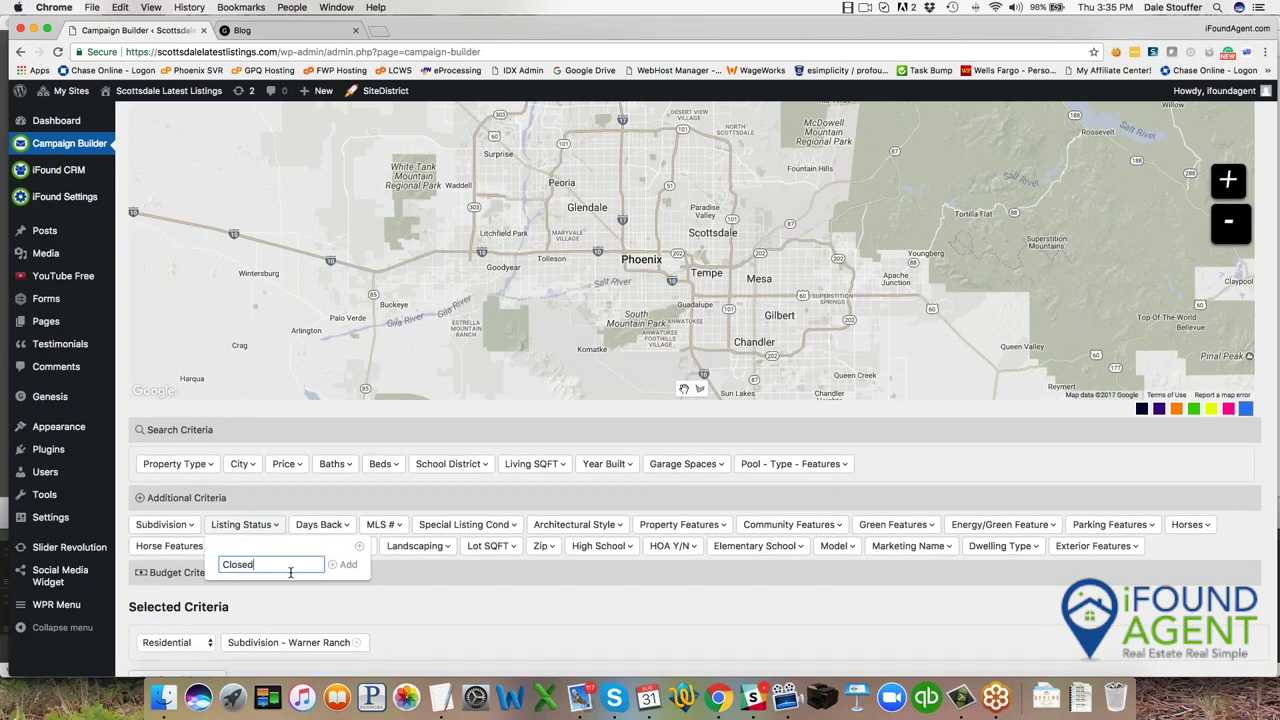
{"action": "key", "text": "Return"}
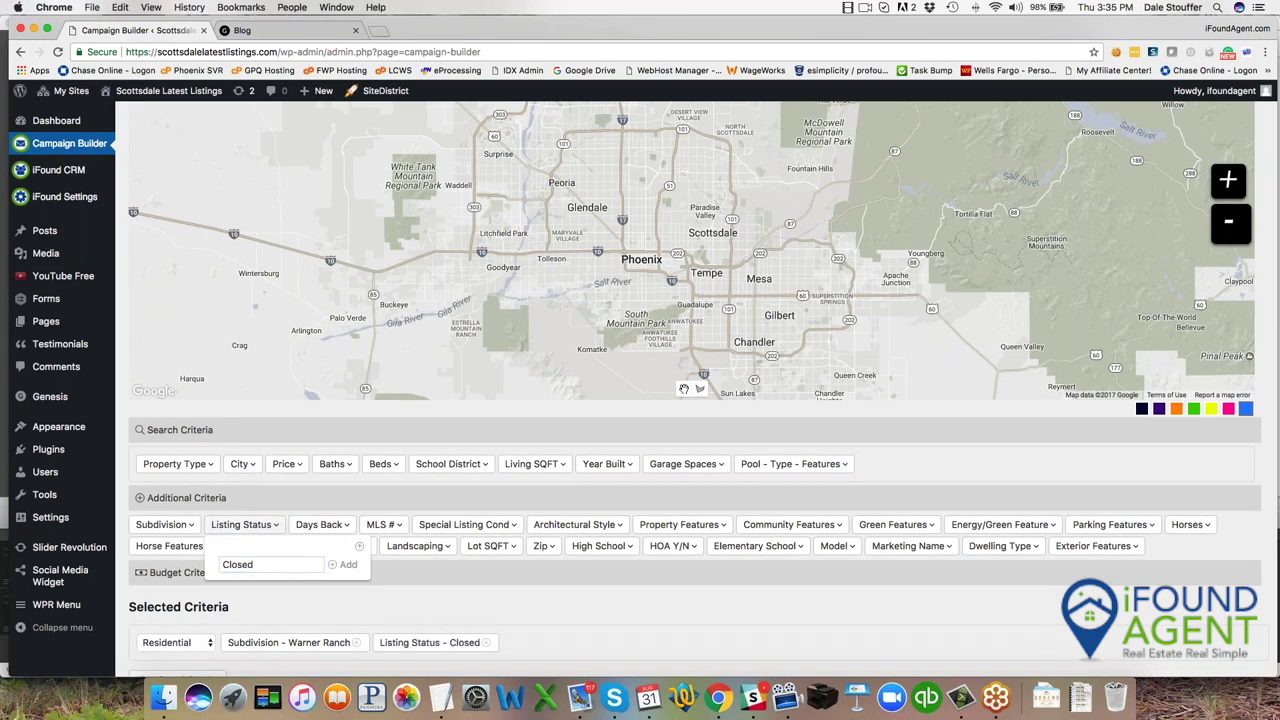
{"action": "scroll", "coordinate": [316, 531], "scroll_direction": "up", "scroll_amount": 1}
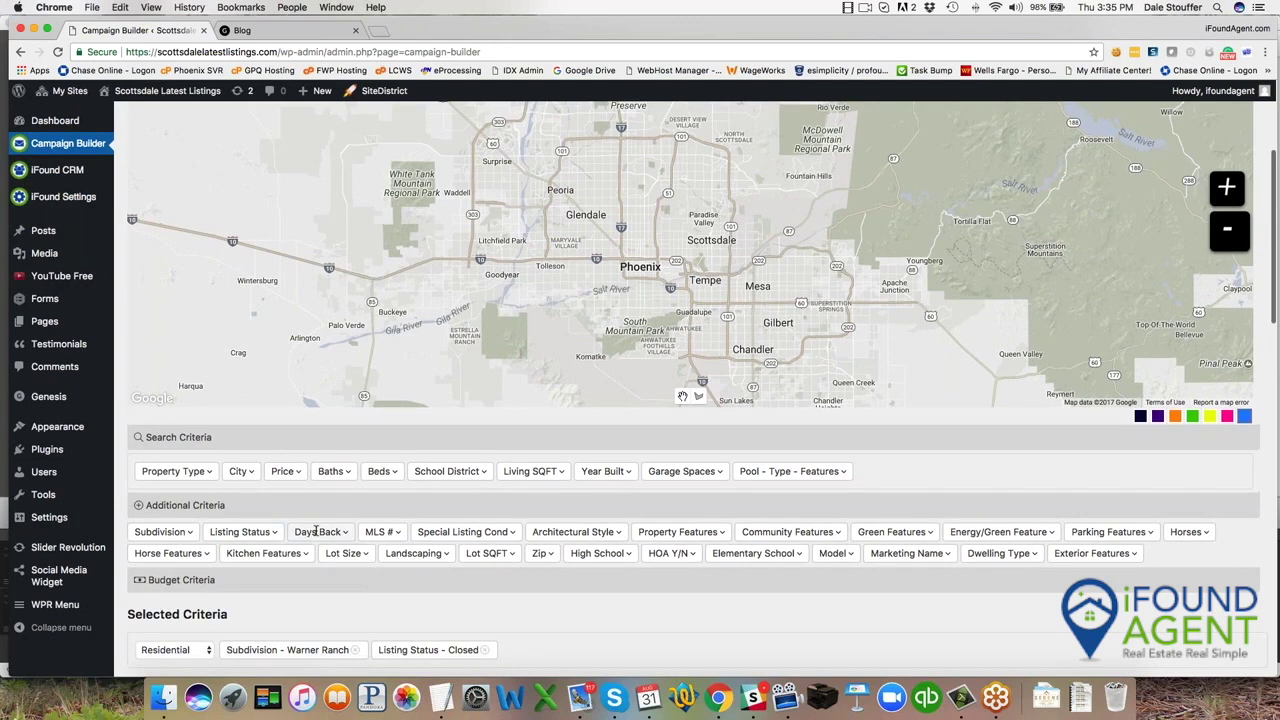
{"action": "left_click", "coordinate": [316, 531]}
{"action": "left_click", "coordinate": [348, 569]}
{"action": "type", "text": "90"}
{"action": "left_click", "coordinate": [433, 573]}
View the search results: 27 properties averaging $371,296.
{"action": "scroll", "coordinate": [714, 652], "scroll_direction": "down", "scroll_amount": 3}
{"action": "left_click", "coordinate": [207, 561]}
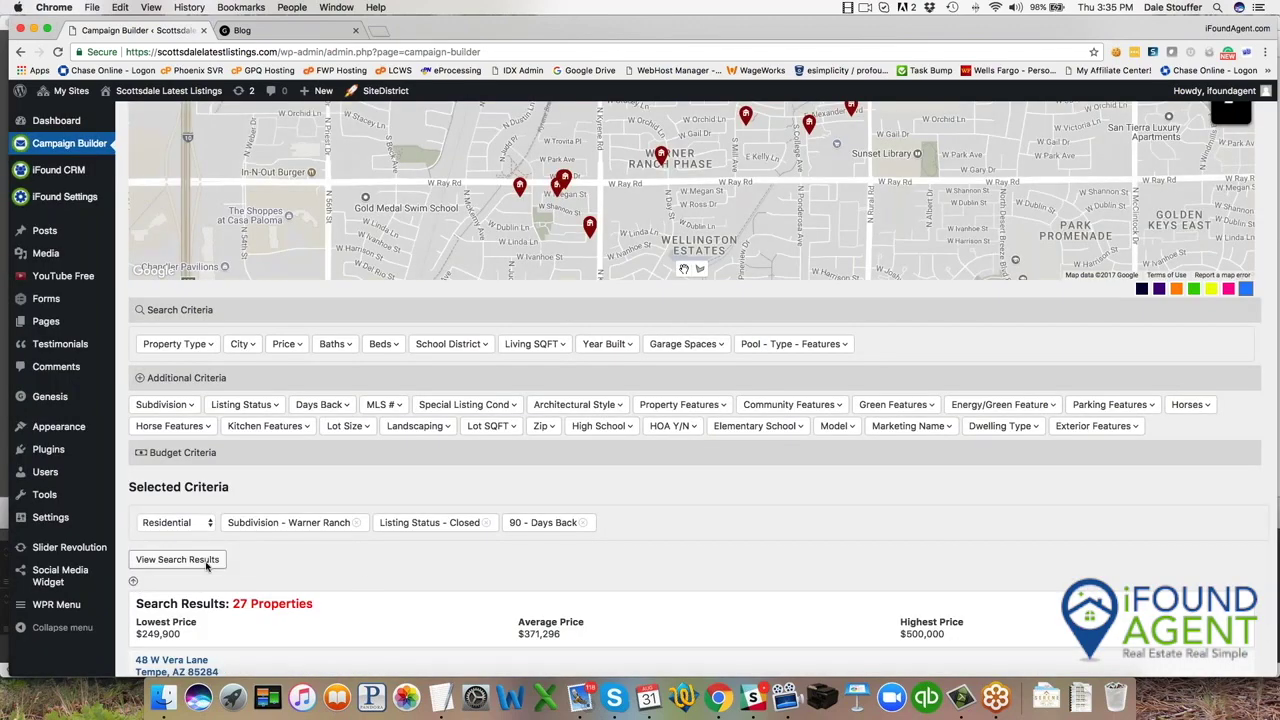
{"action": "scroll", "coordinate": [400, 586], "scroll_direction": "down", "scroll_amount": 5}
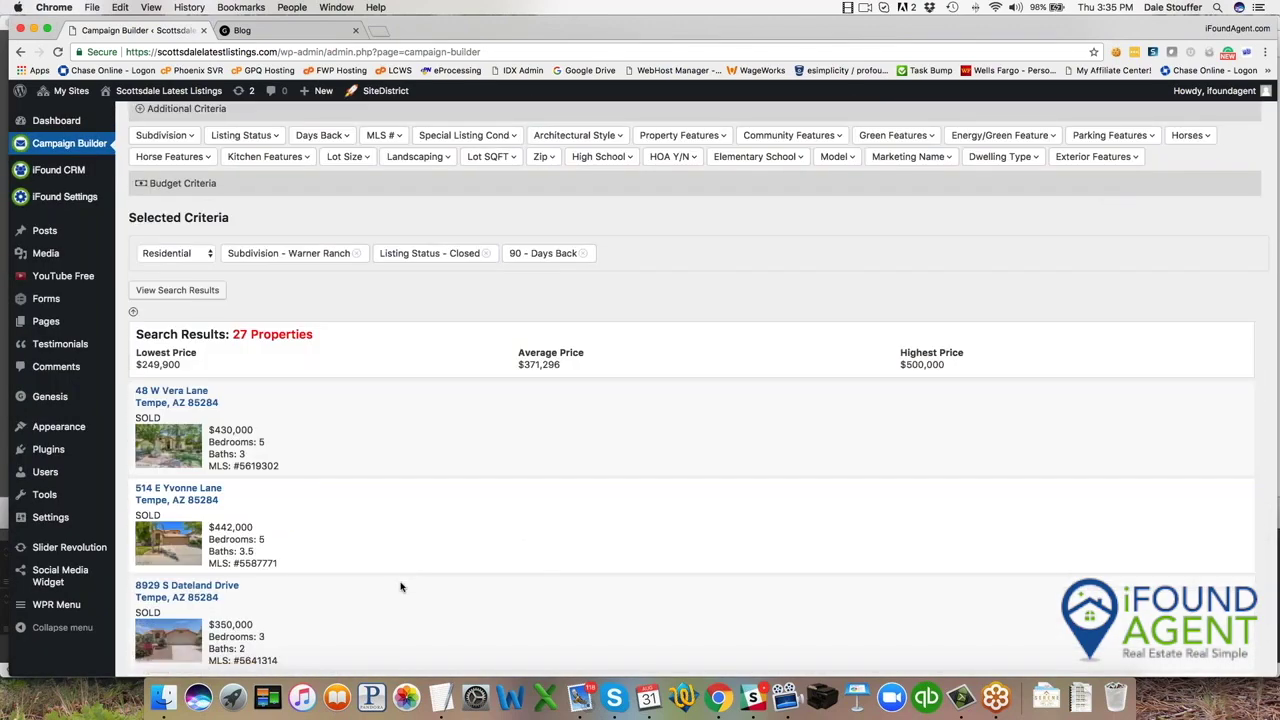
{"action": "scroll", "coordinate": [400, 586], "scroll_direction": "up", "scroll_amount": 1}
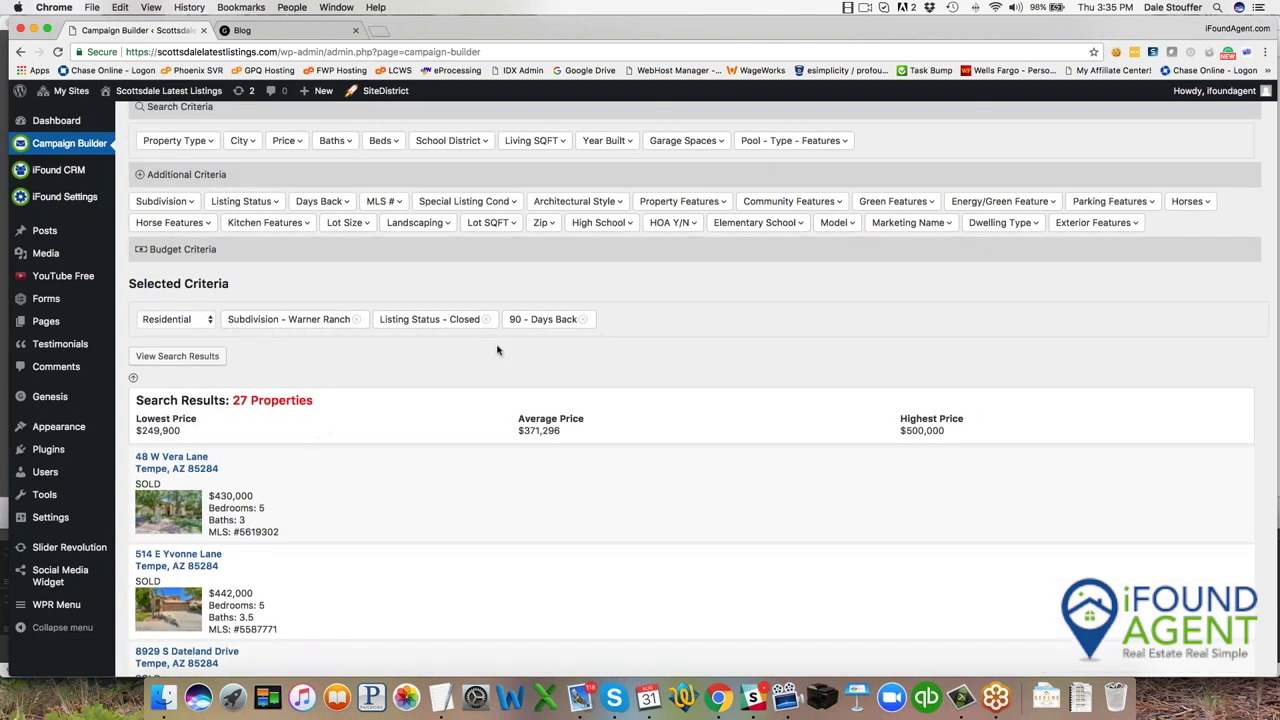
Title the campaign 'Recently Sold Homes in Warner Ranch' and copy the title.
{"action": "left_click", "coordinate": [132, 379]}
{"action": "left_click", "coordinate": [363, 425]}
{"action": "type", "text": "Re"}
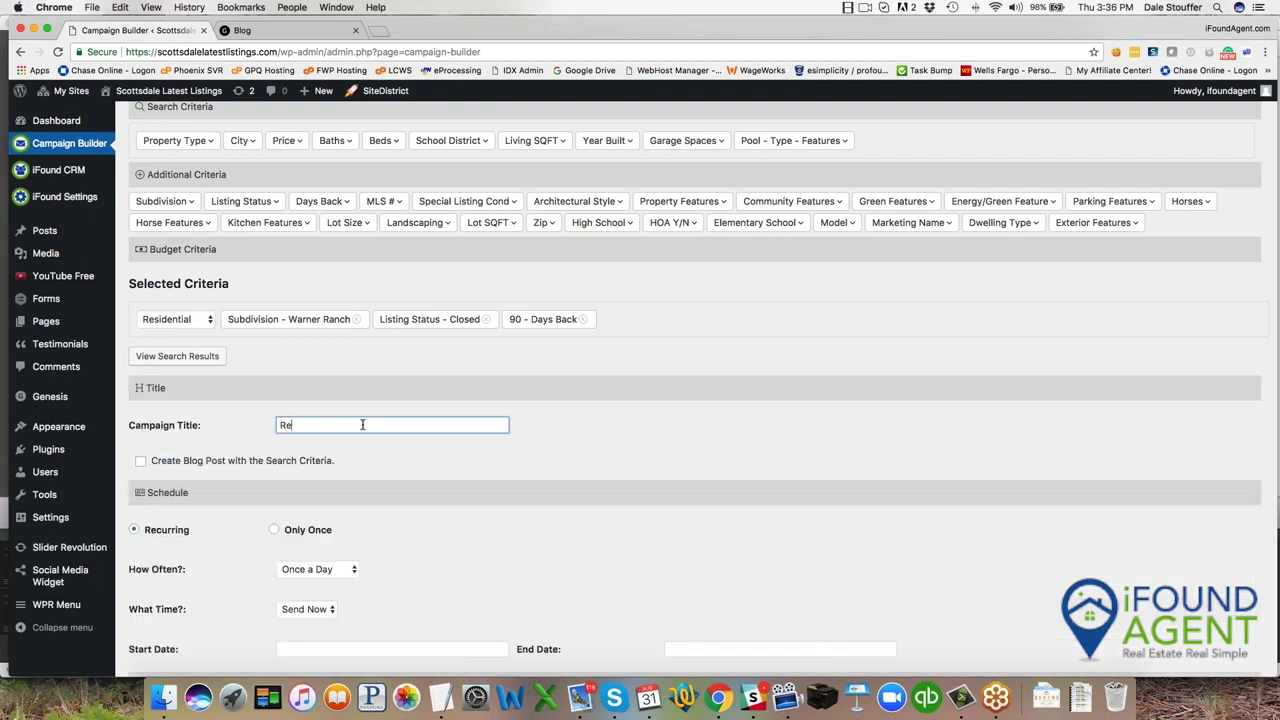
{"action": "type", "text": "cently Sold Homes in Warner Ranch"}
{"action": "key", "text": "BackSpace"}
{"action": "key", "text": "BackSpace"}
{"action": "key", "text": "BackSpace"}
{"action": "key", "text": "BackSpace"}
{"action": "type", "text": "anch"}
{"action": "triple_click", "coordinate": [348, 421]}
{"action": "key", "text": "super+c"}
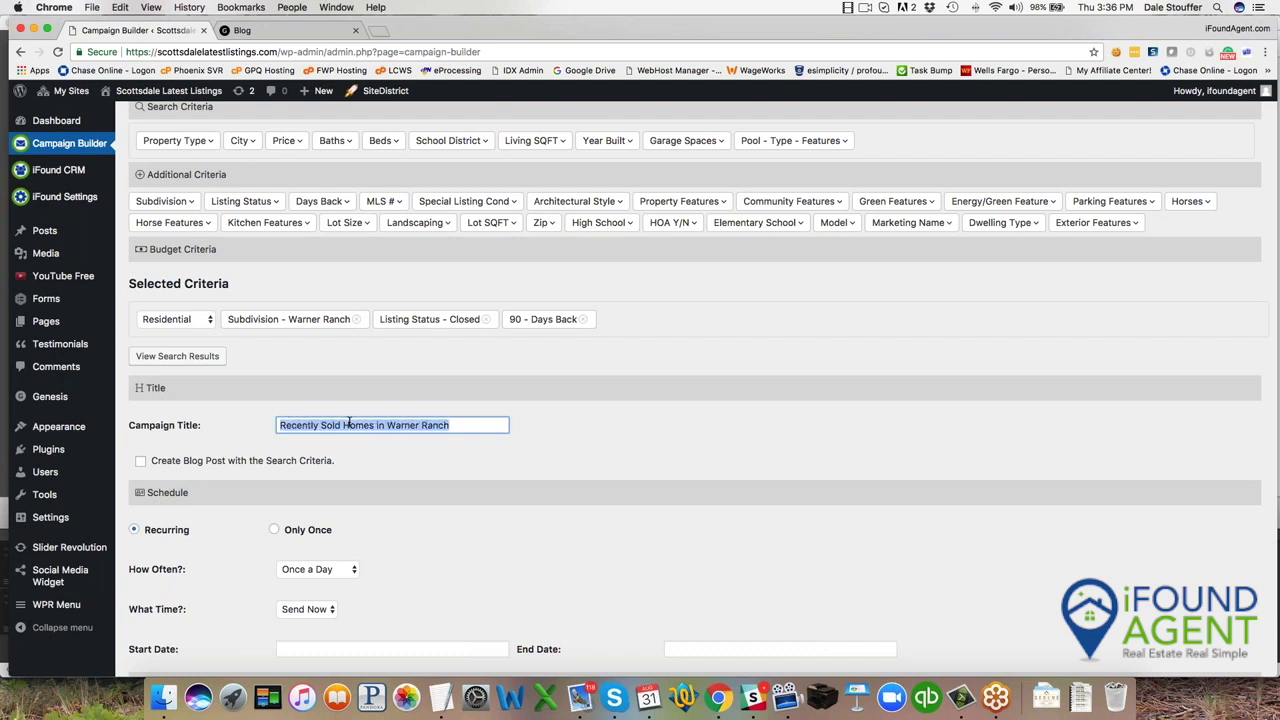
Enable blog post creation, titled 'Recently Sold Homes in Warner Ranch in the past 90 days'.
{"action": "left_click", "coordinate": [142, 463]}
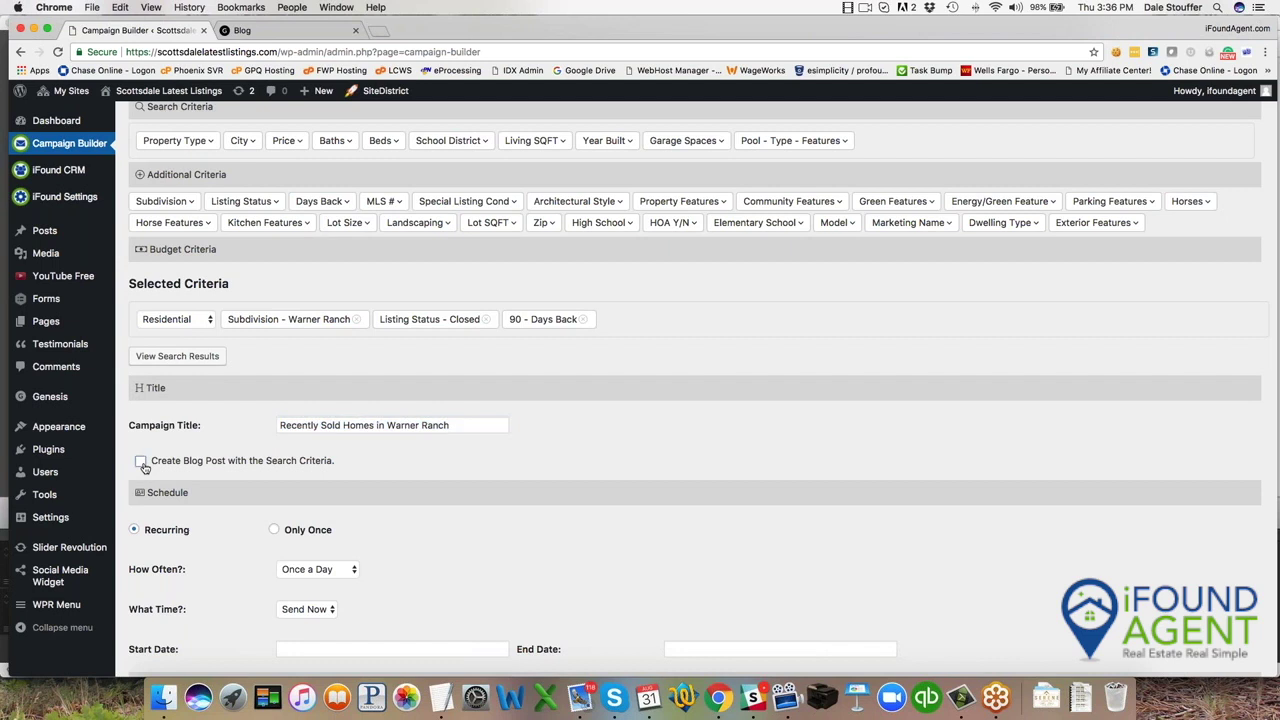
{"action": "left_click", "coordinate": [142, 463]}
{"action": "left_click", "coordinate": [338, 497]}
{"action": "key", "text": "super+v"}
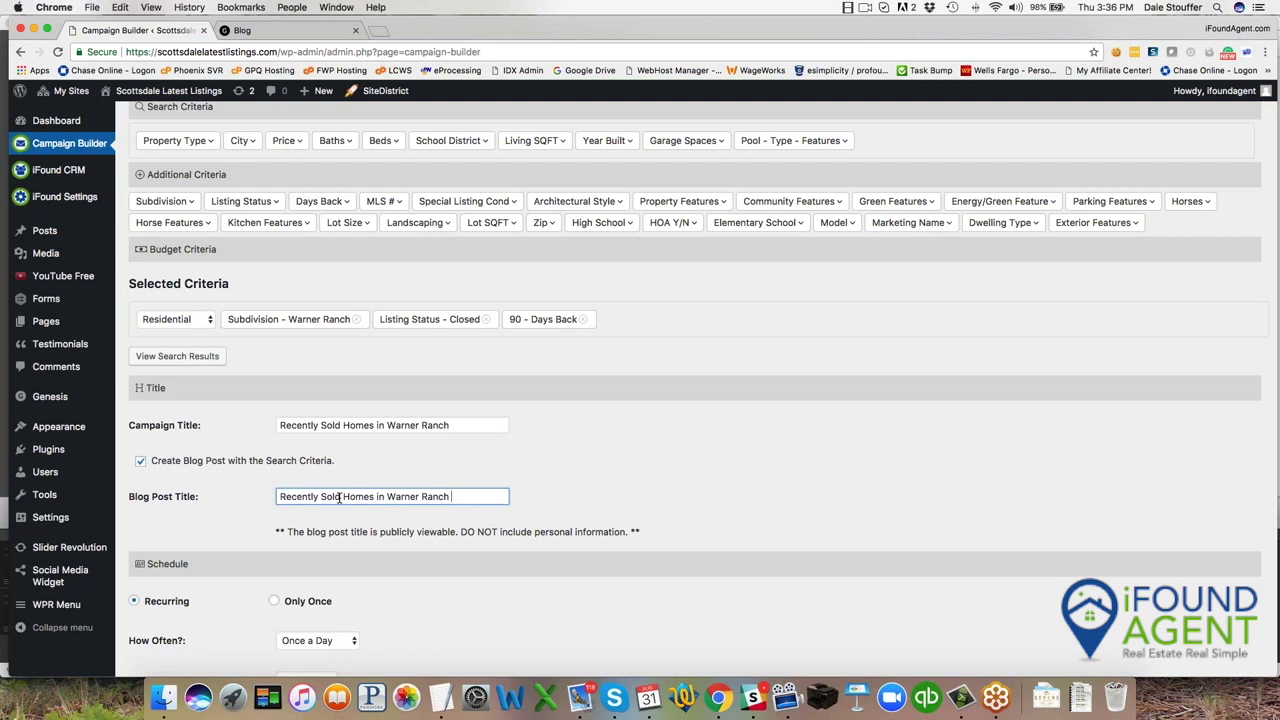
{"action": "type", "text": "in the past 90 days"}
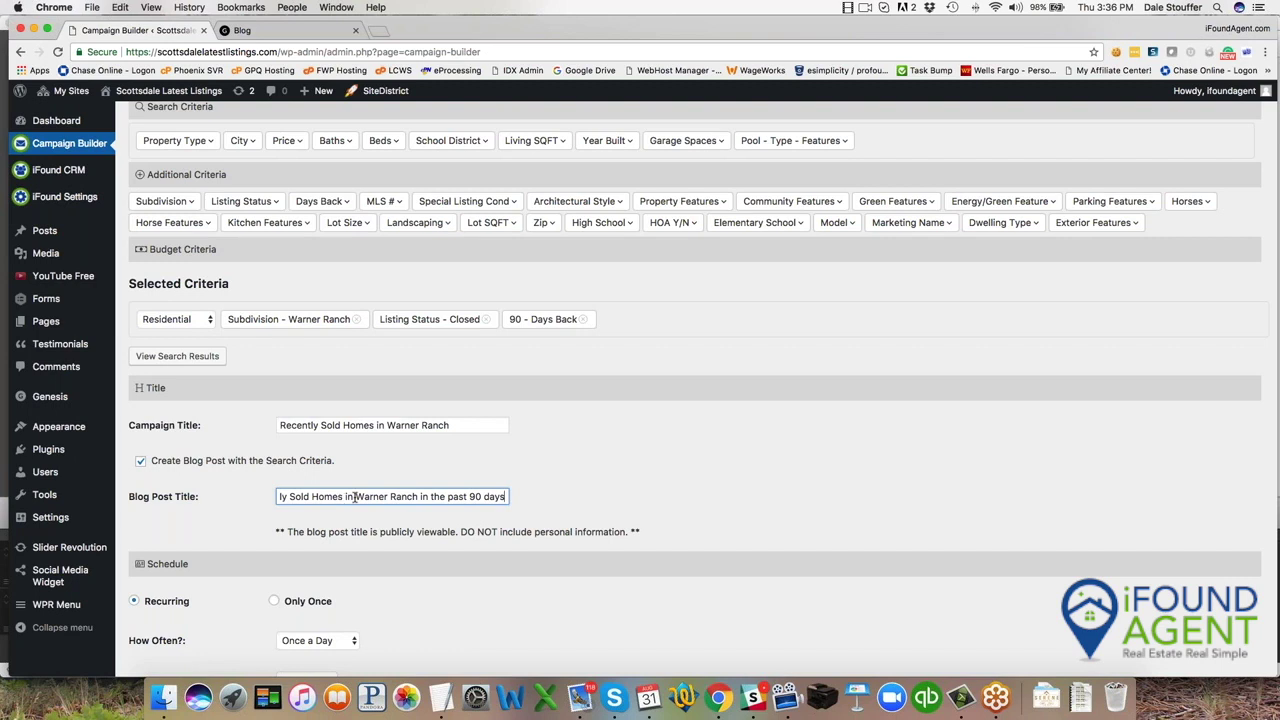
{"action": "scroll", "coordinate": [531, 467], "scroll_direction": "down", "scroll_amount": 1}
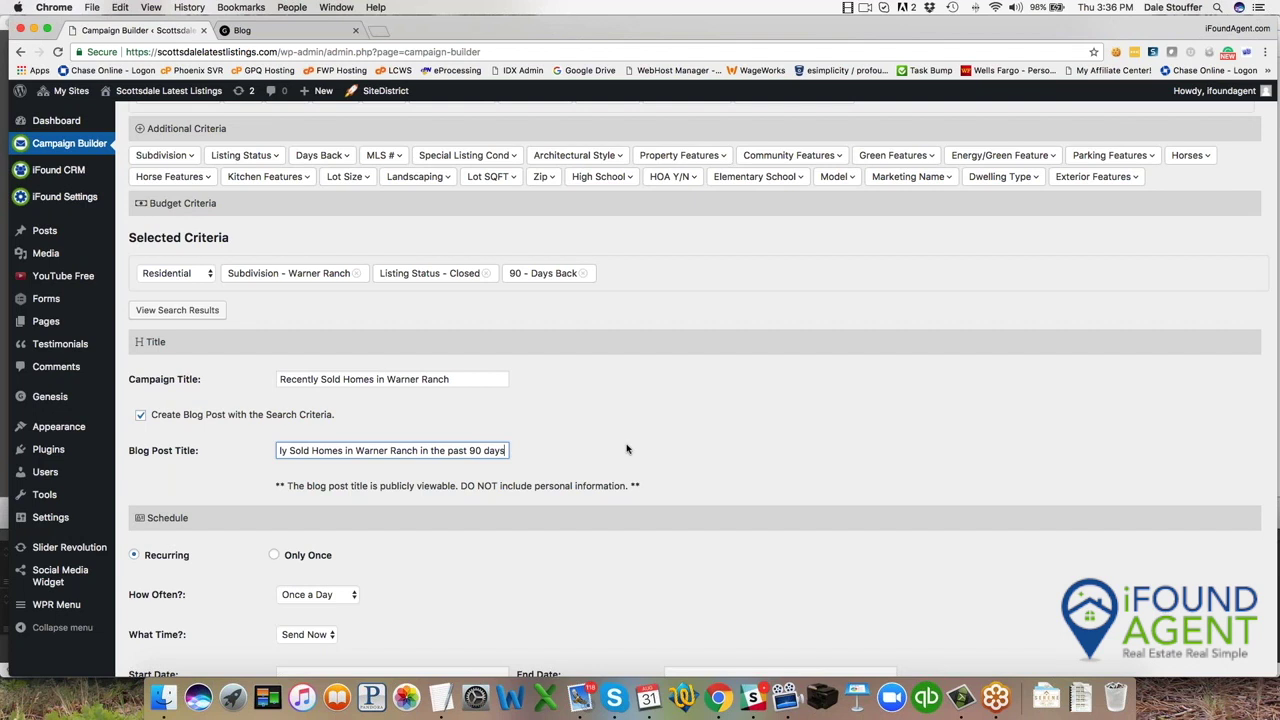
{"action": "scroll", "coordinate": [628, 445], "scroll_direction": "down", "scroll_amount": 5}
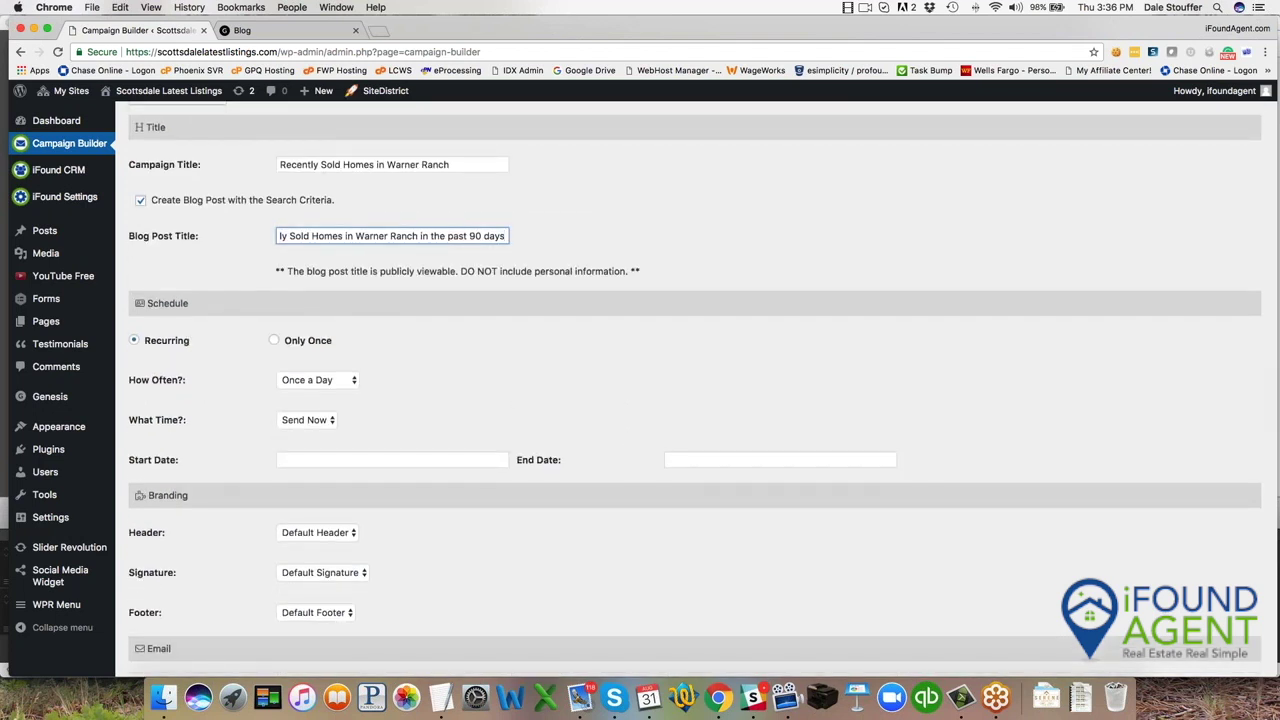
Schedule the campaign Once a Month at 10:00 am, starting 2017-09-01.
{"action": "left_click", "coordinate": [314, 380]}
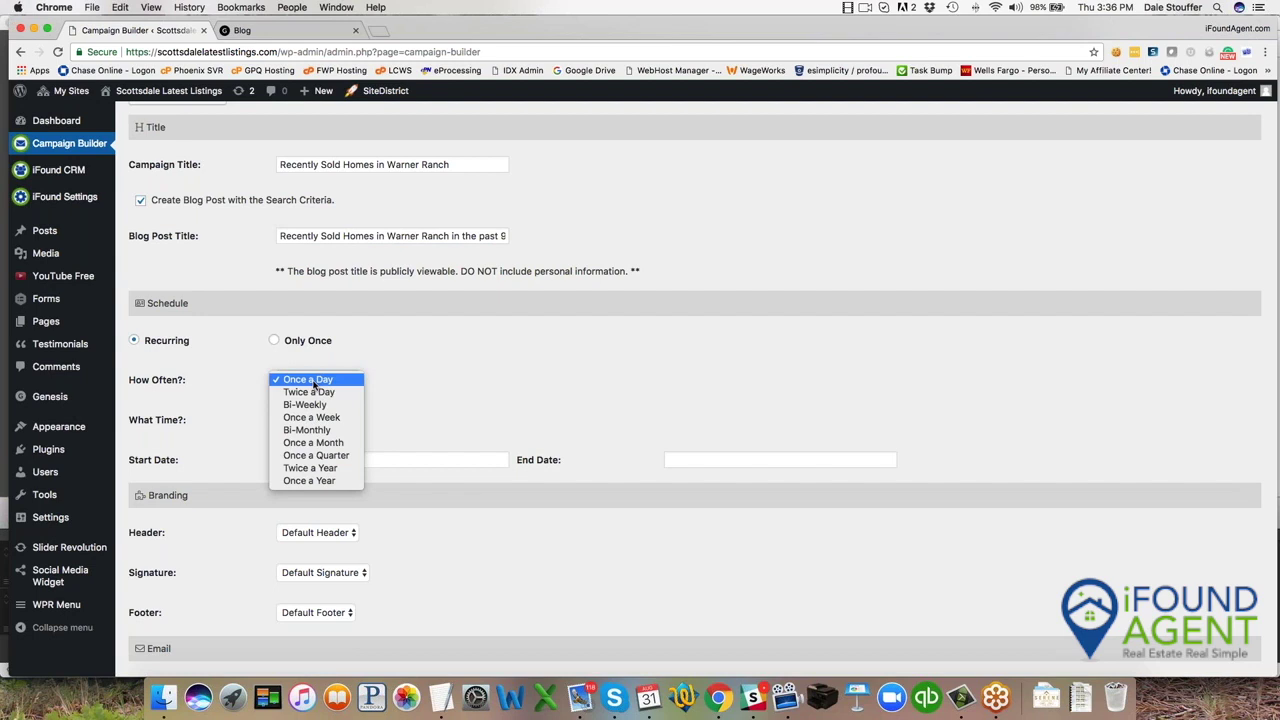
{"action": "left_click", "coordinate": [314, 442]}
{"action": "left_click", "coordinate": [314, 423]}
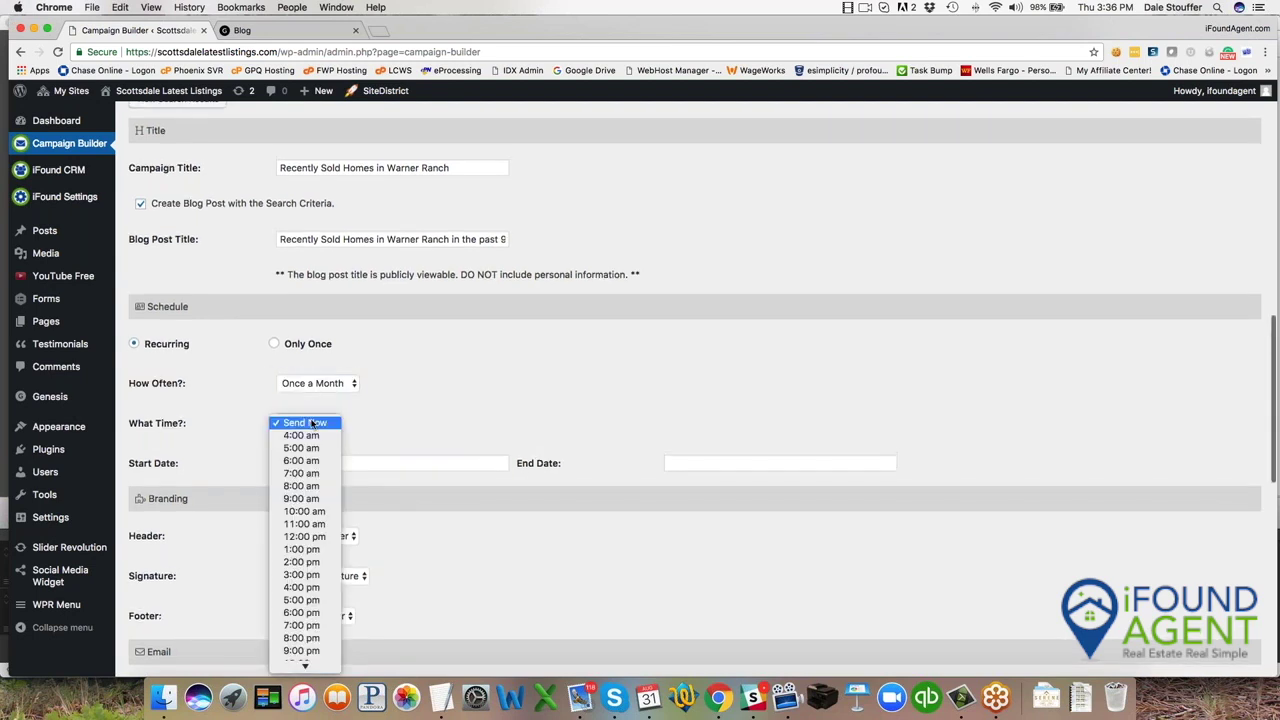
{"action": "left_click", "coordinate": [308, 511]}
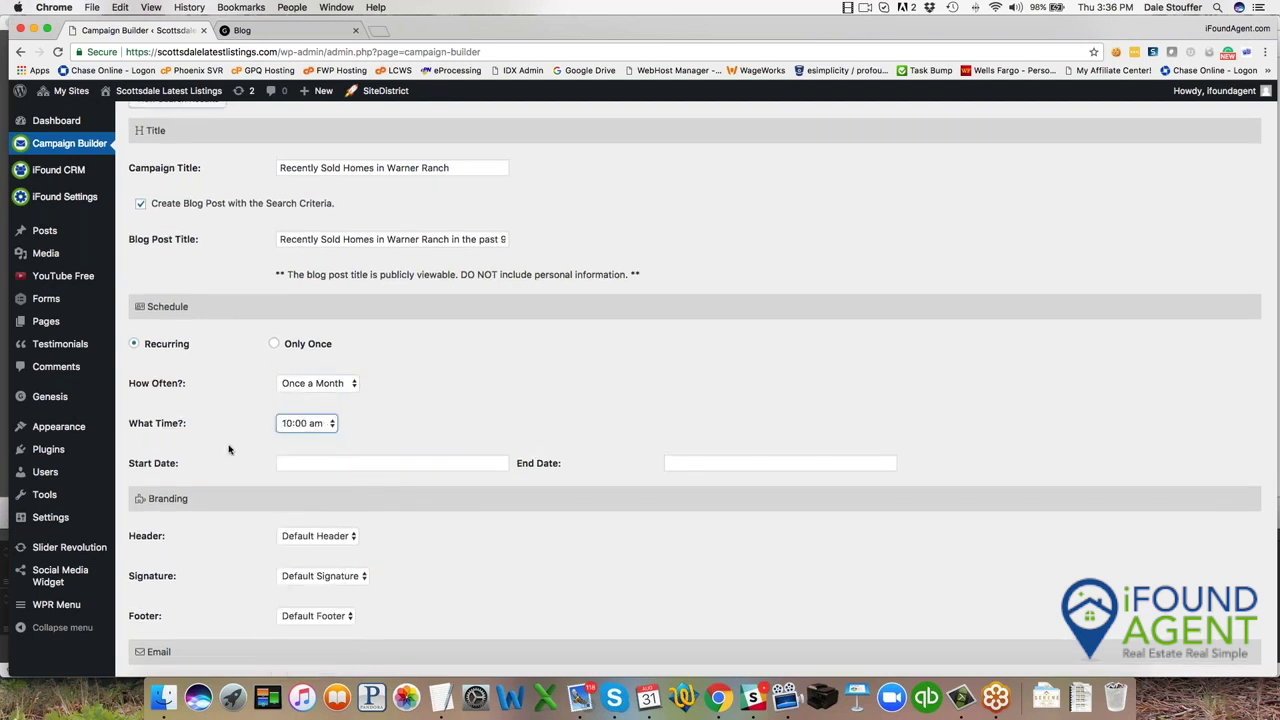
{"action": "scroll", "coordinate": [228, 450], "scroll_direction": "down", "scroll_amount": 3}
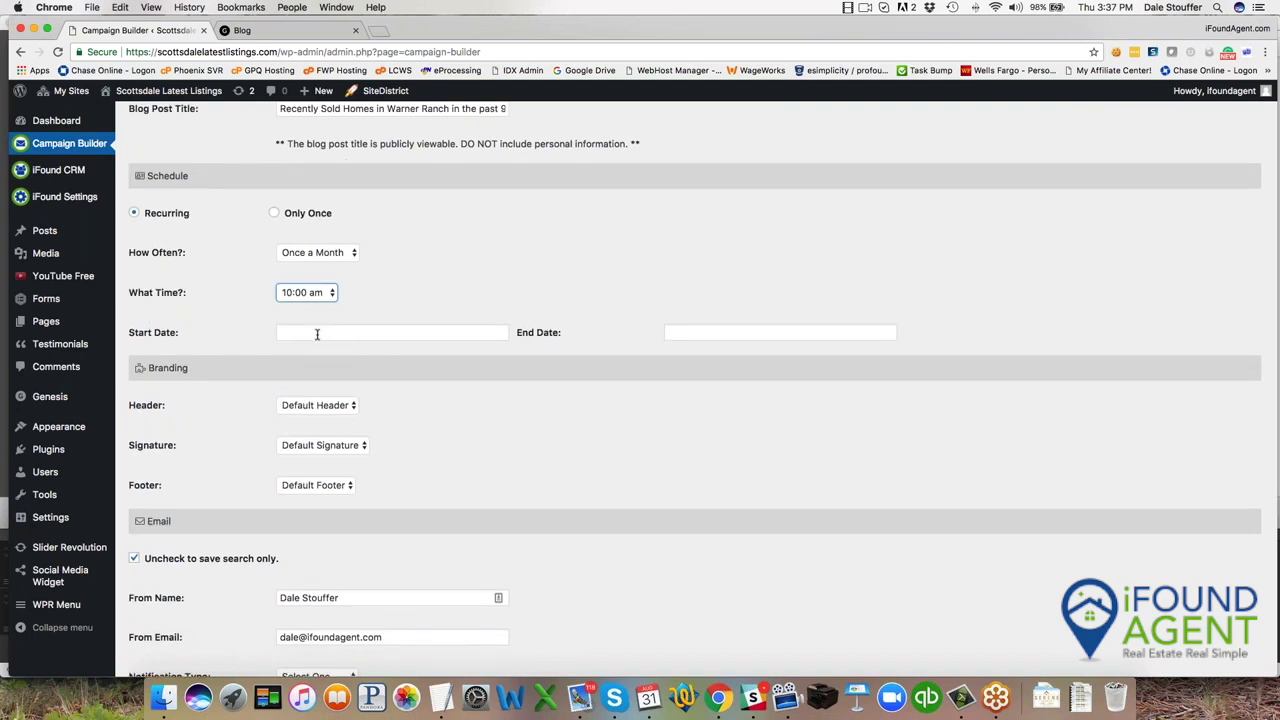
{"action": "left_click", "coordinate": [356, 332]}
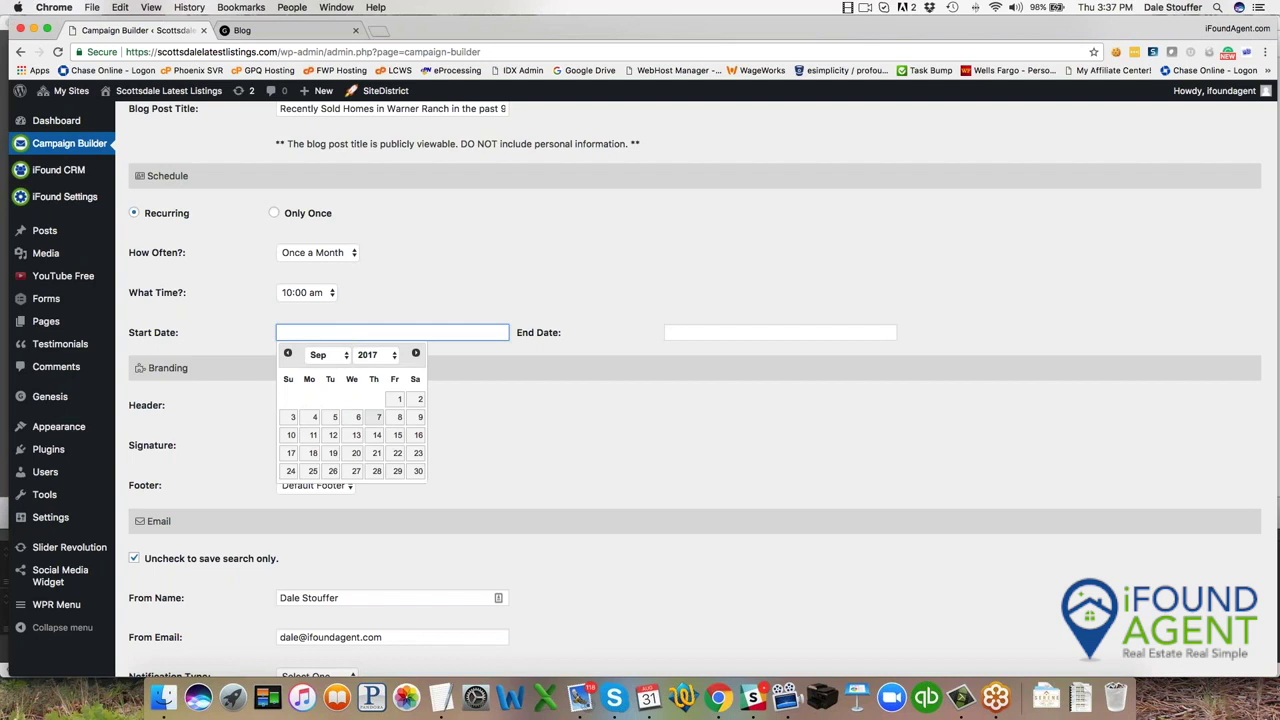
{"action": "left_click", "coordinate": [399, 401]}
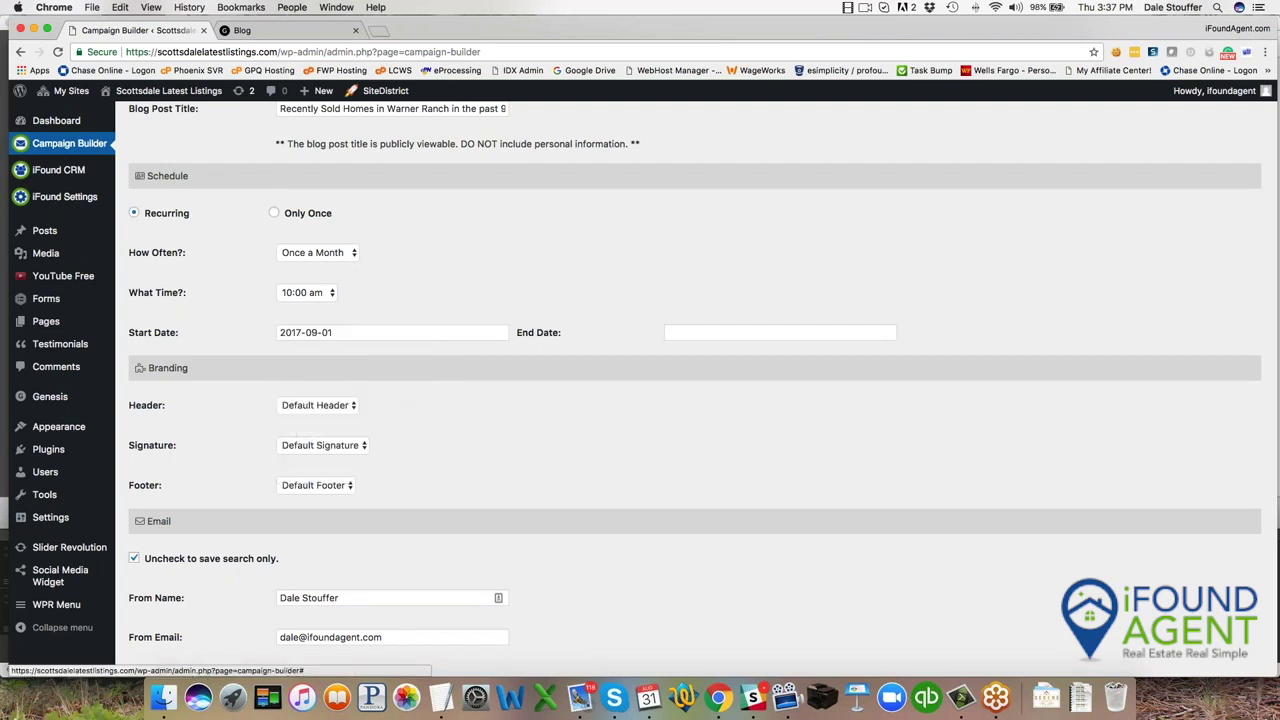
Use the agent's personal email header and signature instead of the defaults.
{"action": "left_click", "coordinate": [323, 405]}
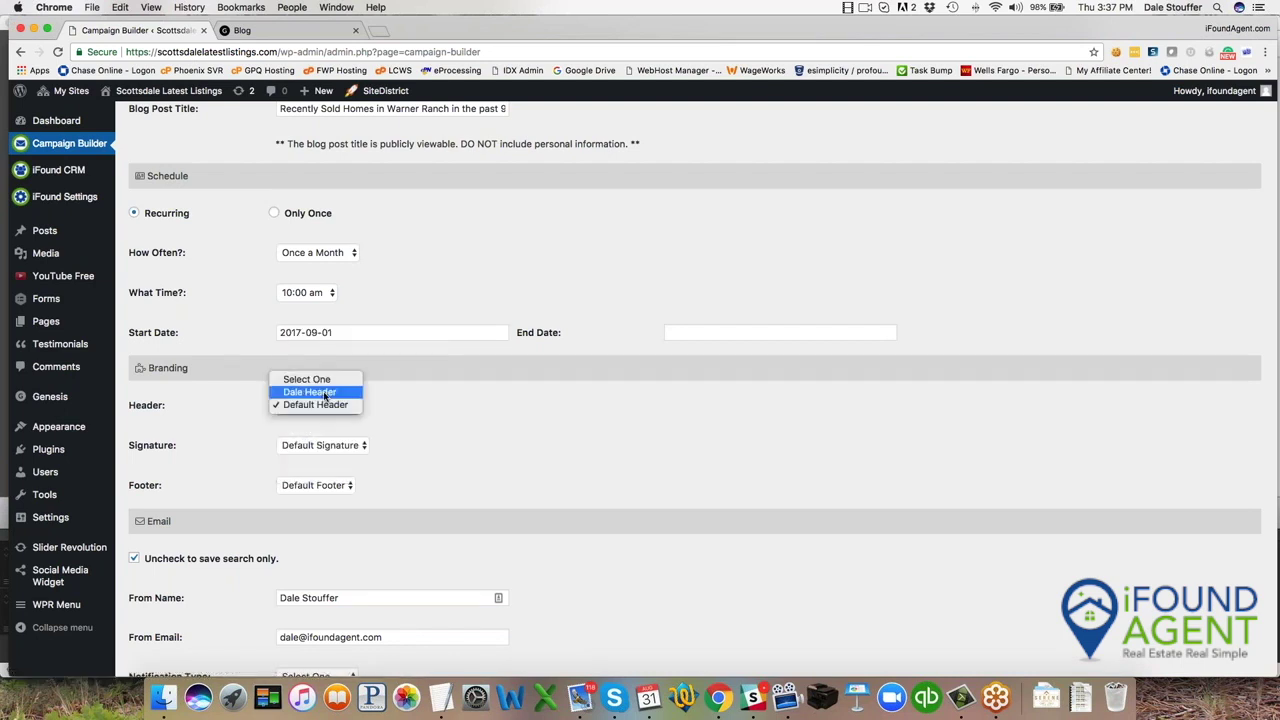
{"action": "left_click", "coordinate": [321, 392]}
{"action": "left_click", "coordinate": [319, 449]}
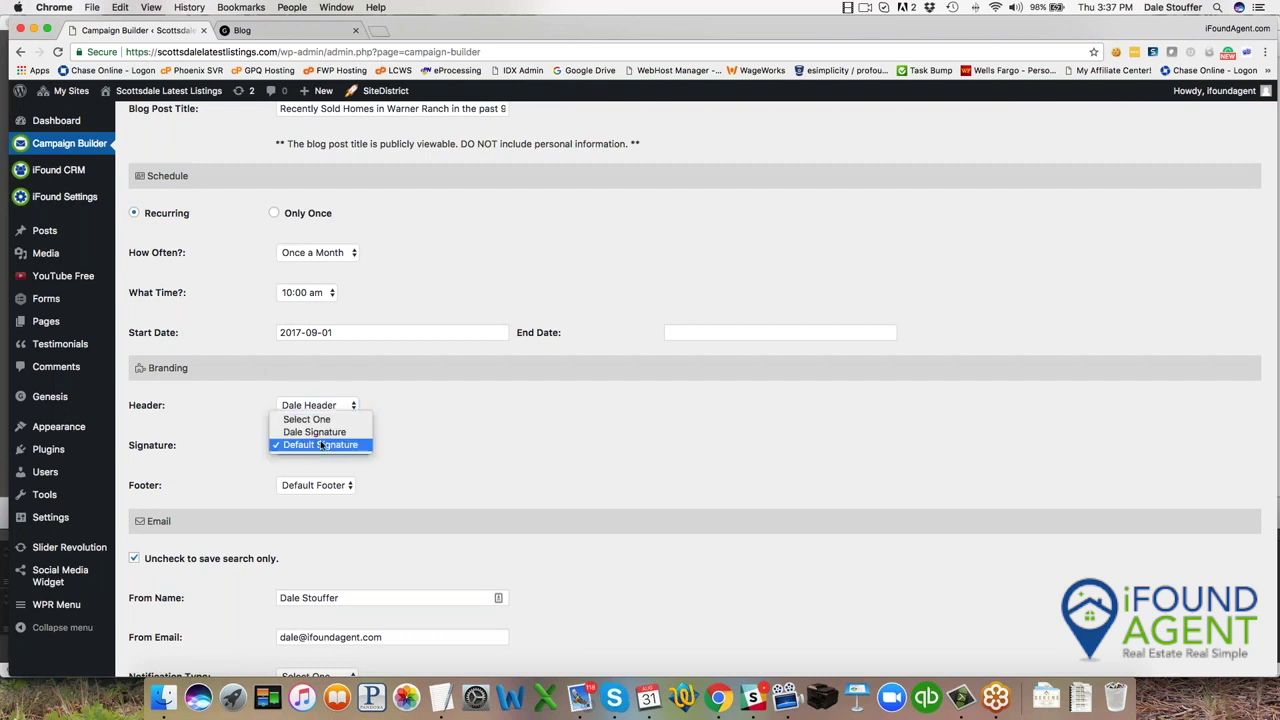
{"action": "left_click", "coordinate": [326, 434]}
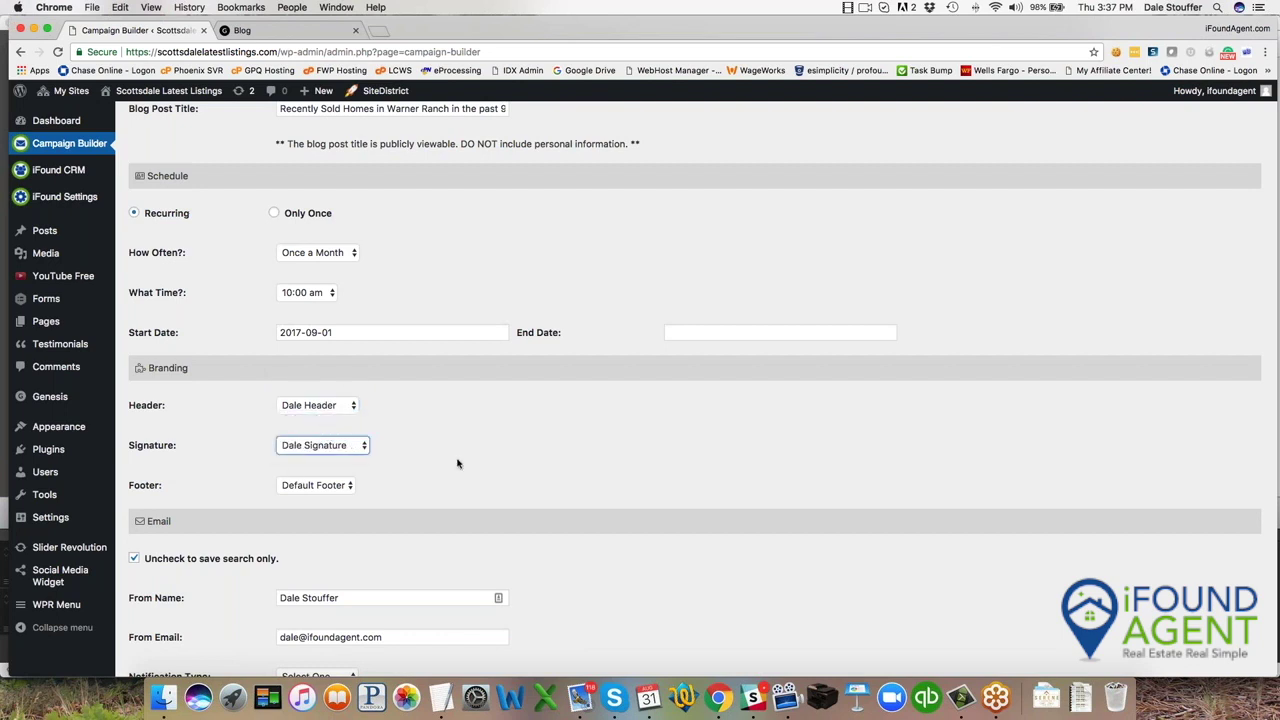
Set notification type to Search Update and apply the Market Update - Home Owner template.
{"action": "scroll", "coordinate": [486, 453], "scroll_direction": "down", "scroll_amount": 2}
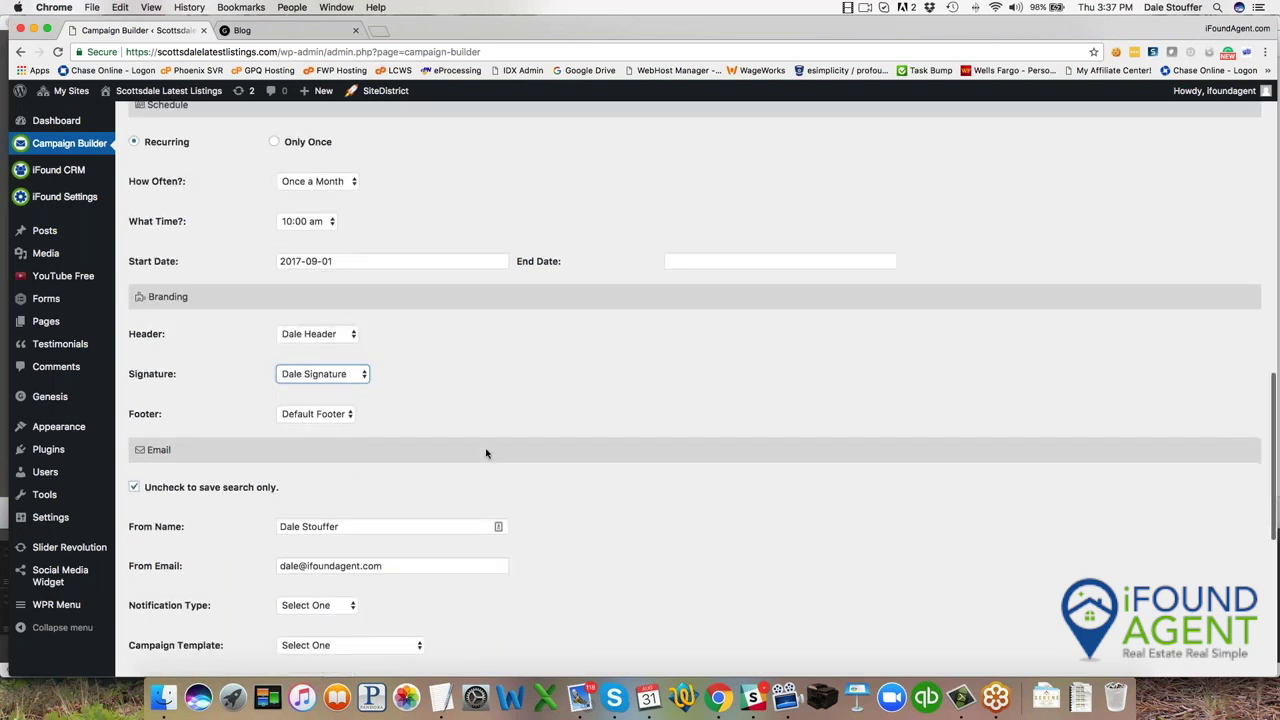
{"action": "scroll", "coordinate": [484, 405], "scroll_direction": "down", "scroll_amount": 4}
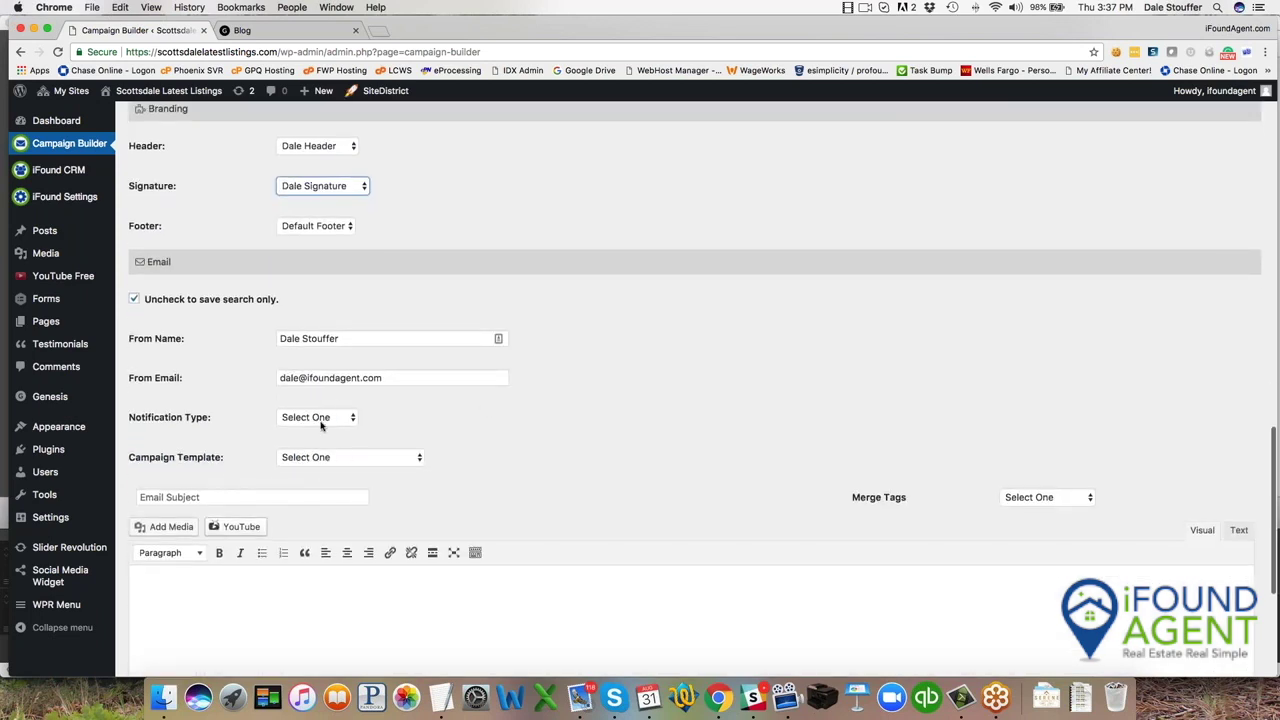
{"action": "left_click", "coordinate": [320, 418]}
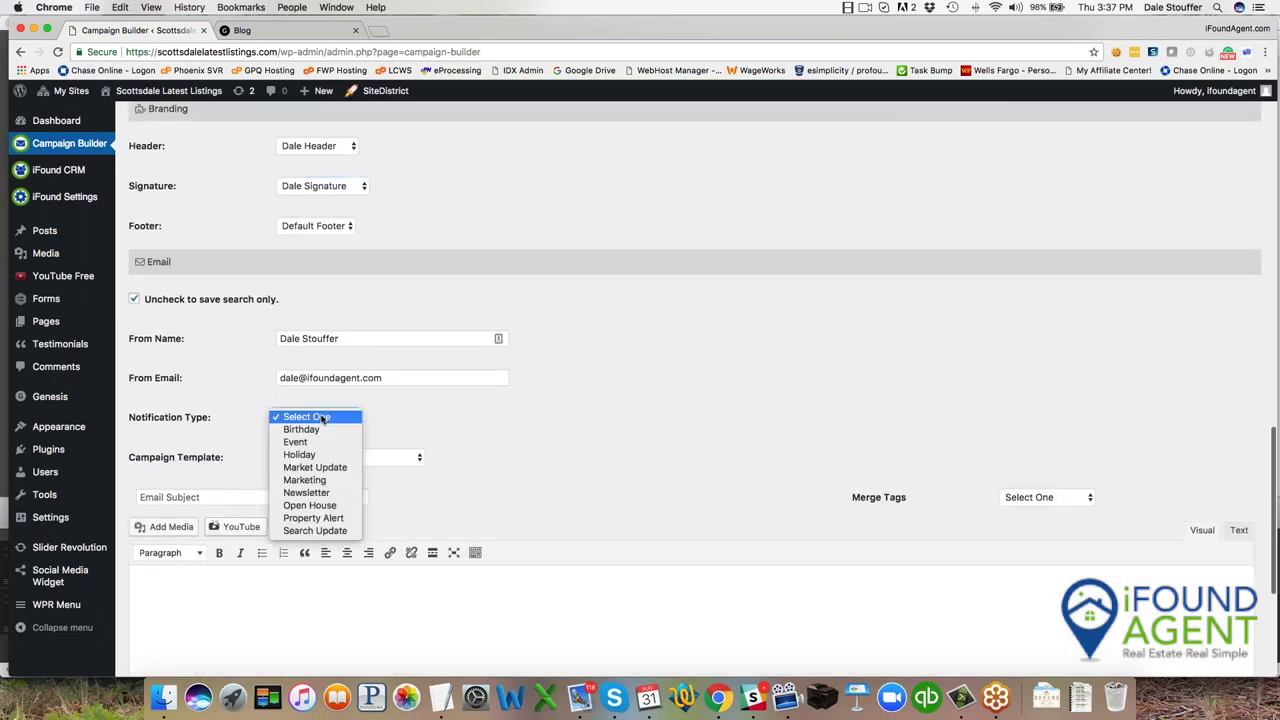
{"action": "left_click", "coordinate": [330, 530]}
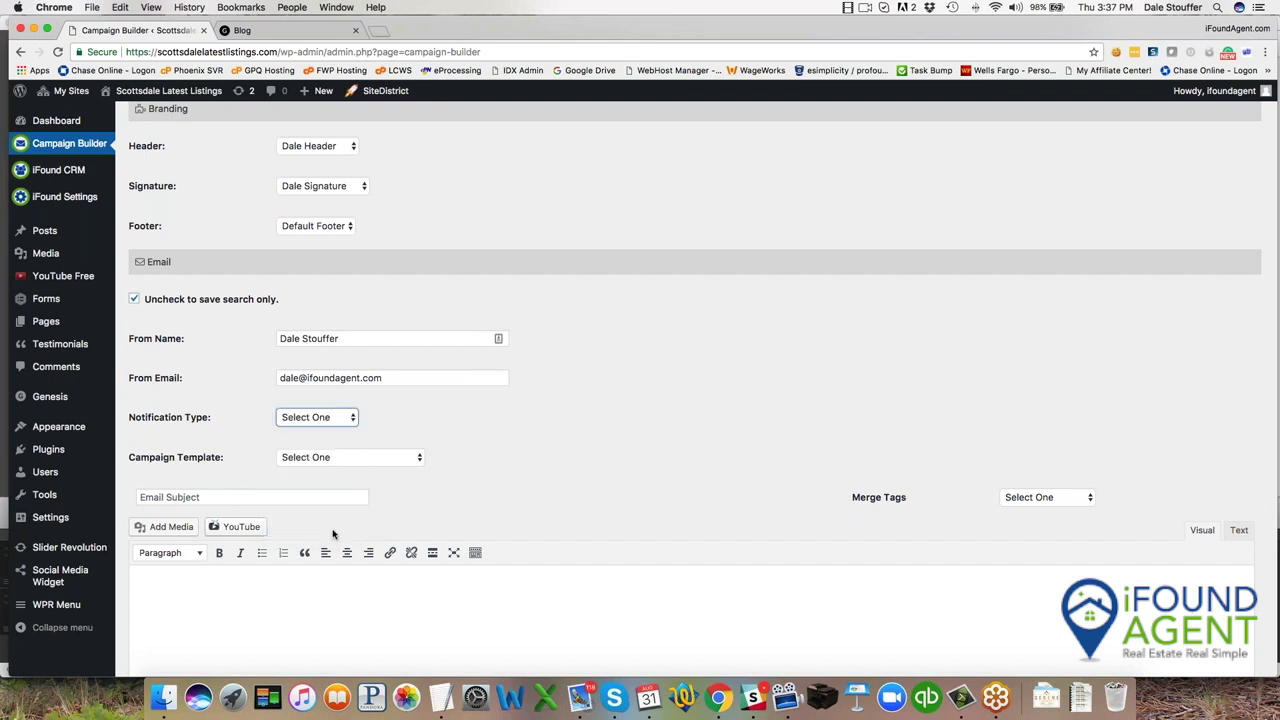
{"action": "left_click", "coordinate": [342, 457]}
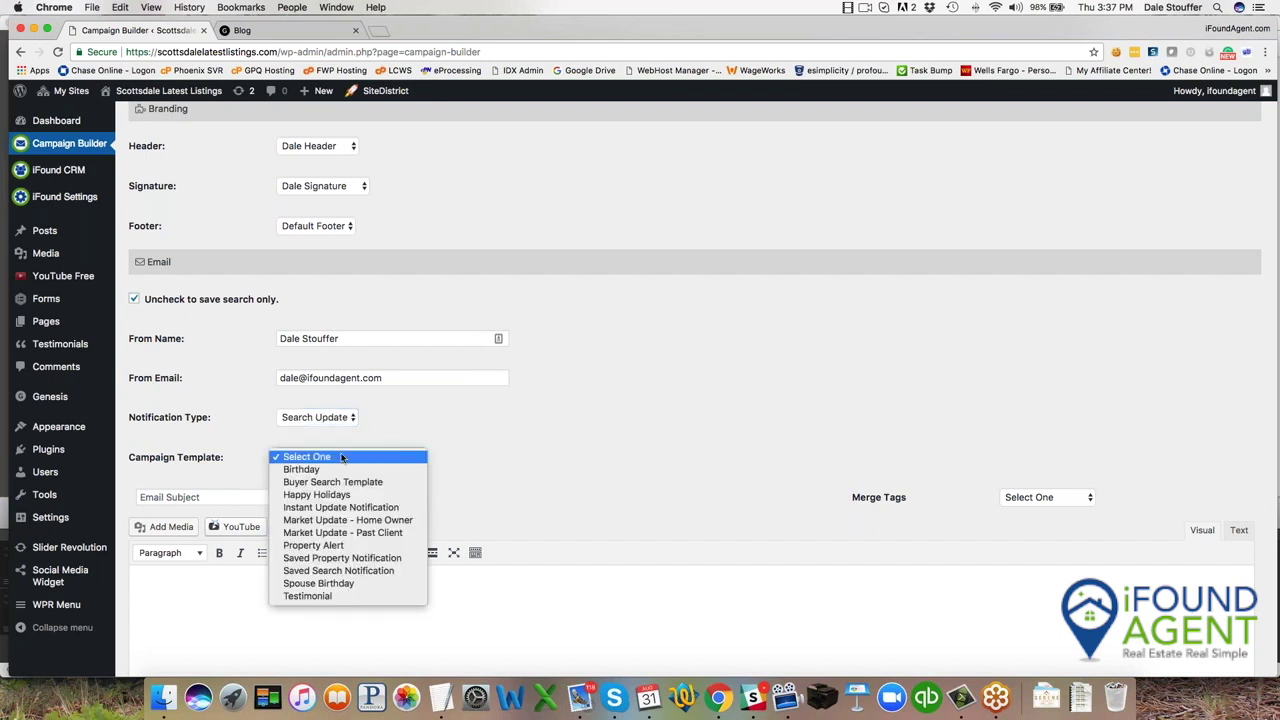
{"action": "left_click", "coordinate": [379, 521]}
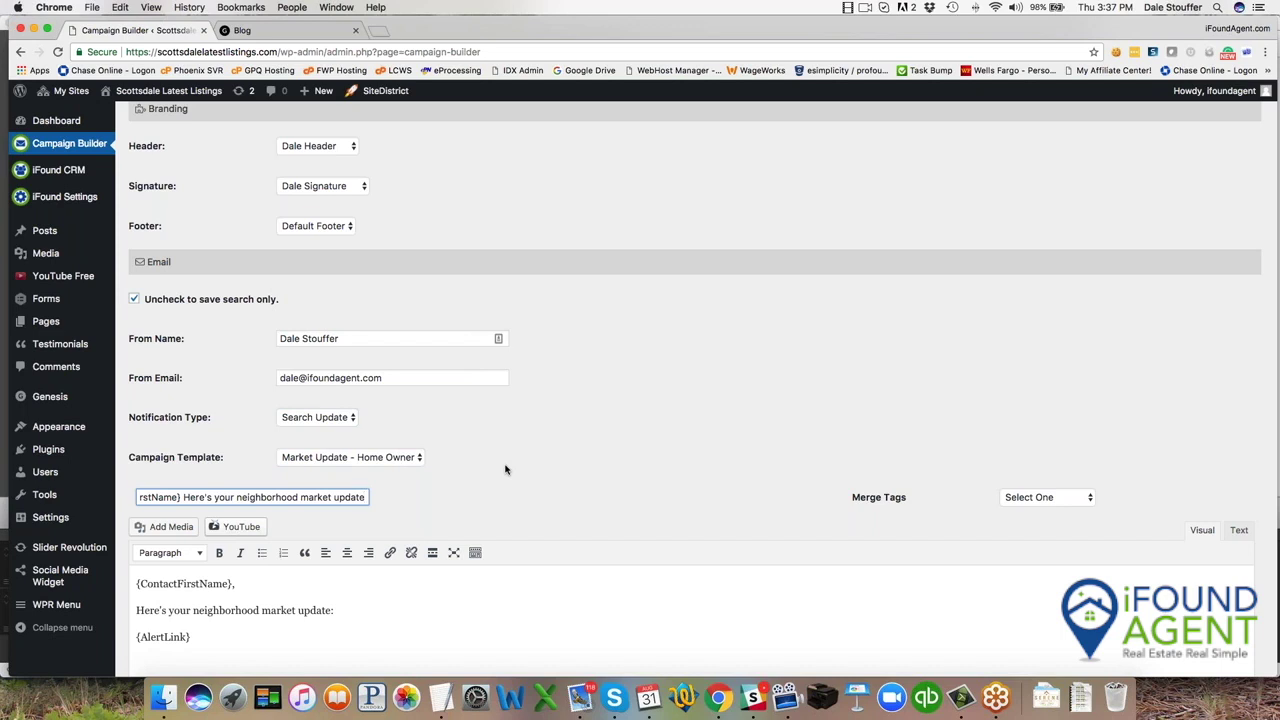
End the subject with 'for Warner Ranch' and save the campaign.
{"action": "type", "text": "f"}
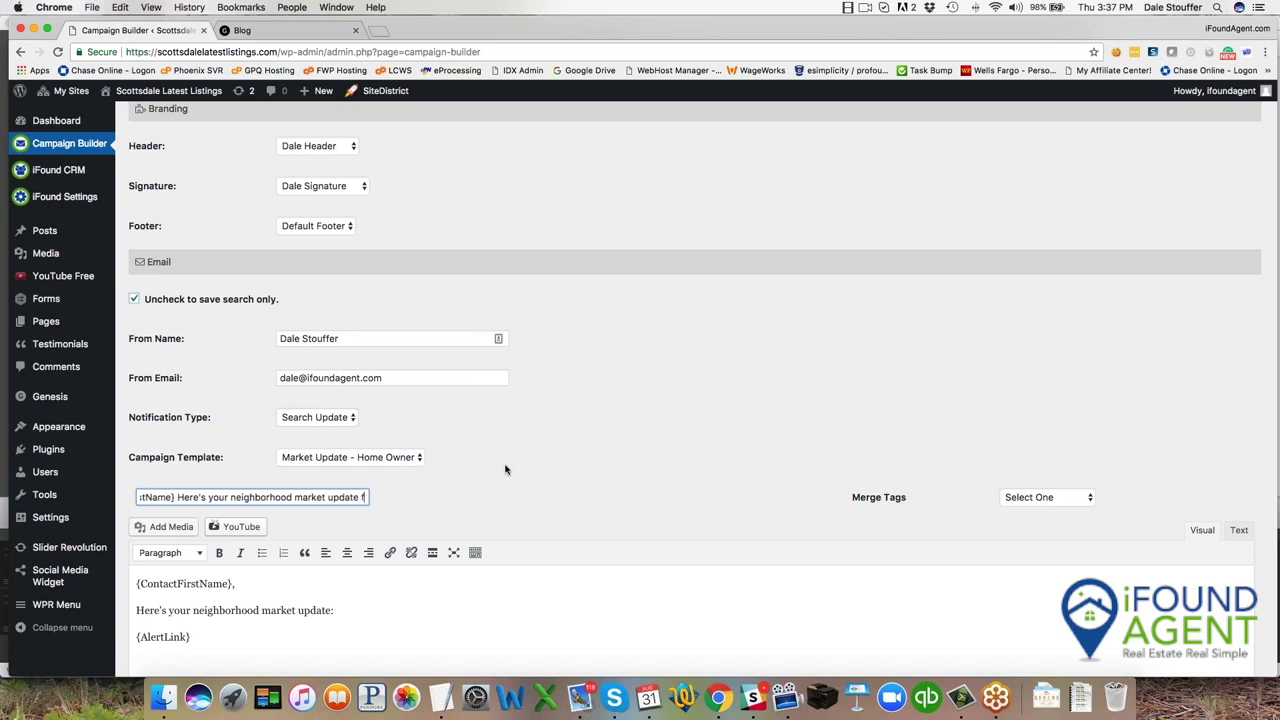
{"action": "type", "text": "or Warener RAnch"}
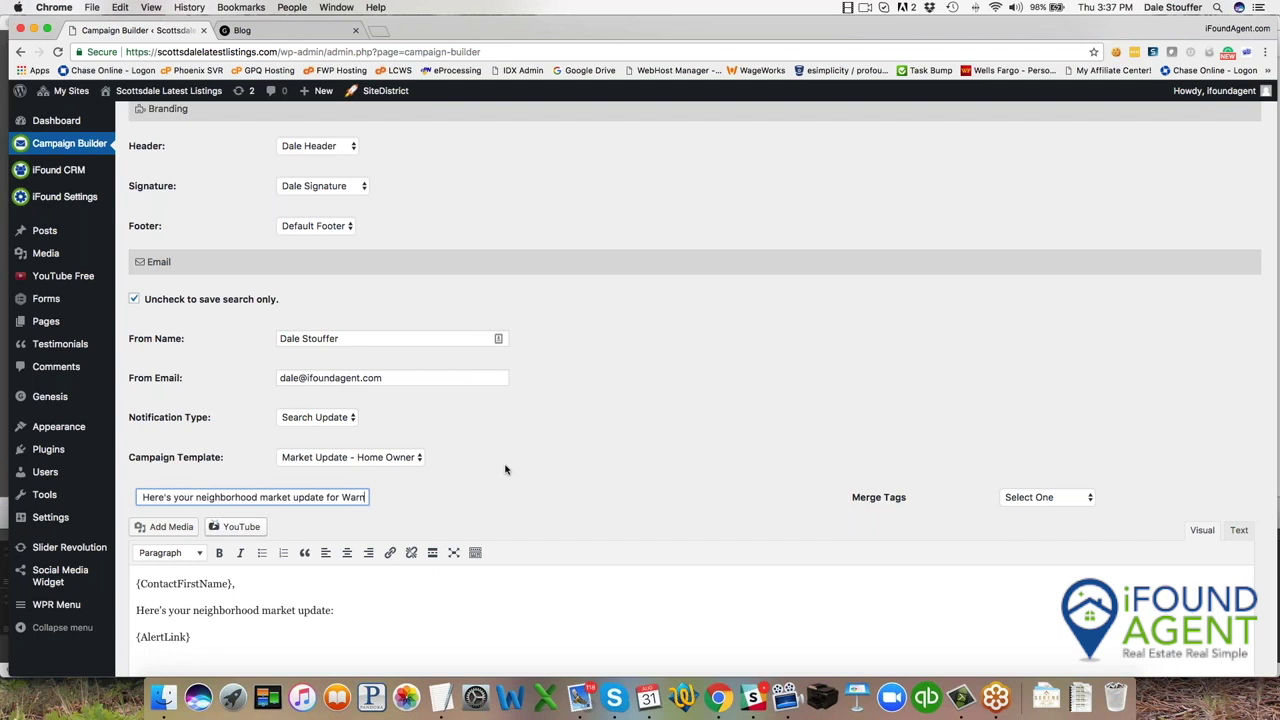
{"action": "key", "text": "BackSpace"}
{"action": "key", "text": "BackSpace"}
{"action": "key", "text": "BackSpace"}
{"action": "key", "text": "BackSpace"}
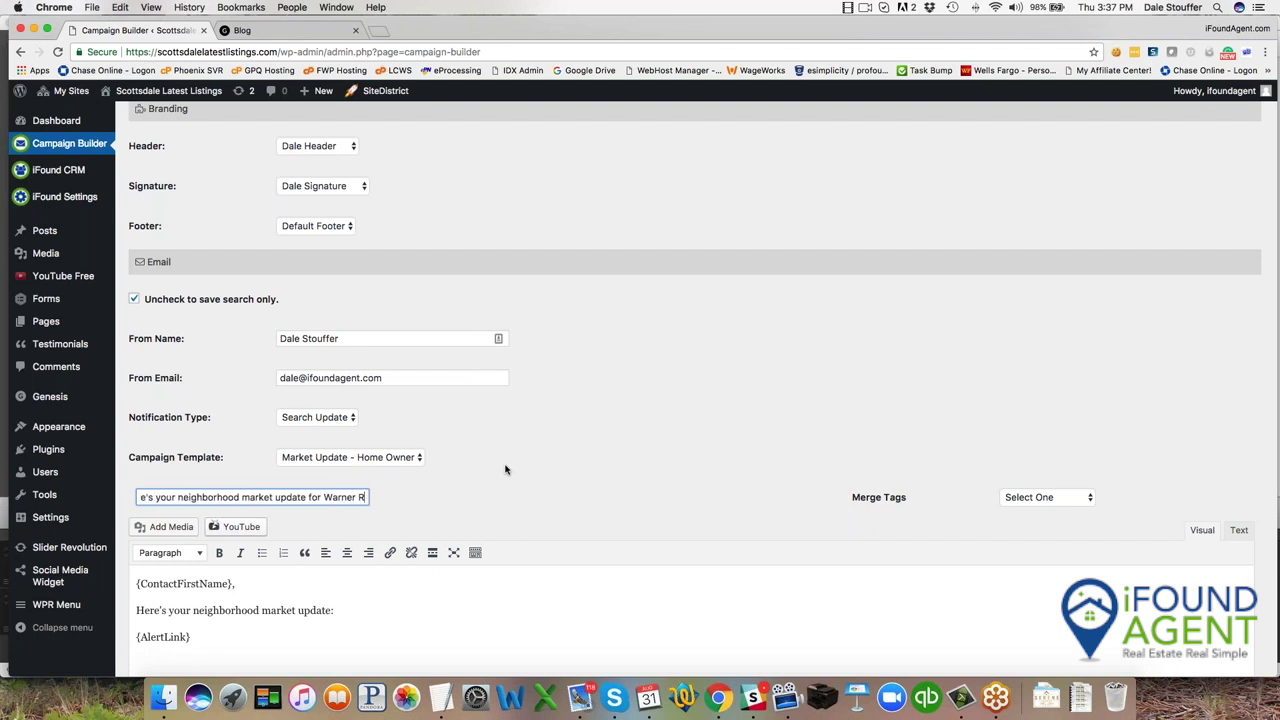
{"action": "type", "text": "anch"}
{"action": "scroll", "coordinate": [575, 532], "scroll_direction": "down", "scroll_amount": 5}
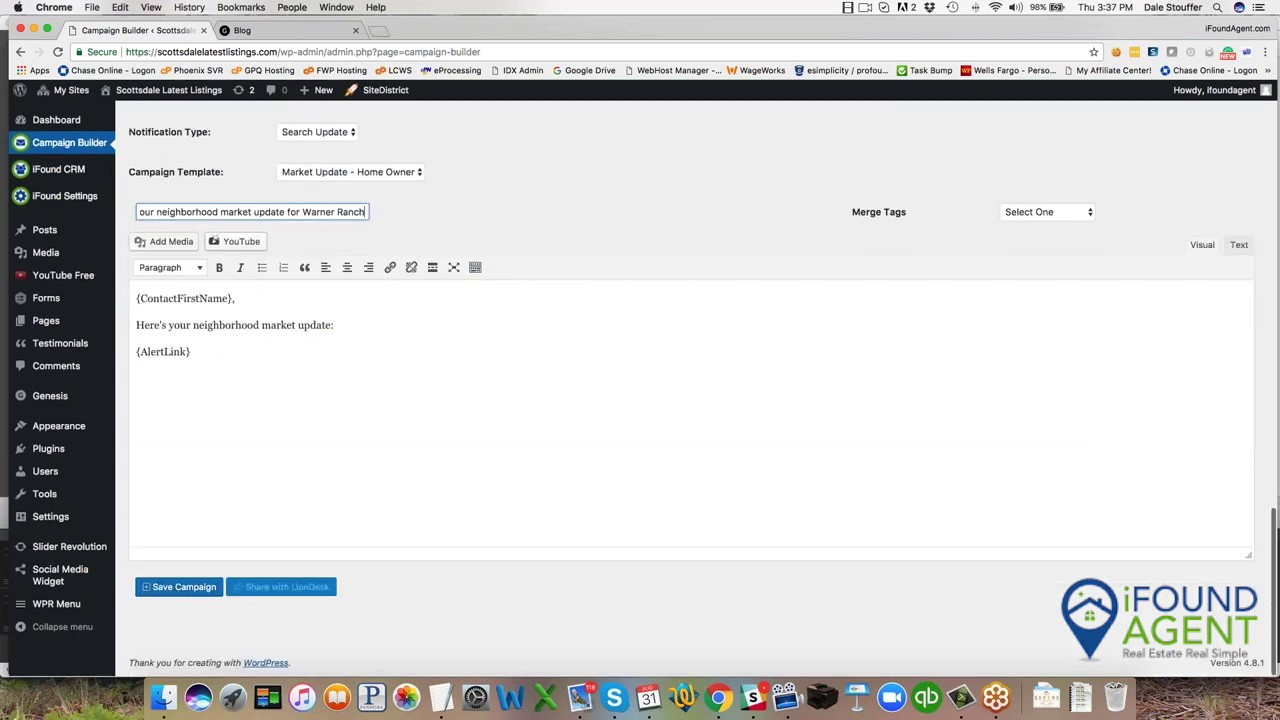
{"action": "left_click", "coordinate": [168, 588]}
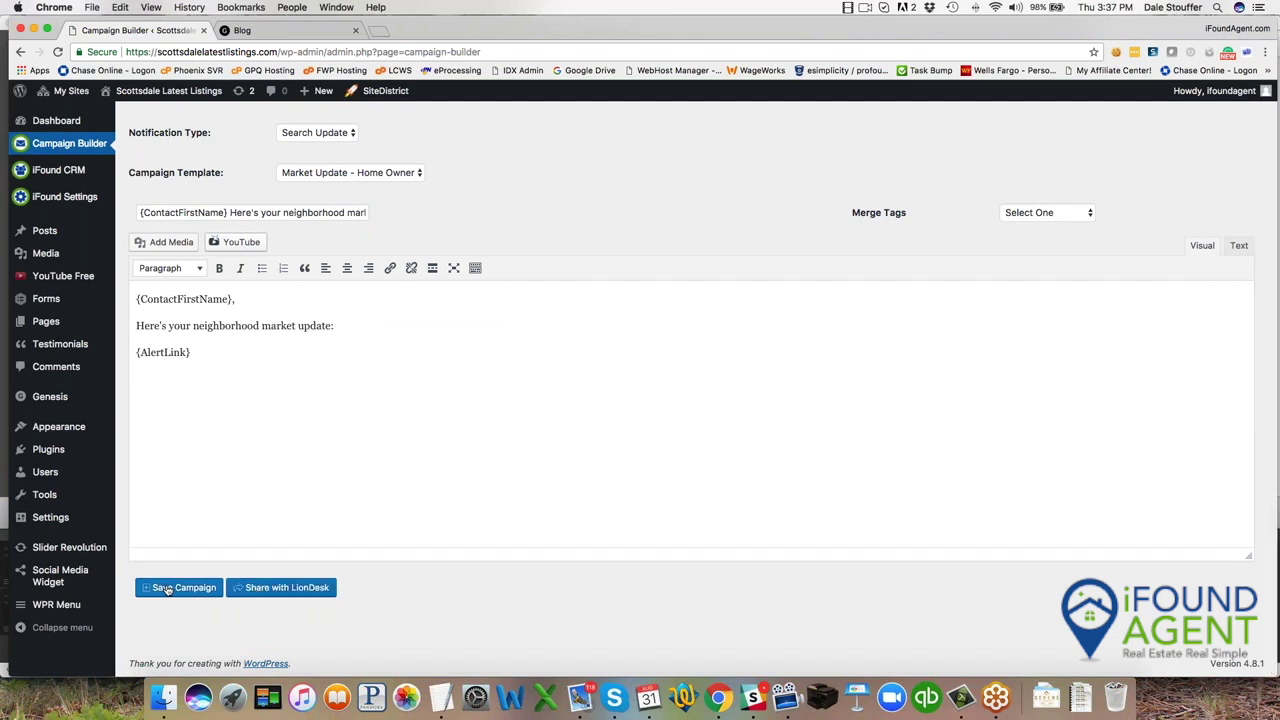
Scroll through the saved campaign's settings to review them.
{"action": "scroll", "coordinate": [259, 572], "scroll_direction": "up", "scroll_amount": 8}
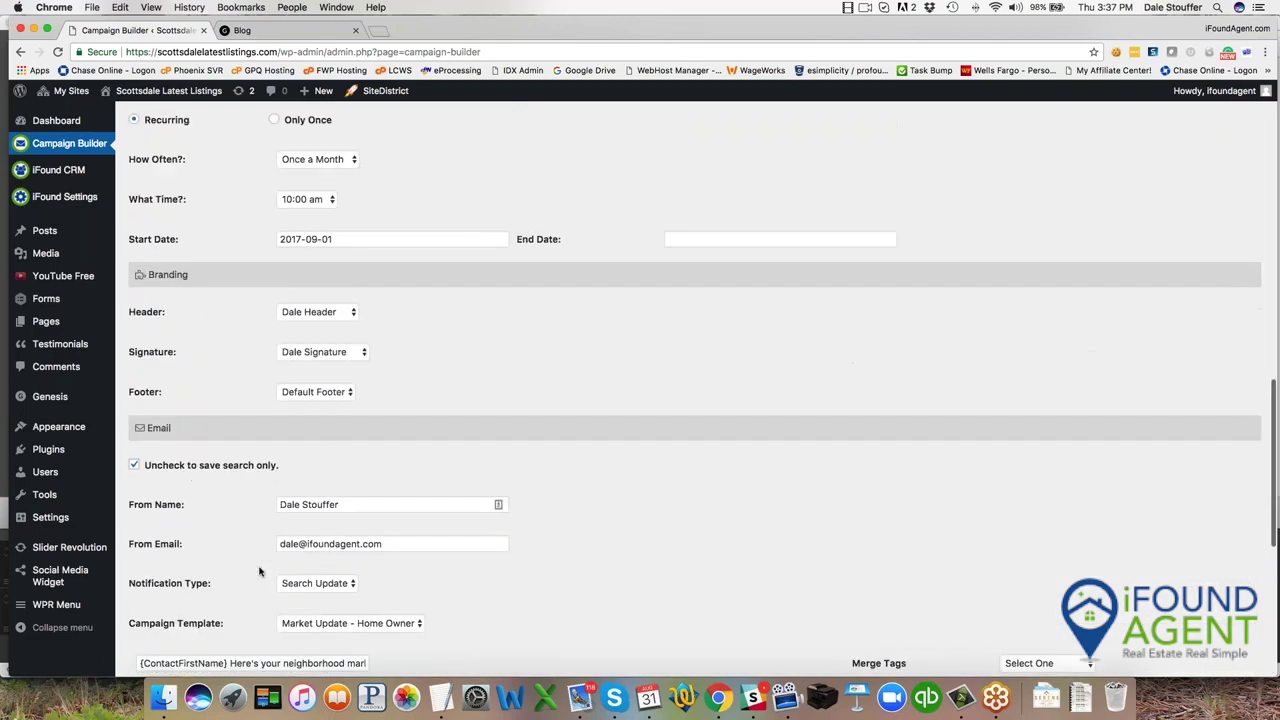
{"action": "scroll", "coordinate": [259, 572], "scroll_direction": "up", "scroll_amount": 15}
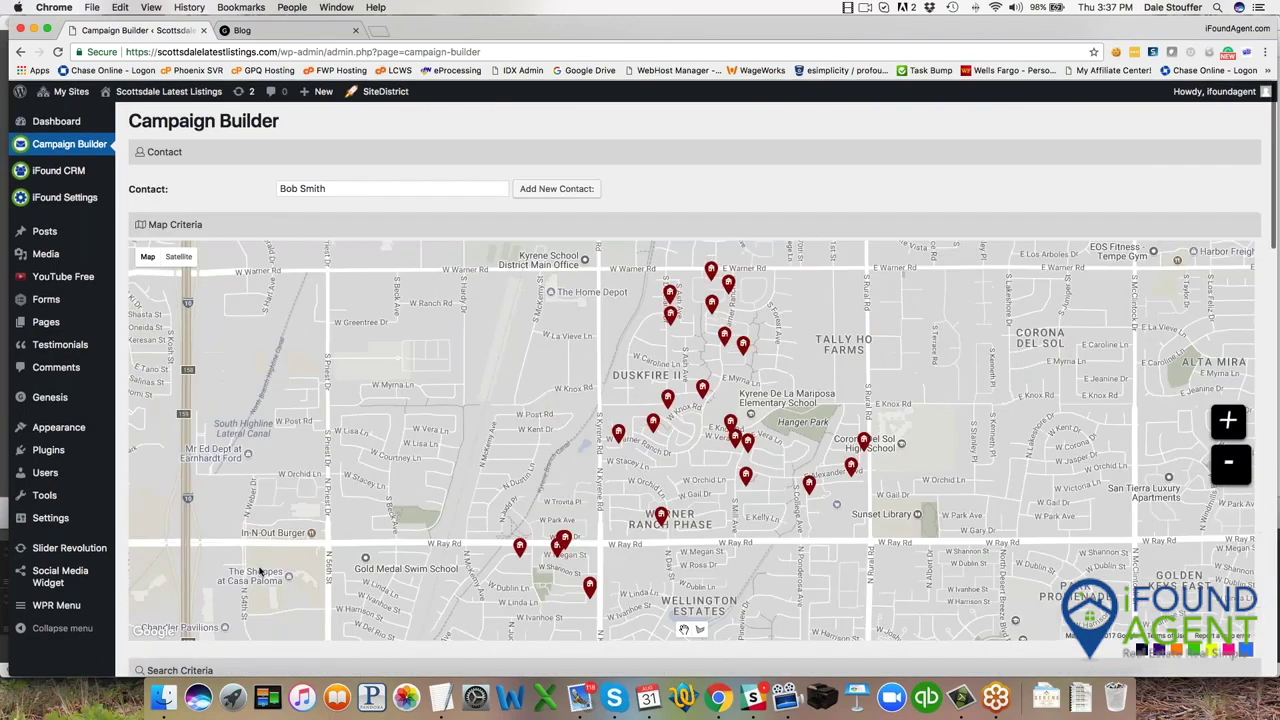
{"action": "scroll", "coordinate": [332, 527], "scroll_direction": "down", "scroll_amount": 12}
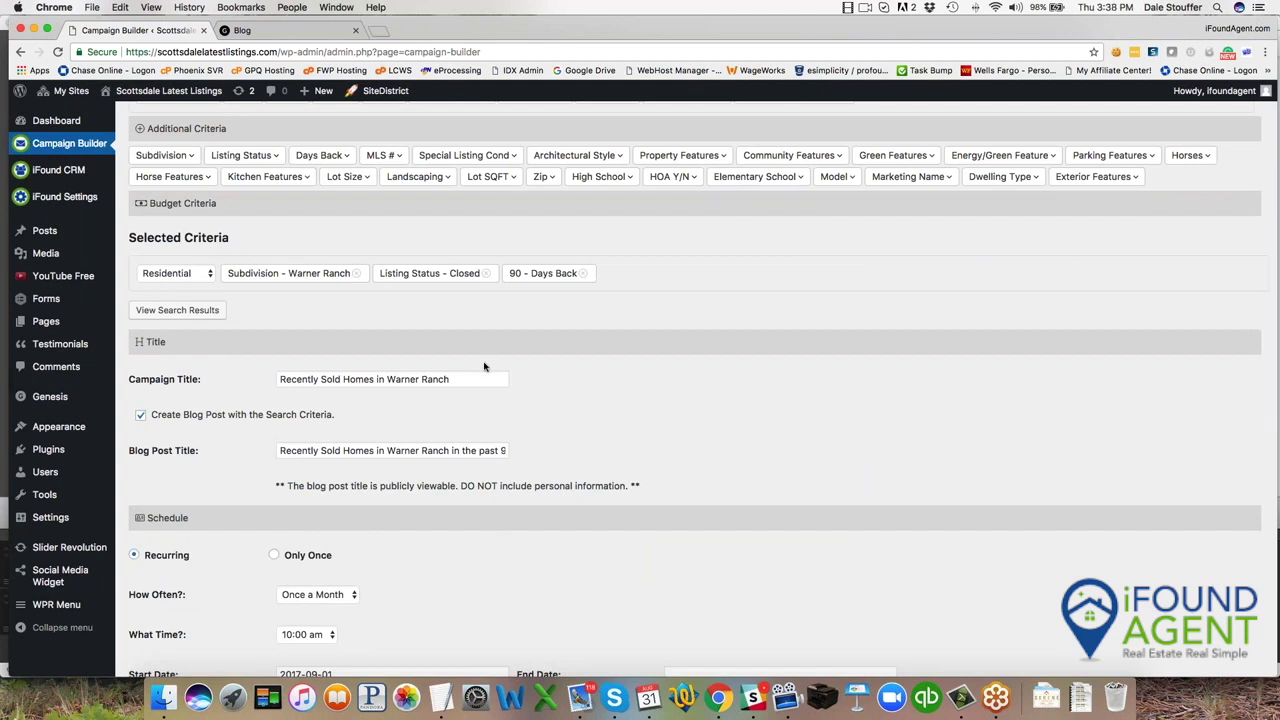
{"action": "scroll", "coordinate": [523, 474], "scroll_direction": "down", "scroll_amount": 10}
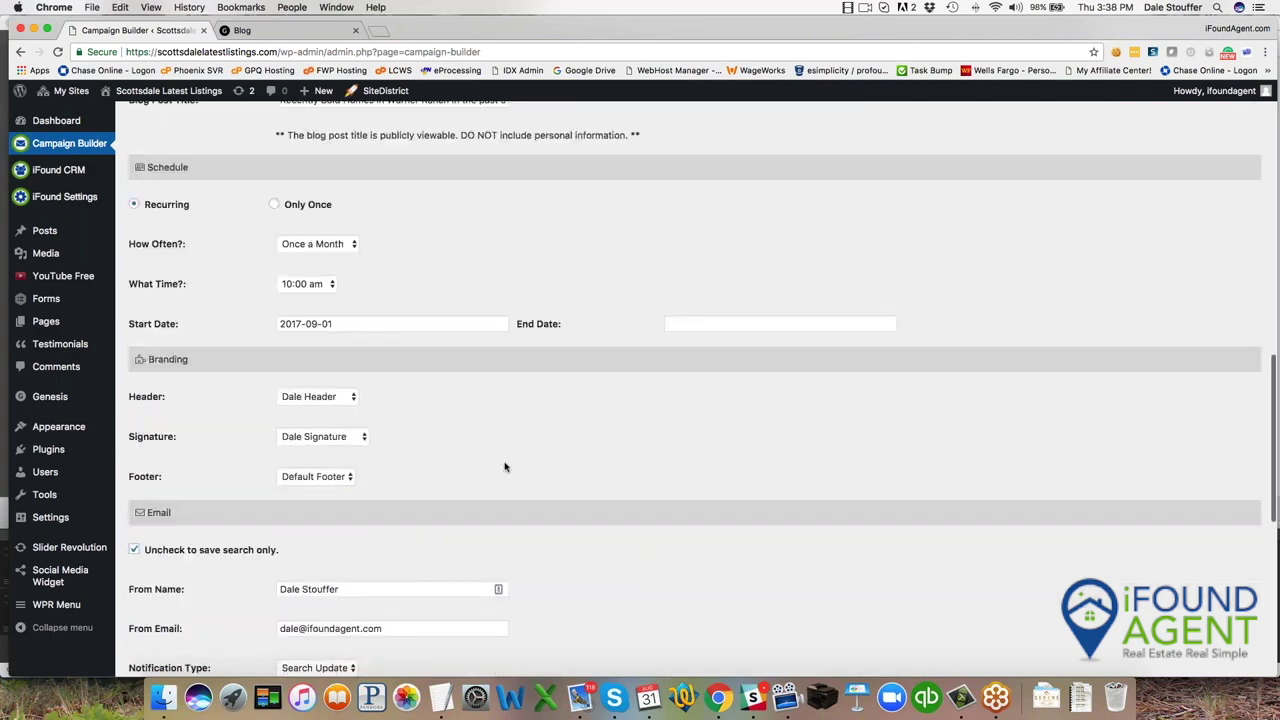
{"action": "scroll", "coordinate": [352, 435], "scroll_direction": "down", "scroll_amount": 3}
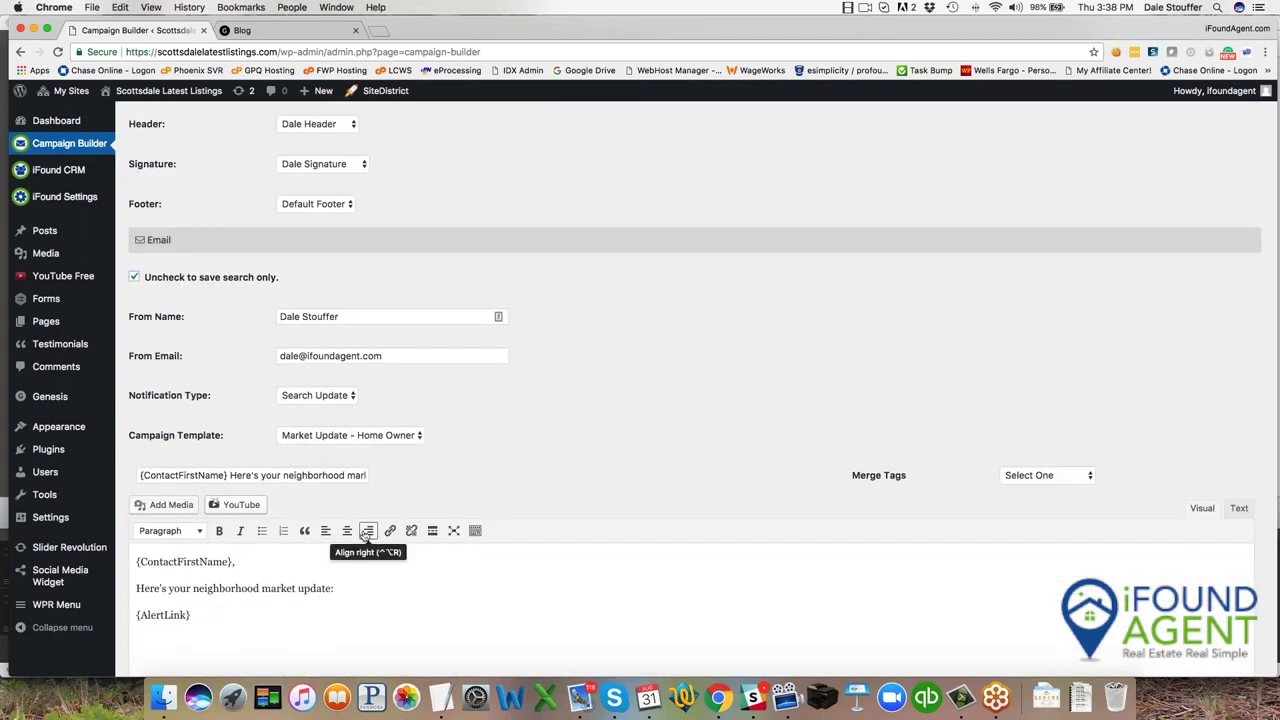
Append 'for War' to the email subject and return to the Selected Criteria.
{"action": "left_click", "coordinate": [322, 477]}
{"action": "type", "text": "for Warr"}
{"action": "scroll", "coordinate": [322, 476], "scroll_direction": "up", "scroll_amount": 2}
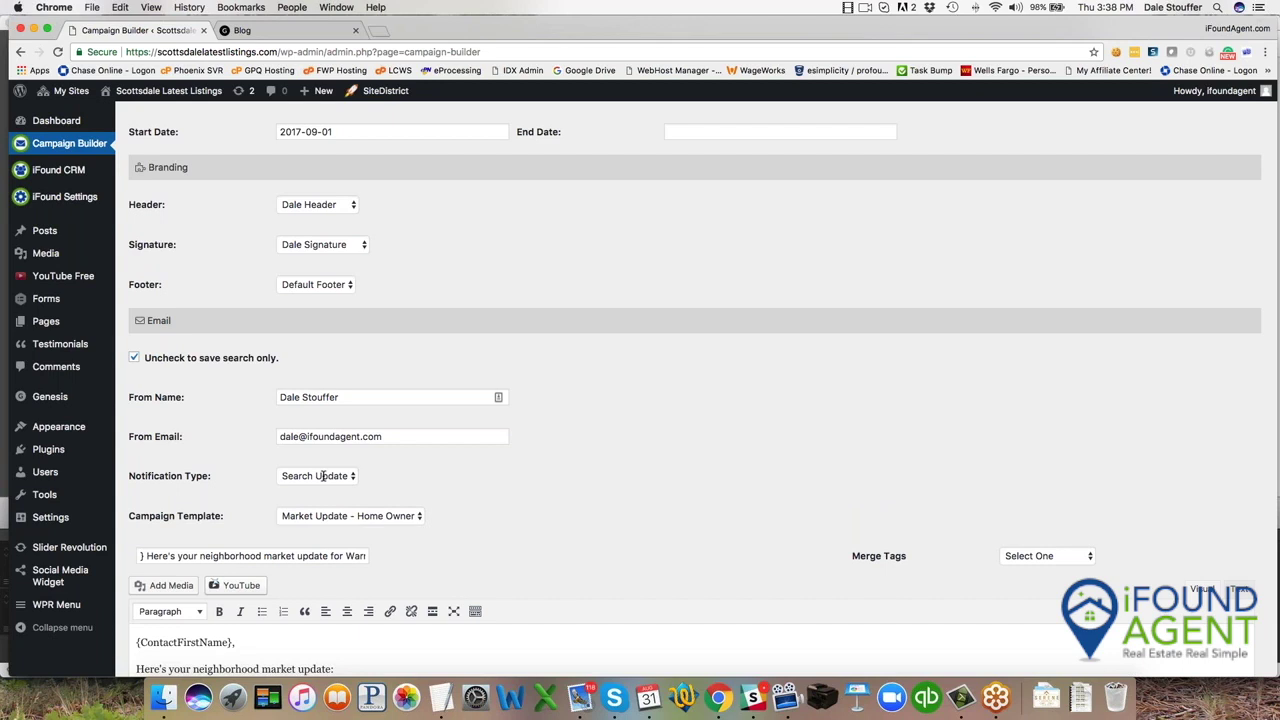
{"action": "scroll", "coordinate": [322, 476], "scroll_direction": "up", "scroll_amount": 15}
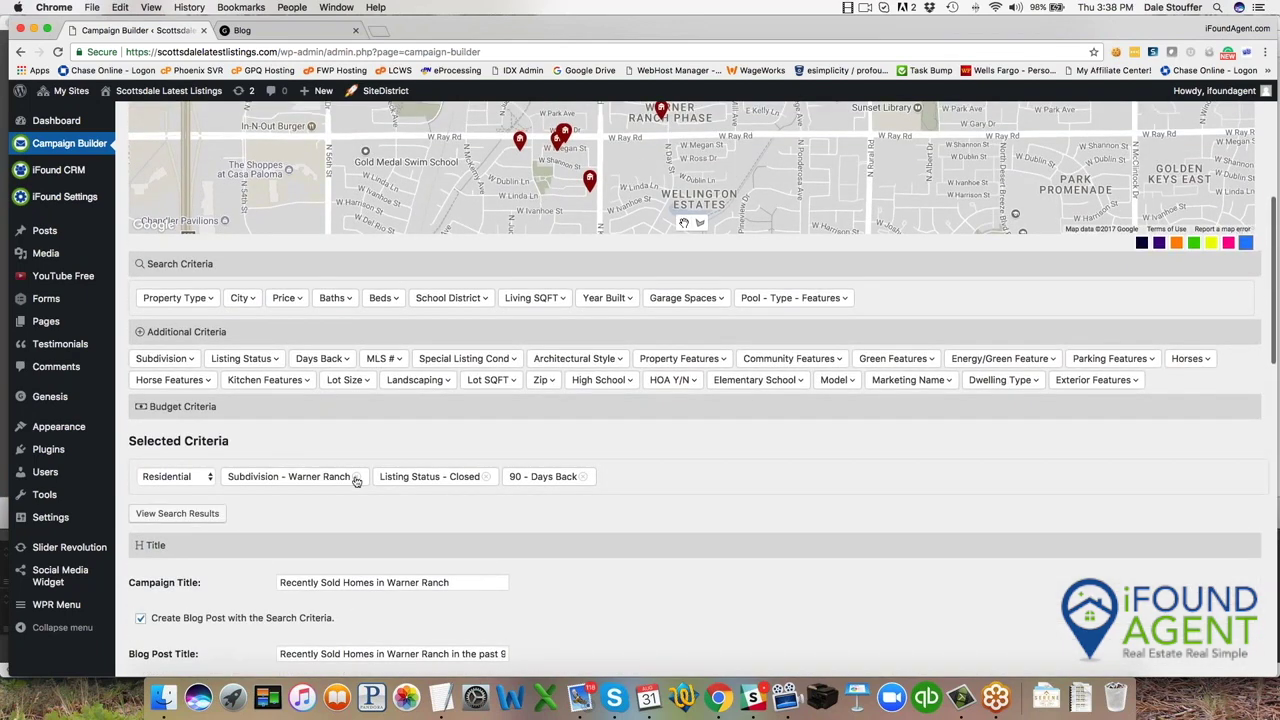
Remove the Warner Ranch, Closed and 90 Days Back search criteria.
{"action": "left_click", "coordinate": [356, 476]}
{"action": "left_click", "coordinate": [335, 476]}
{"action": "left_click", "coordinate": [309, 476]}
{"action": "scroll", "coordinate": [380, 492], "scroll_direction": "down", "scroll_amount": 4}
{"action": "scroll", "coordinate": [380, 492], "scroll_direction": "down", "scroll_amount": 2}
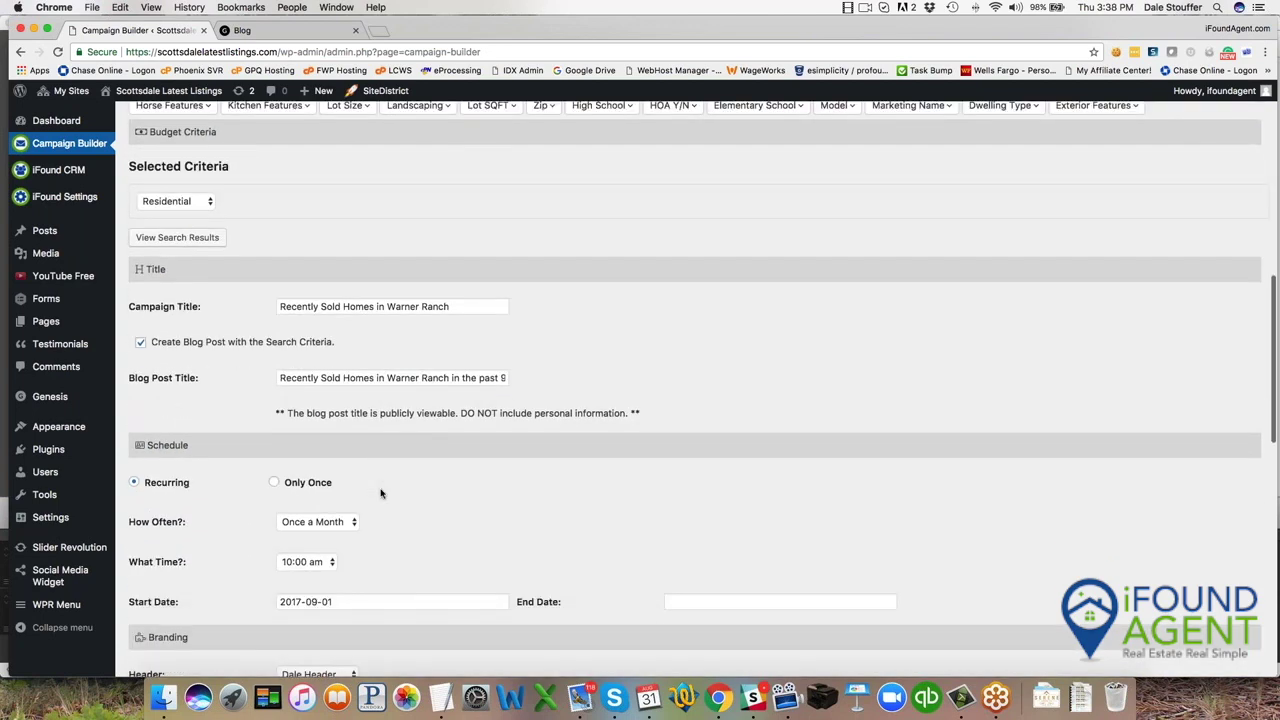
Retitle the campaign 'Birthday Campaign' and turn off blog post creation.
{"action": "double_click", "coordinate": [353, 303]}
{"action": "triple_click", "coordinate": [353, 303]}
{"action": "type", "text": "Birt"}
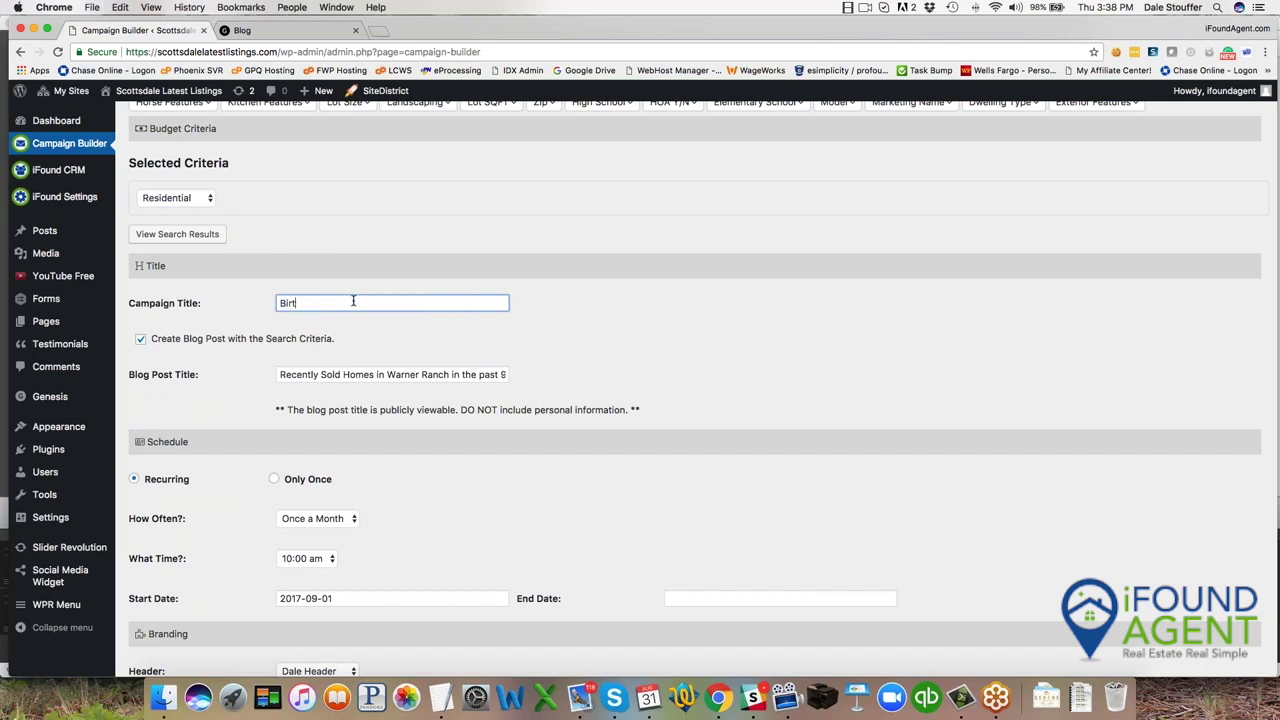
{"action": "type", "text": "h day CA"}
{"action": "key", "text": "BackSpace"}
{"action": "type", "text": "ampaign"}
{"action": "left_click", "coordinate": [141, 340]}
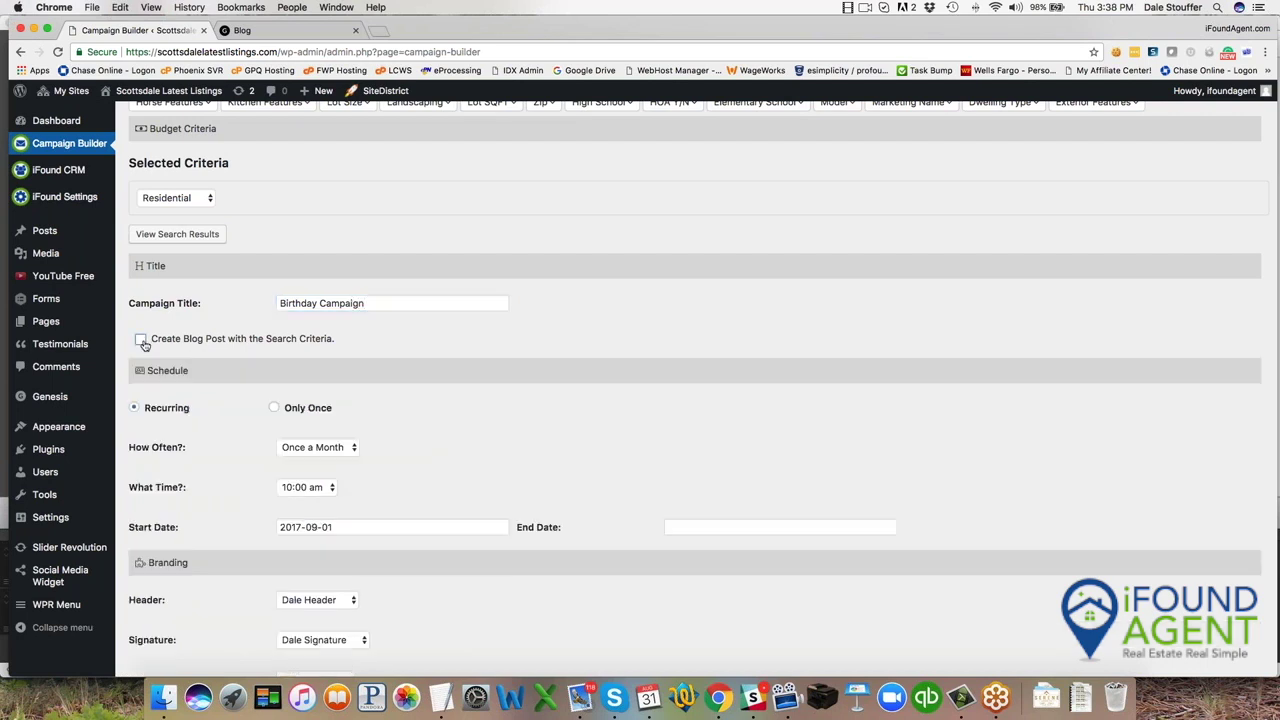
Schedule it Once a Year at 10:00 am, starting 2017-10-26.
{"action": "scroll", "coordinate": [141, 342], "scroll_direction": "down", "scroll_amount": 3}
{"action": "left_click", "coordinate": [309, 323]}
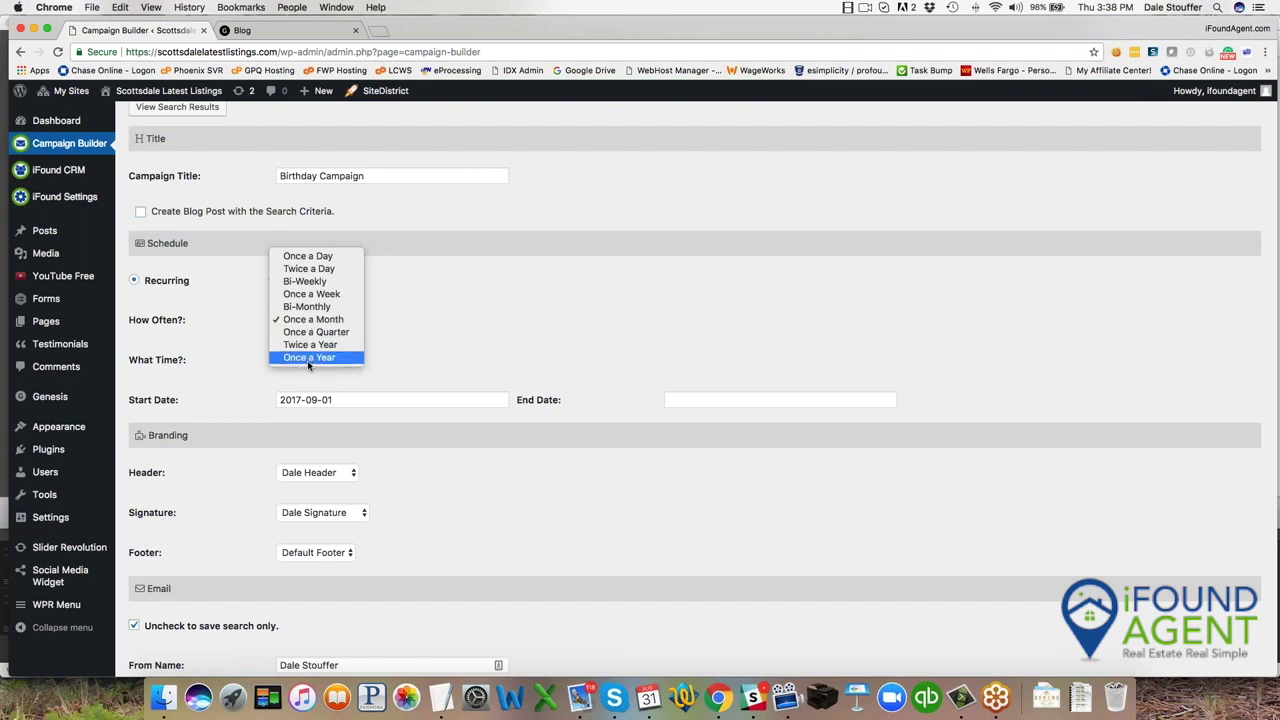
{"action": "left_click", "coordinate": [307, 358]}
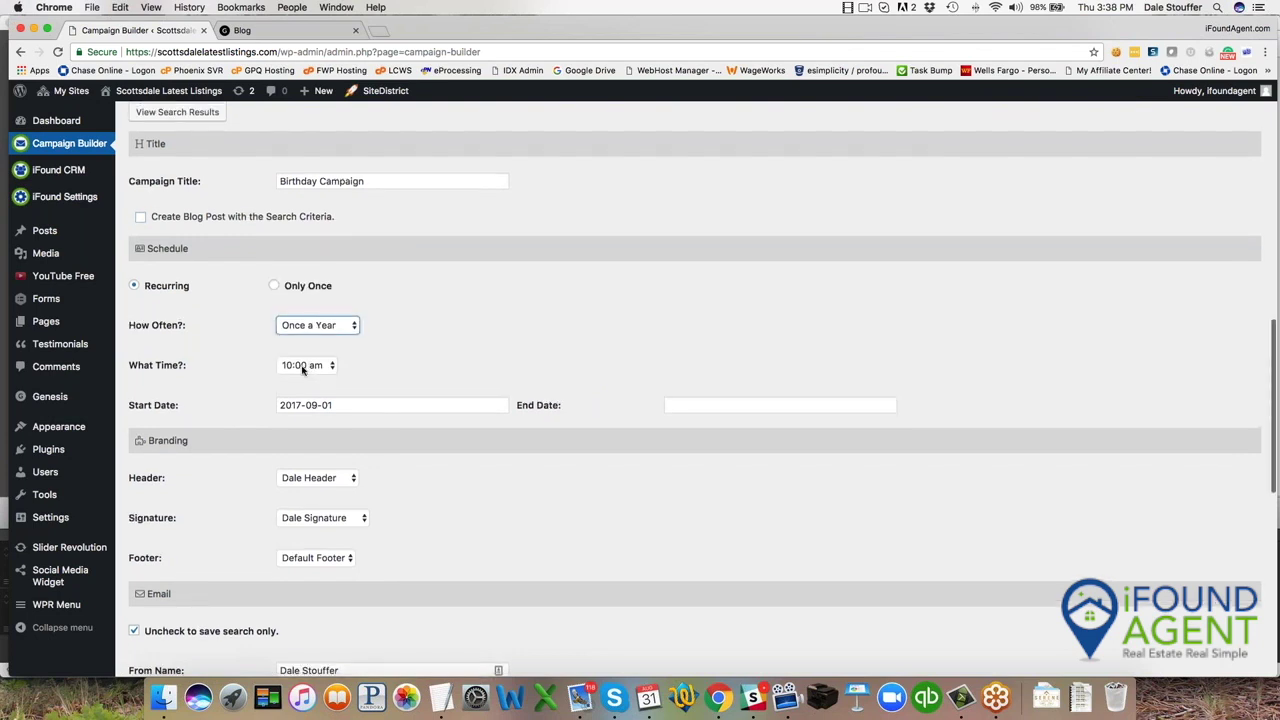
{"action": "left_click", "coordinate": [308, 365]}
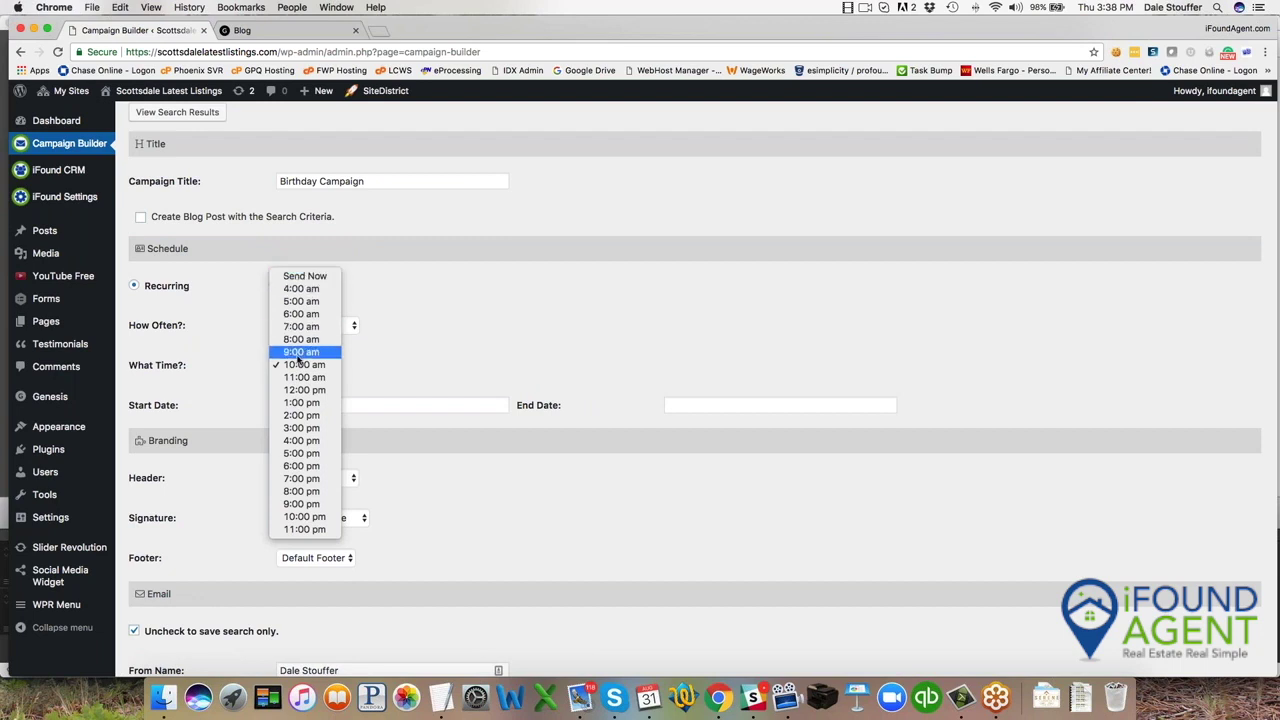
{"action": "left_click", "coordinate": [303, 365]}
{"action": "double_click", "coordinate": [330, 406]}
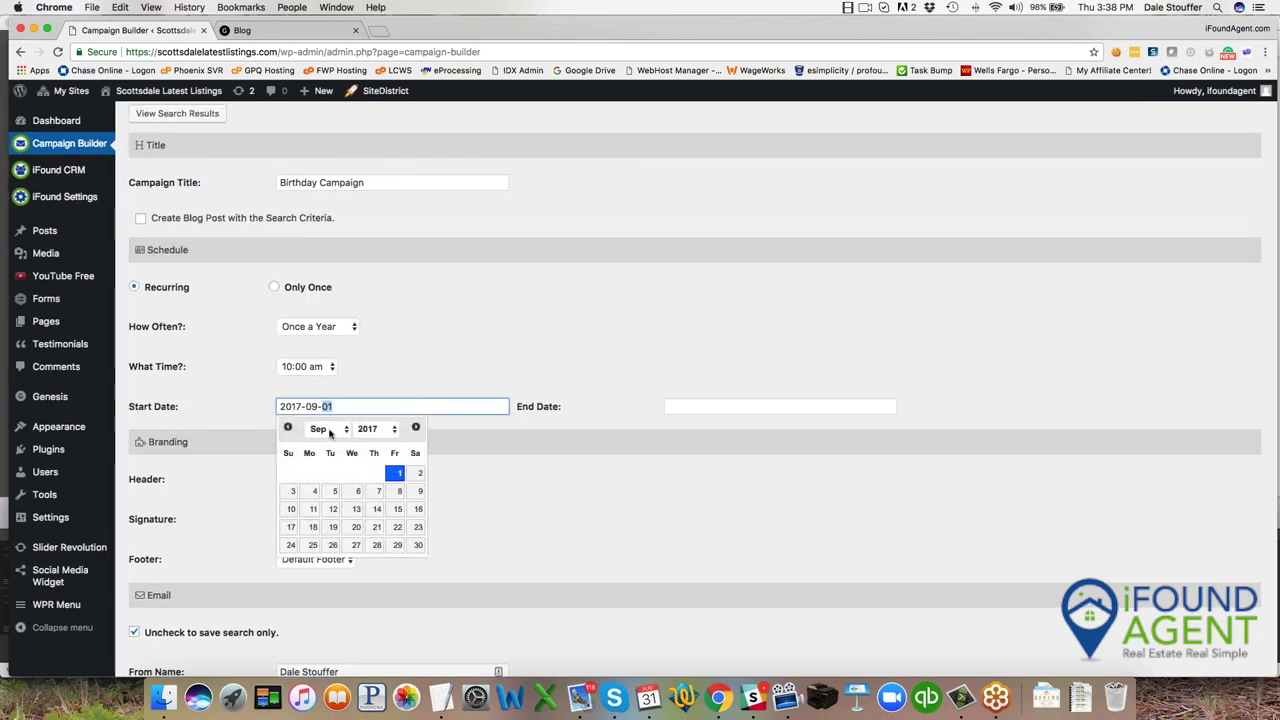
{"action": "left_click", "coordinate": [331, 431]}
{"action": "left_click", "coordinate": [319, 441]}
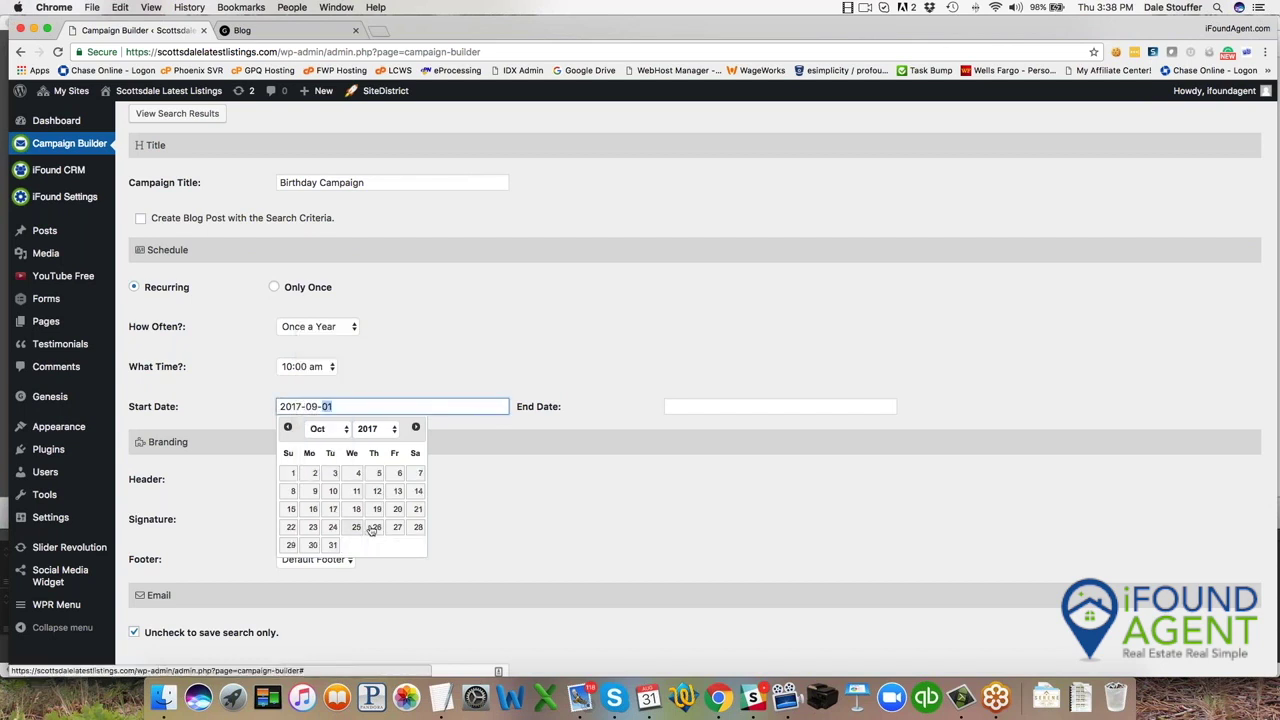
{"action": "left_click", "coordinate": [376, 527]}
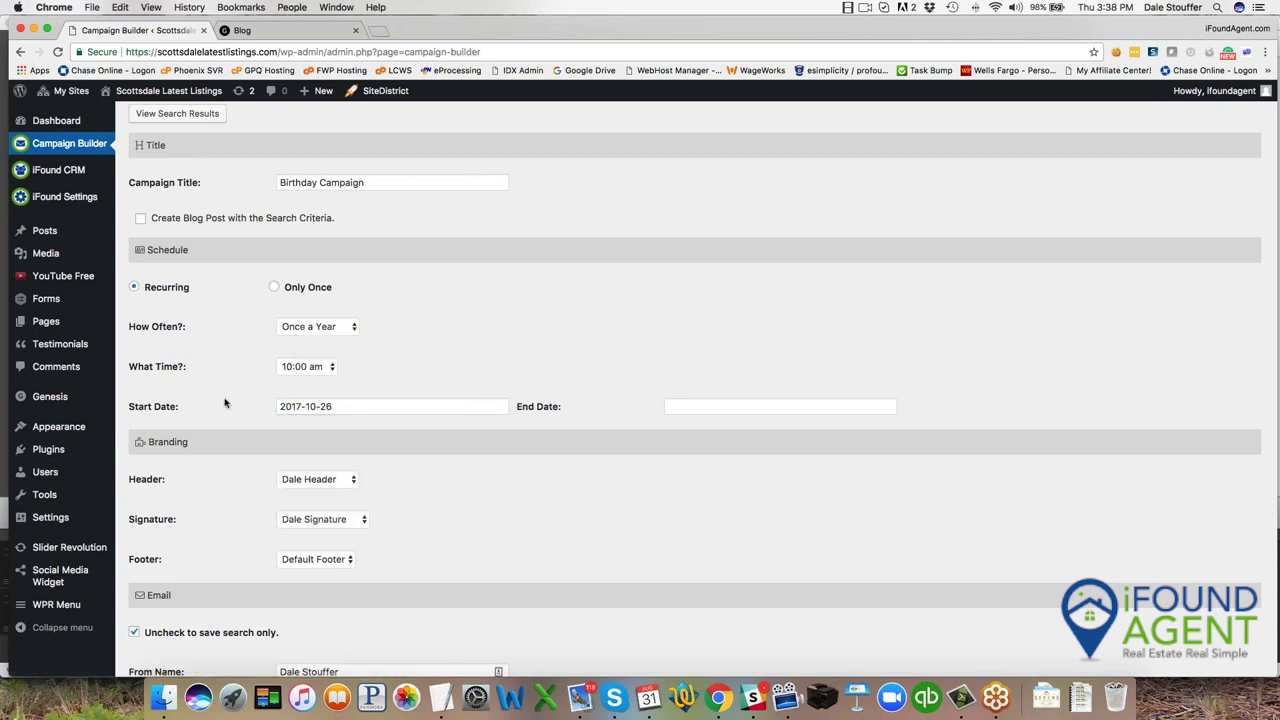
{"action": "scroll", "coordinate": [225, 403], "scroll_direction": "down", "scroll_amount": 3}
{"action": "scroll", "coordinate": [225, 403], "scroll_direction": "down", "scroll_amount": 5}
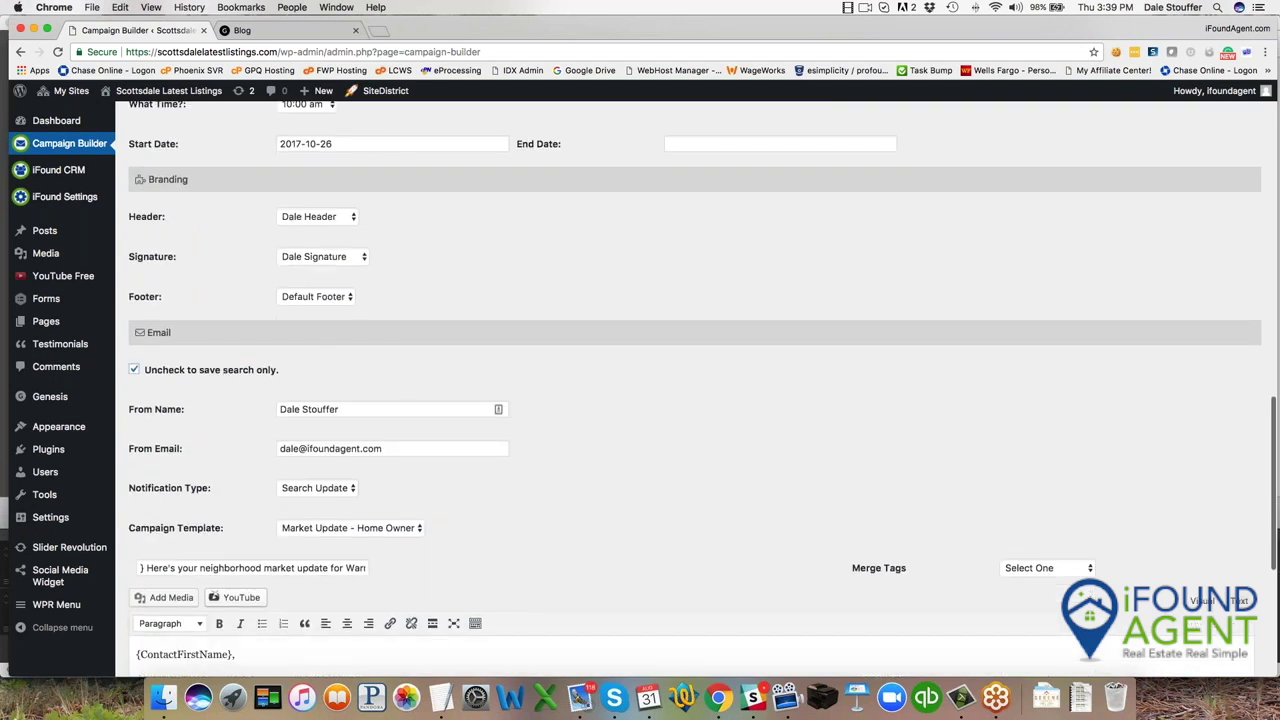
Choose Birthday for Notification Type and Campaign Template, loading the Happy Birthday message, then save.
{"action": "left_click", "coordinate": [330, 489]}
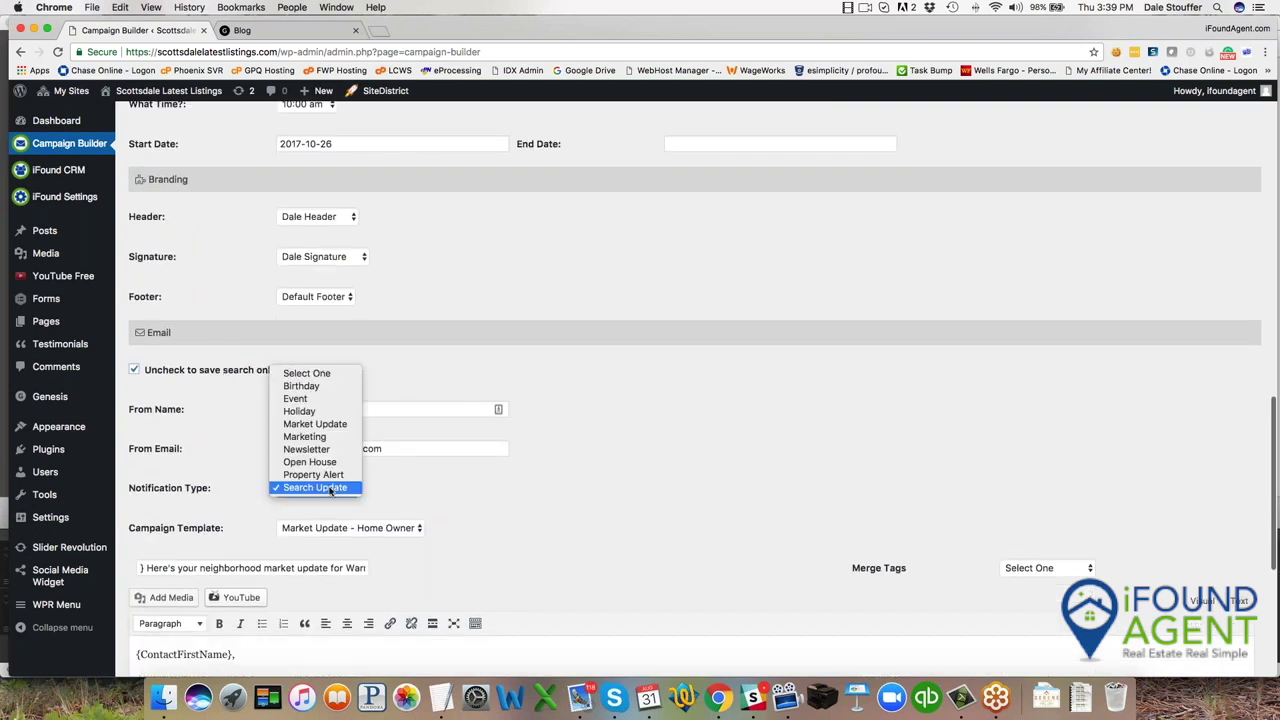
{"action": "left_click", "coordinate": [330, 387]}
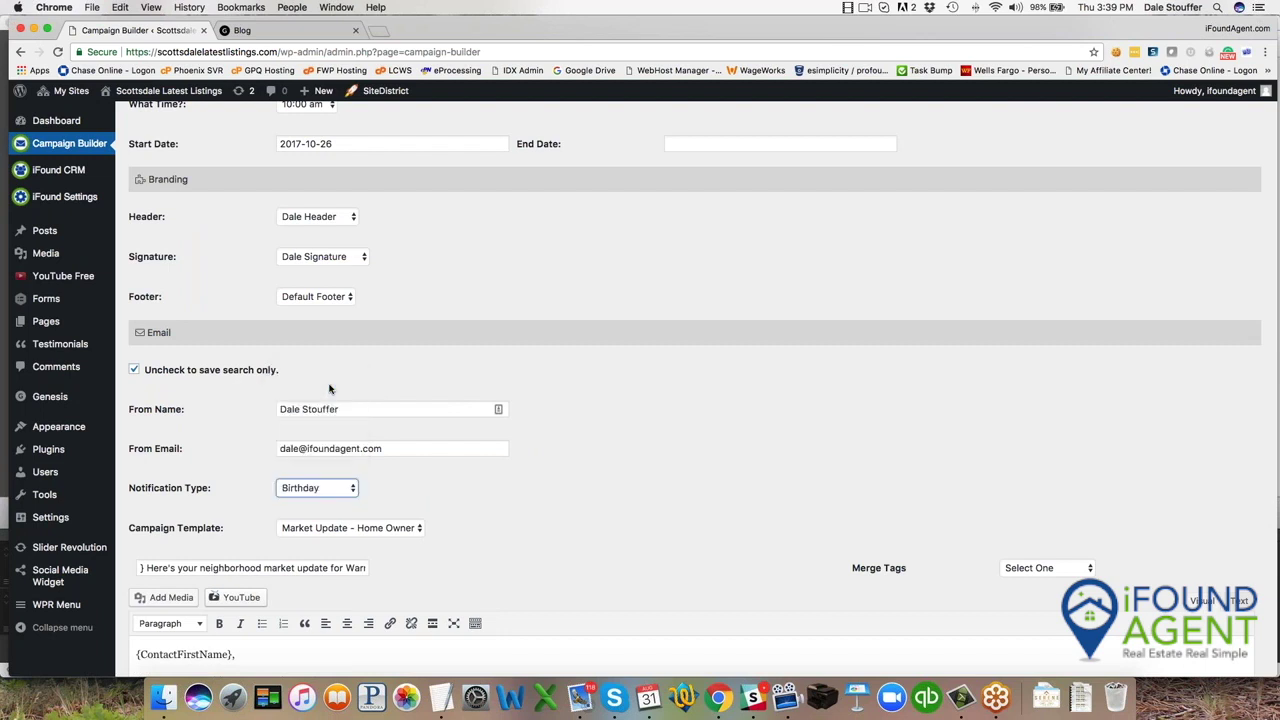
{"action": "left_click", "coordinate": [375, 530]}
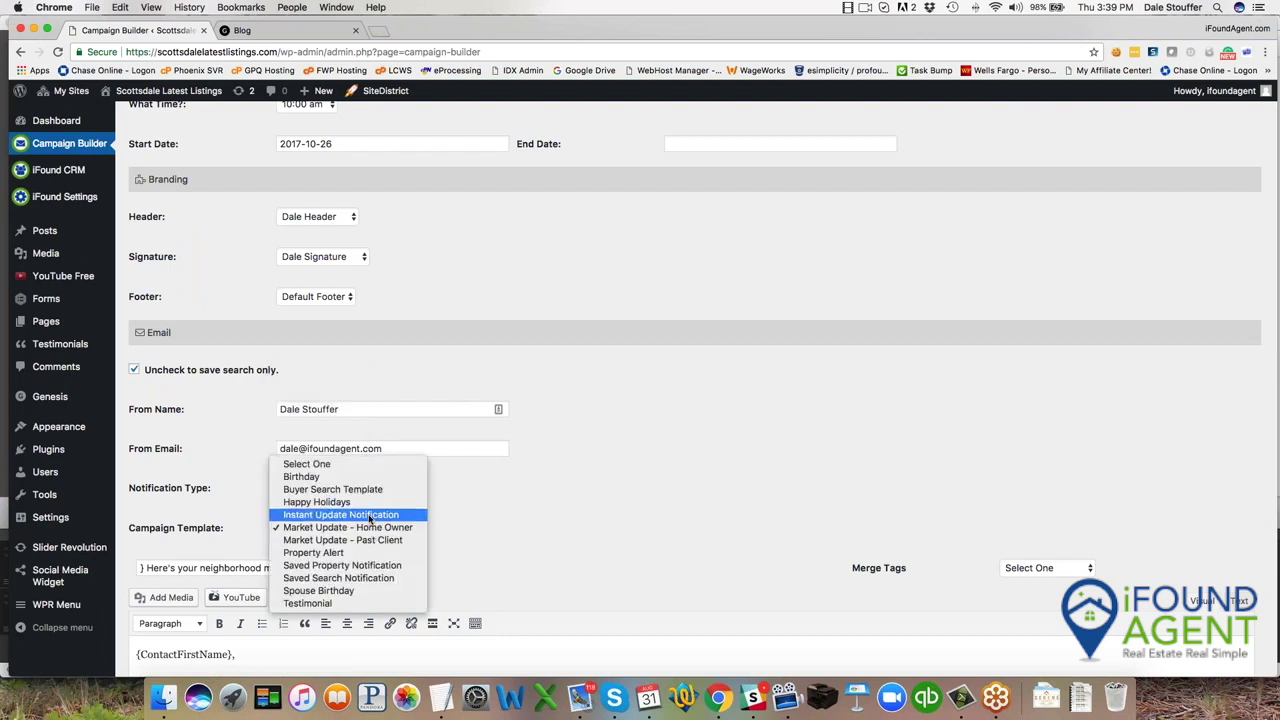
{"action": "left_click", "coordinate": [358, 477]}
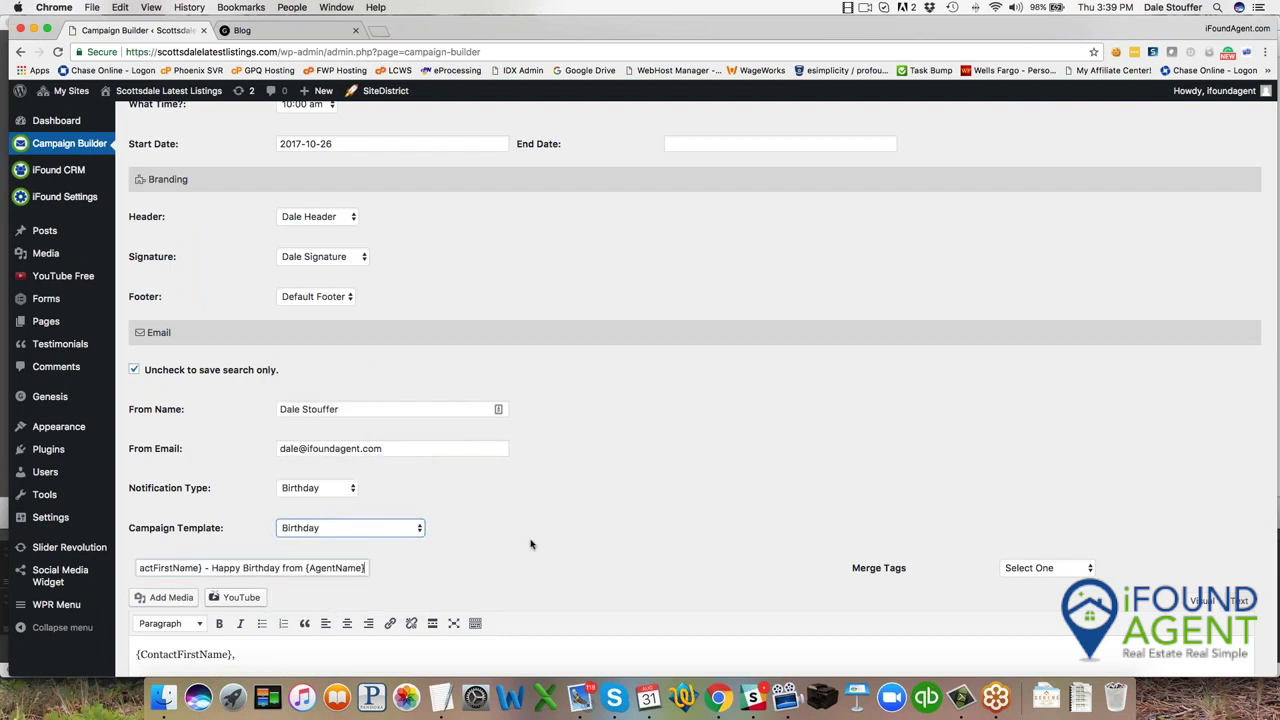
{"action": "scroll", "coordinate": [531, 544], "scroll_direction": "down", "scroll_amount": 4}
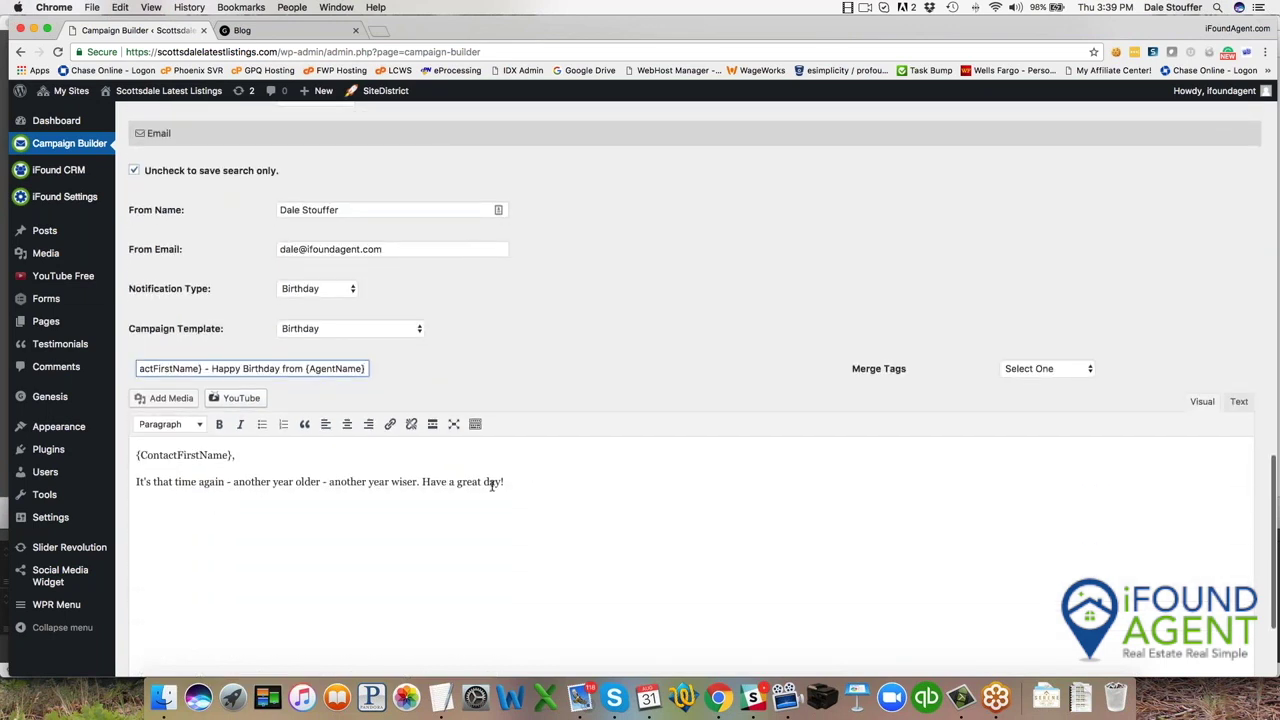
{"action": "scroll", "coordinate": [437, 603], "scroll_direction": "down", "scroll_amount": 3}
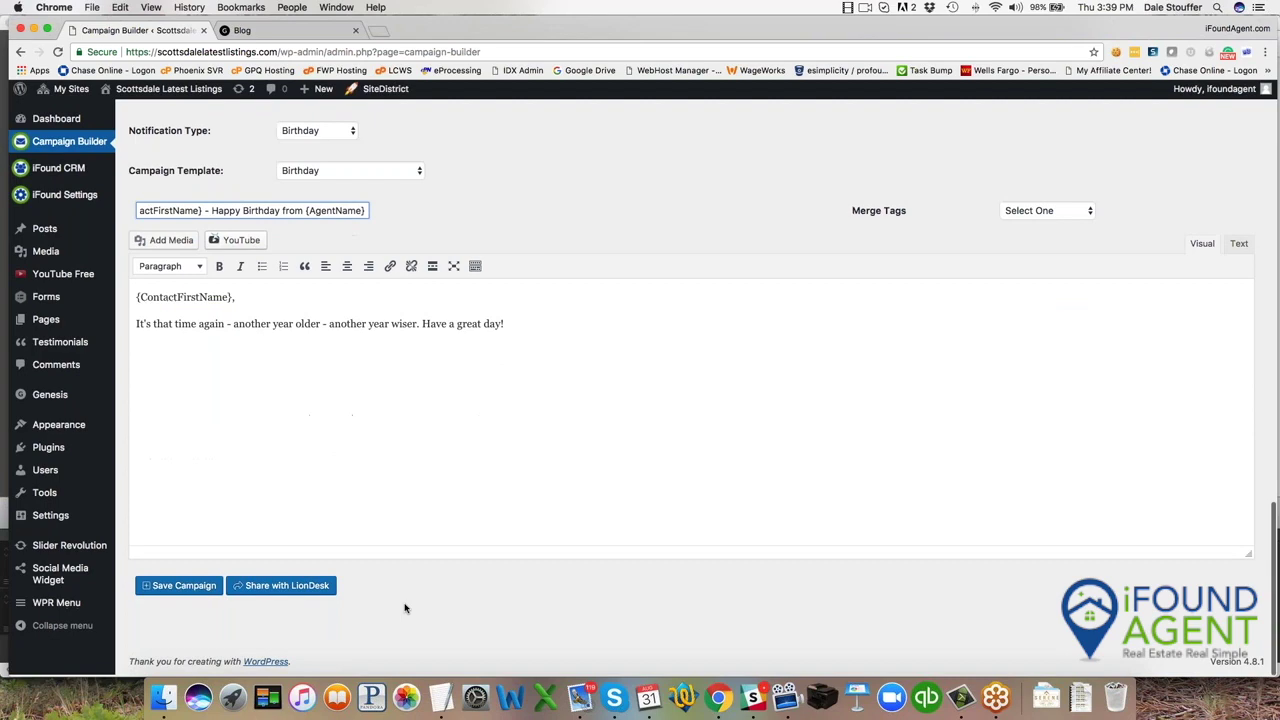
{"action": "left_click", "coordinate": [190, 589]}
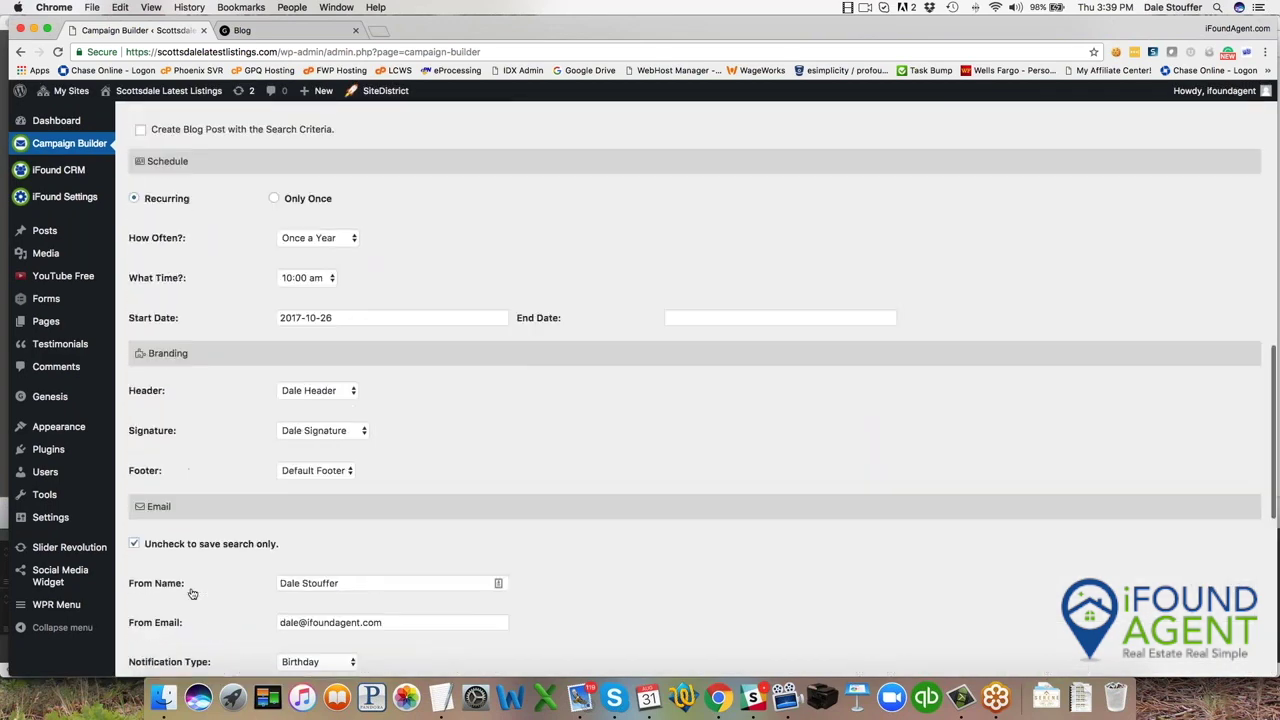
Change the word Birthday in the campaign title to Holiday.
{"action": "scroll", "coordinate": [193, 590], "scroll_direction": "down", "scroll_amount": 3}
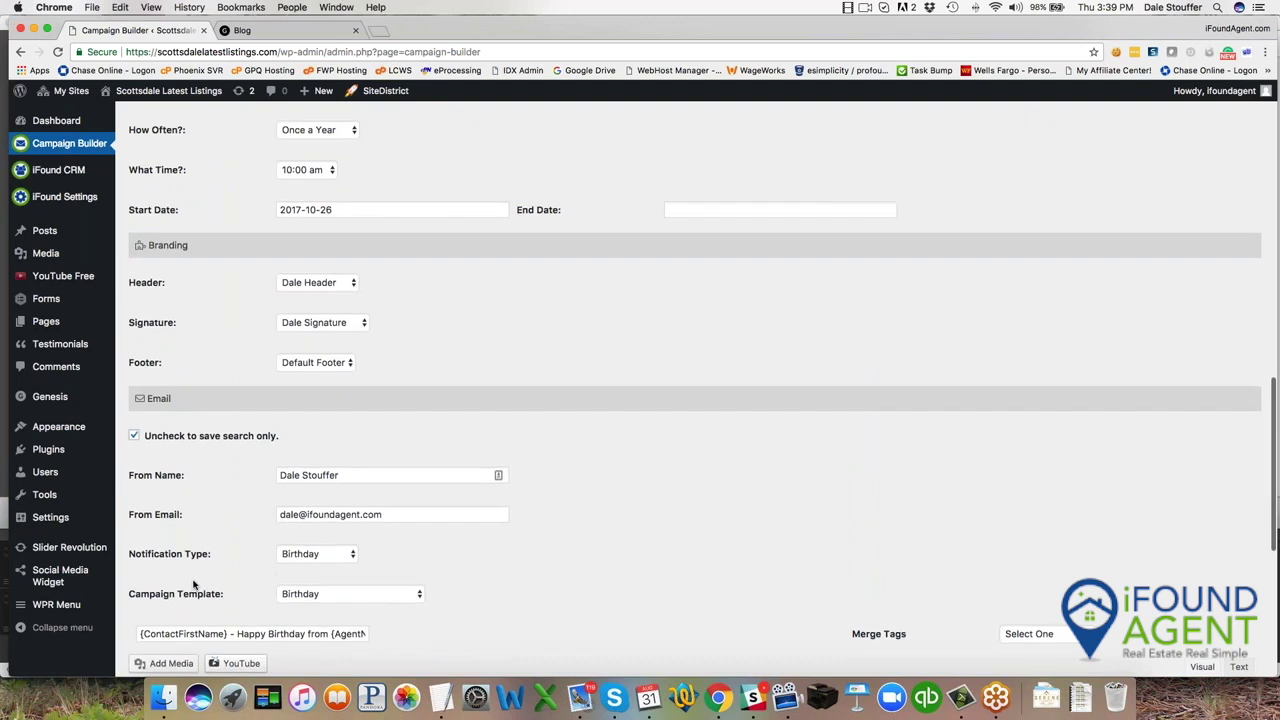
{"action": "scroll", "coordinate": [193, 585], "scroll_direction": "up", "scroll_amount": 3}
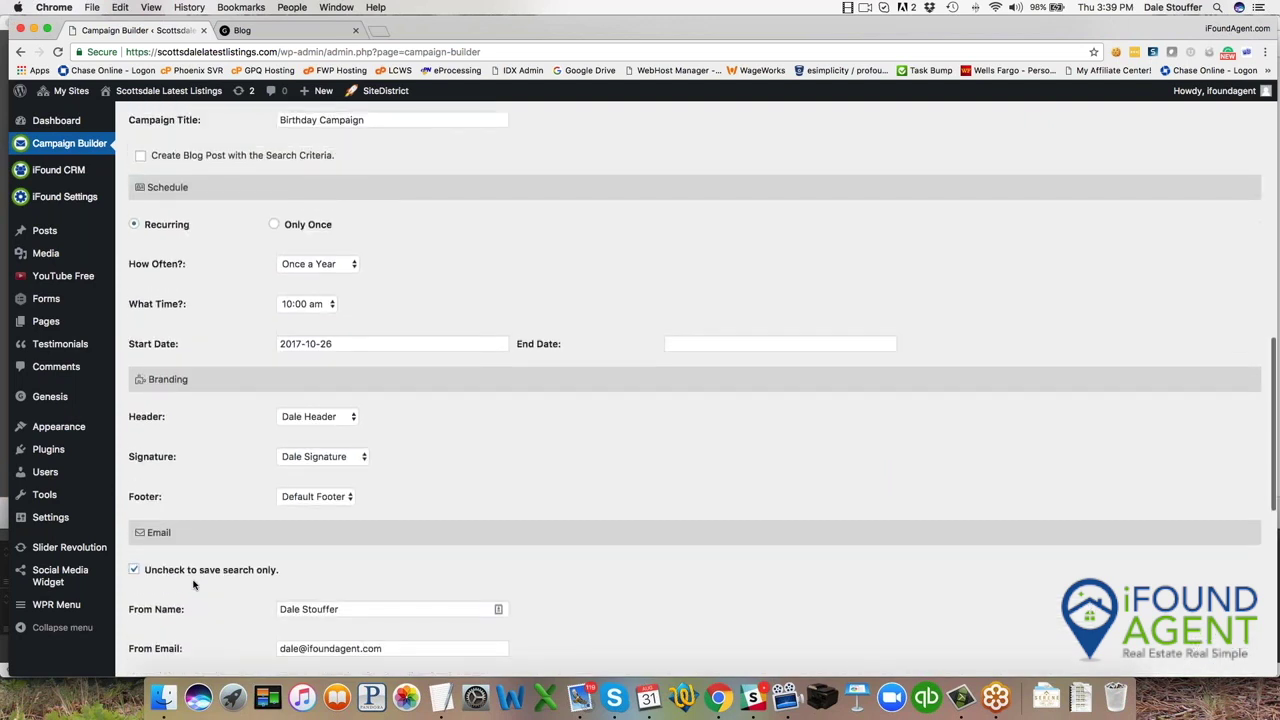
{"action": "double_click", "coordinate": [293, 212]}
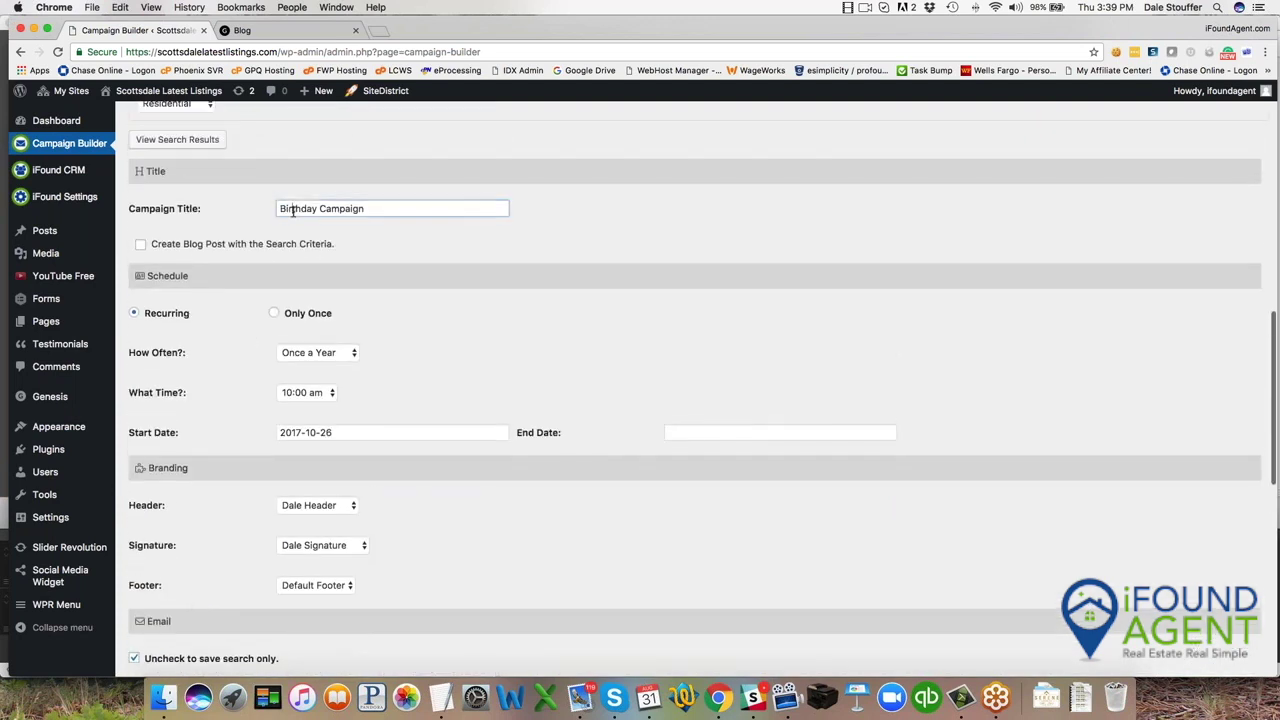
{"action": "type", "text": "Holiday"}
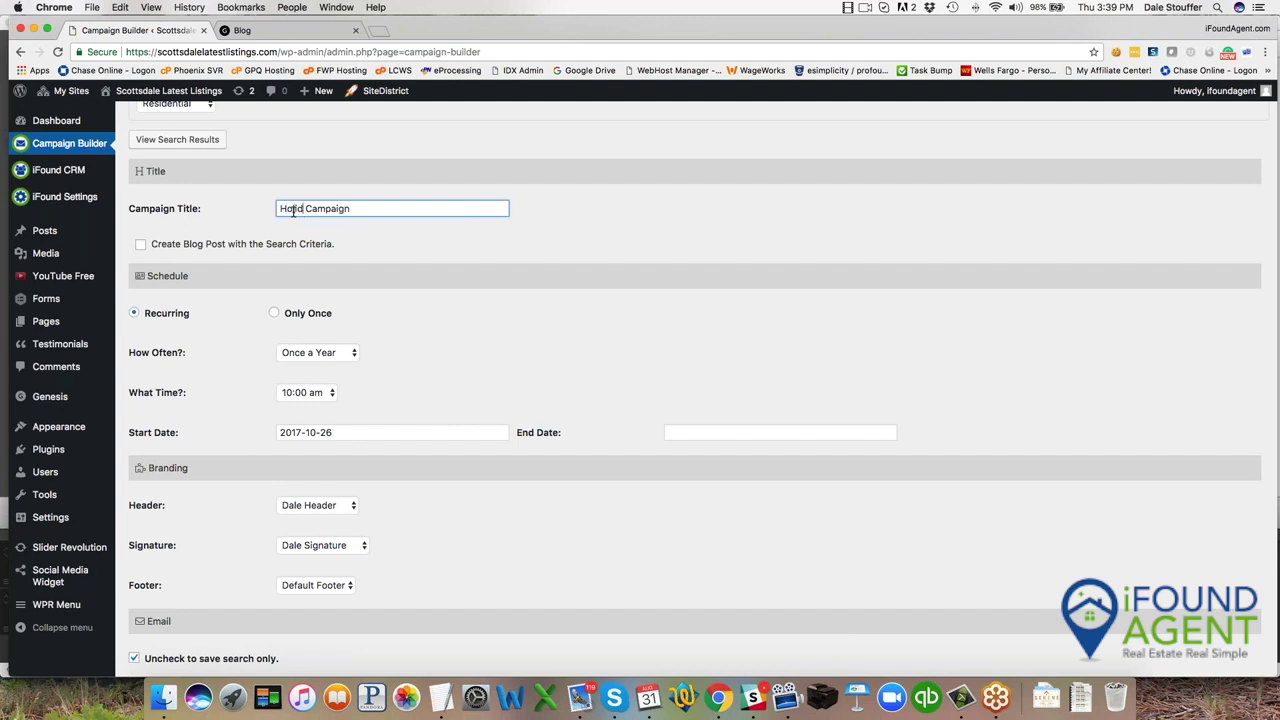
Set Notification Type to Holiday and Campaign Template to Happy Holidays.
{"action": "scroll", "coordinate": [222, 349], "scroll_direction": "down", "scroll_amount": 5}
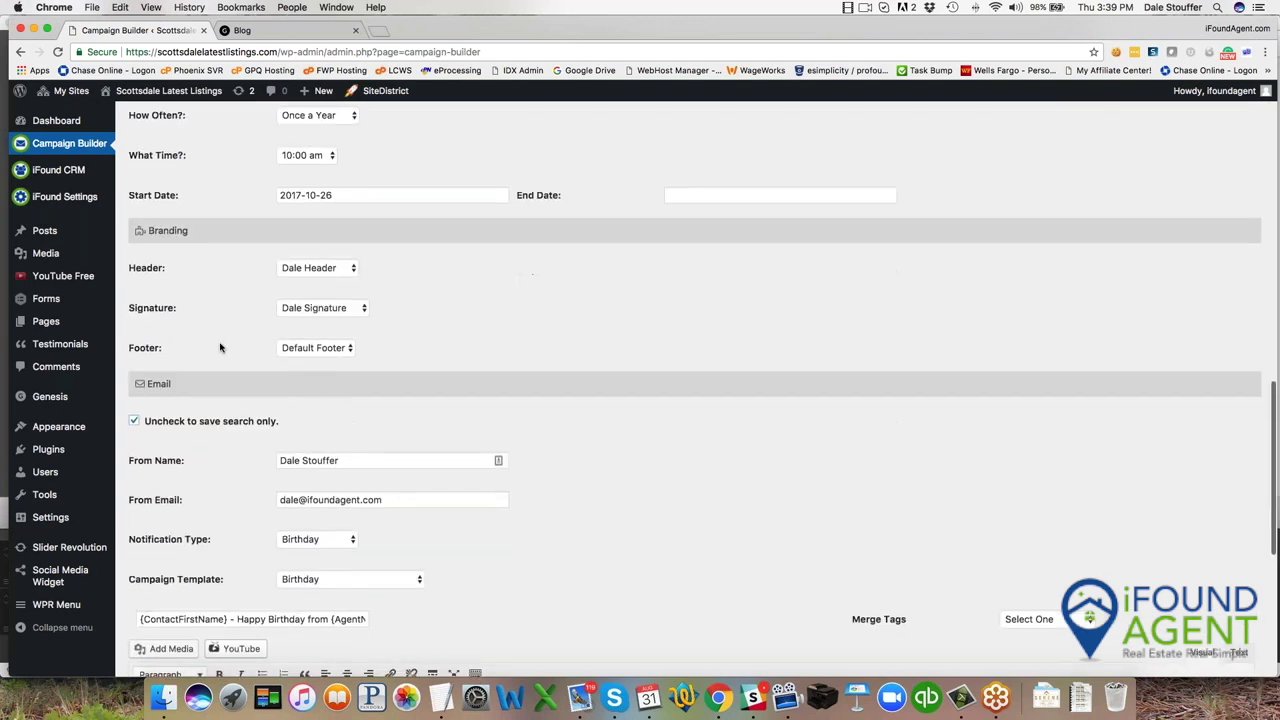
{"action": "left_click", "coordinate": [328, 545]}
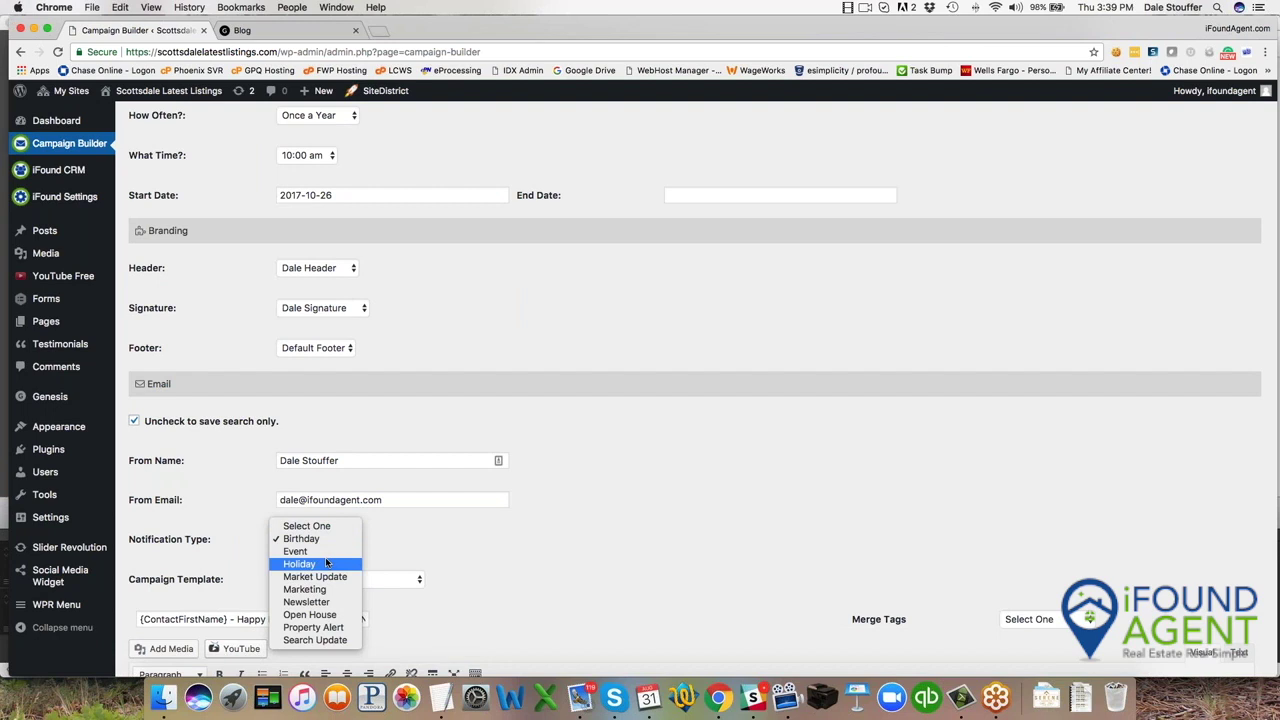
{"action": "left_click", "coordinate": [326, 564]}
{"action": "left_click", "coordinate": [330, 578]}
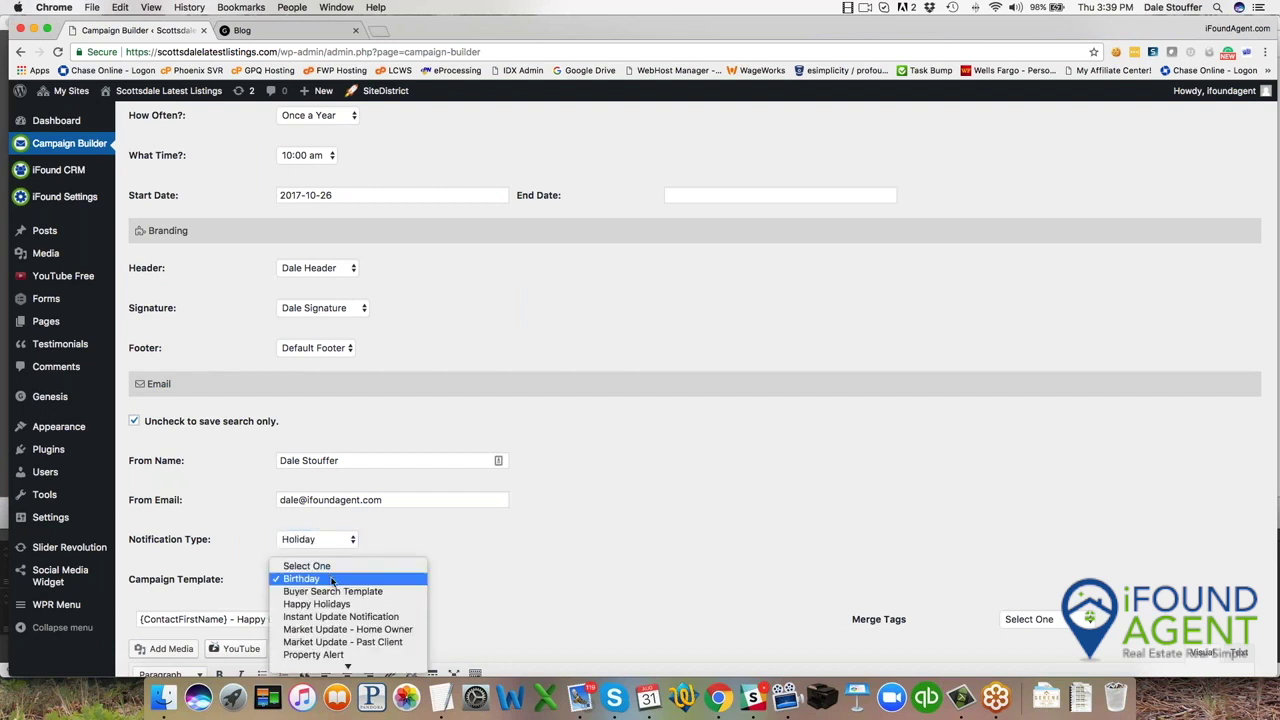
{"action": "left_click", "coordinate": [316, 604]}
Save the Holiday campaign with its Happy Holidays greeting.
{"action": "scroll", "coordinate": [220, 500], "scroll_direction": "down", "scroll_amount": 1}
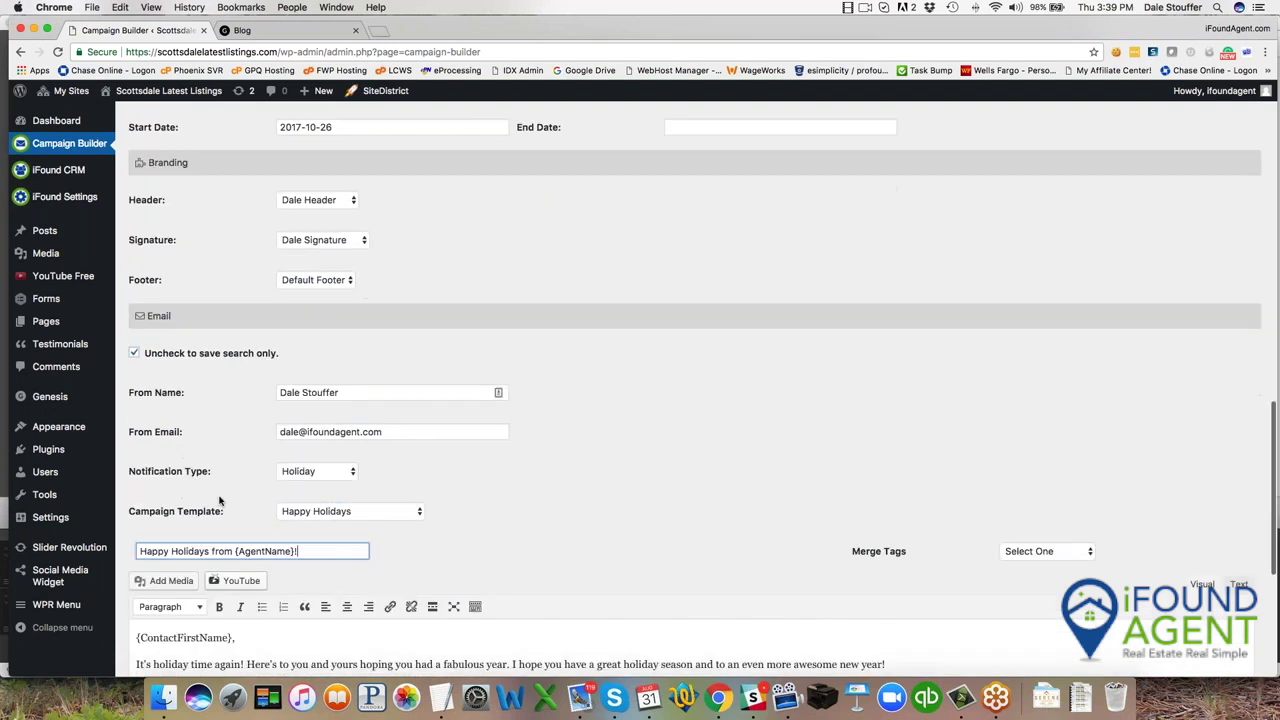
{"action": "scroll", "coordinate": [220, 500], "scroll_direction": "down", "scroll_amount": 1}
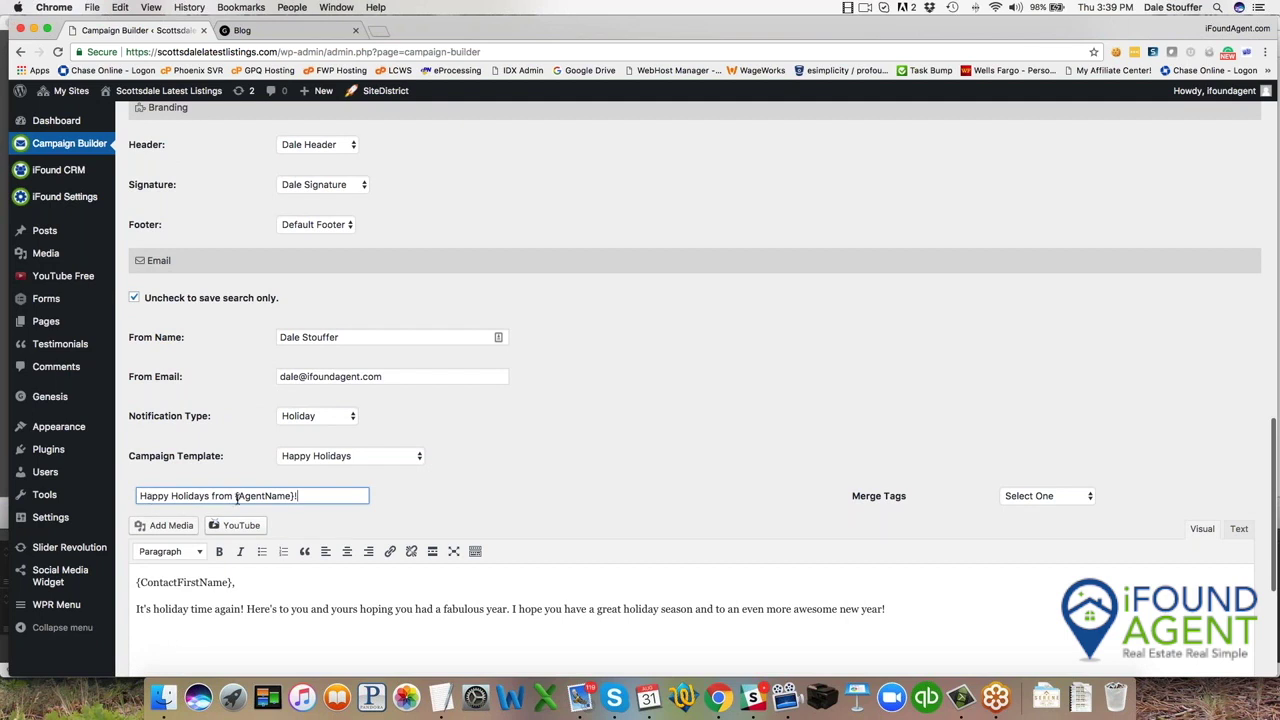
{"action": "scroll", "coordinate": [292, 502], "scroll_direction": "down", "scroll_amount": 2}
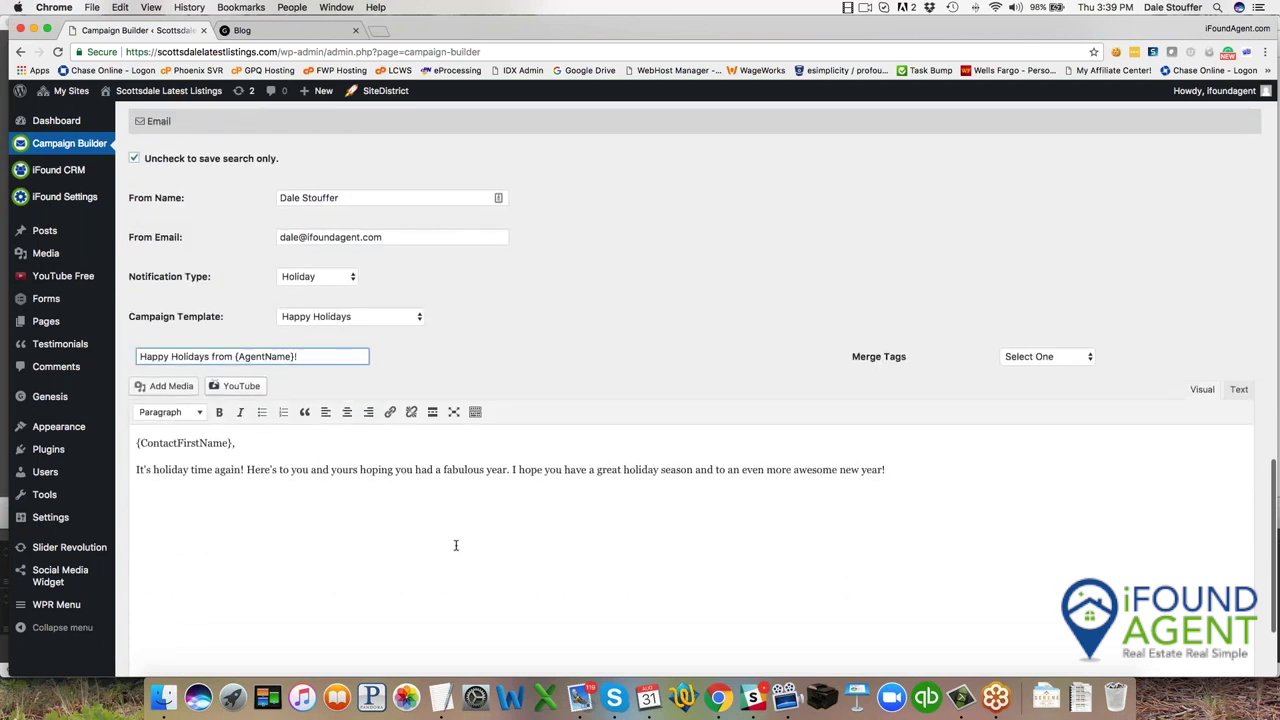
{"action": "scroll", "coordinate": [456, 545], "scroll_direction": "down", "scroll_amount": 2}
{"action": "left_click", "coordinate": [190, 588]}
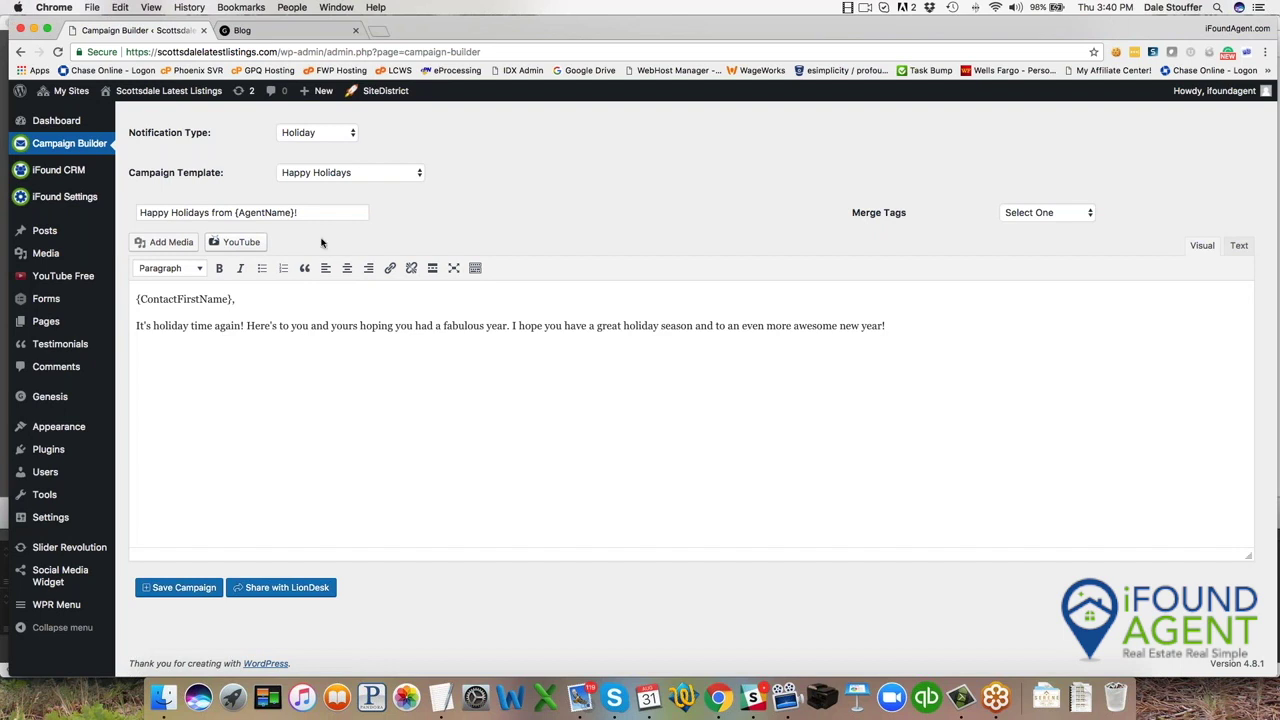
{"action": "mouse_move", "coordinate": [62, 172]}
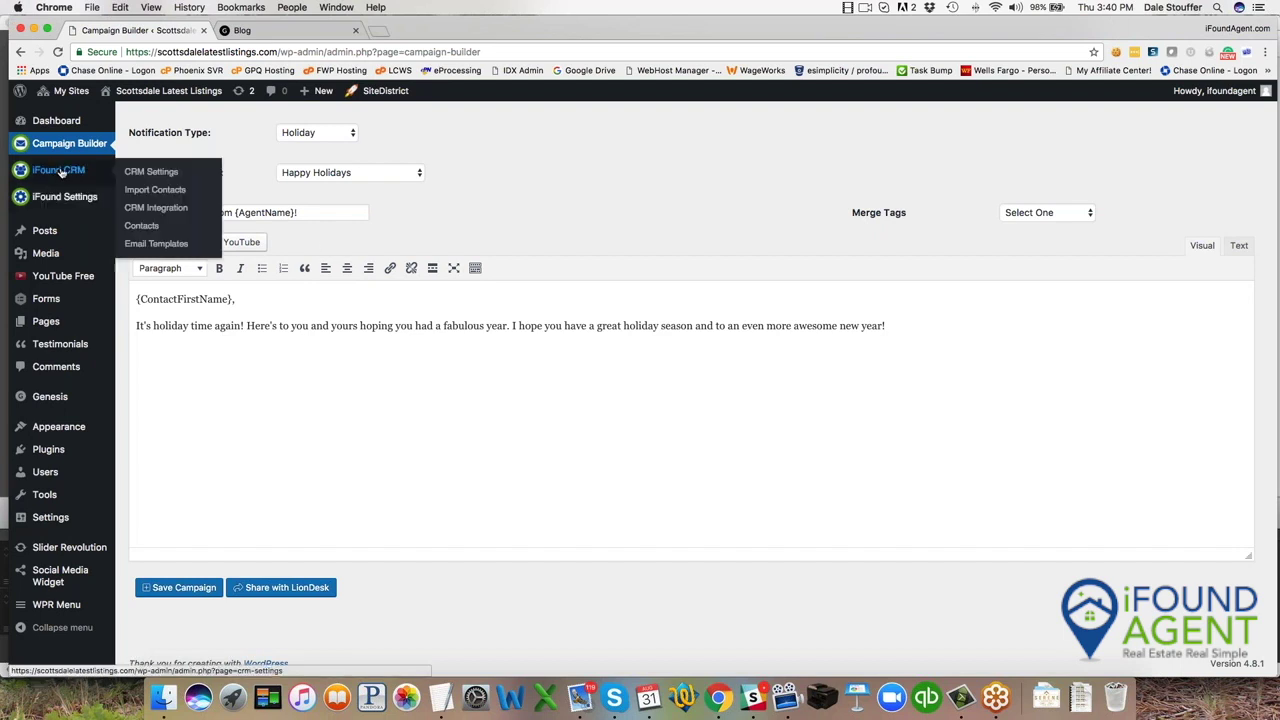
{"action": "left_click", "coordinate": [142, 226]}
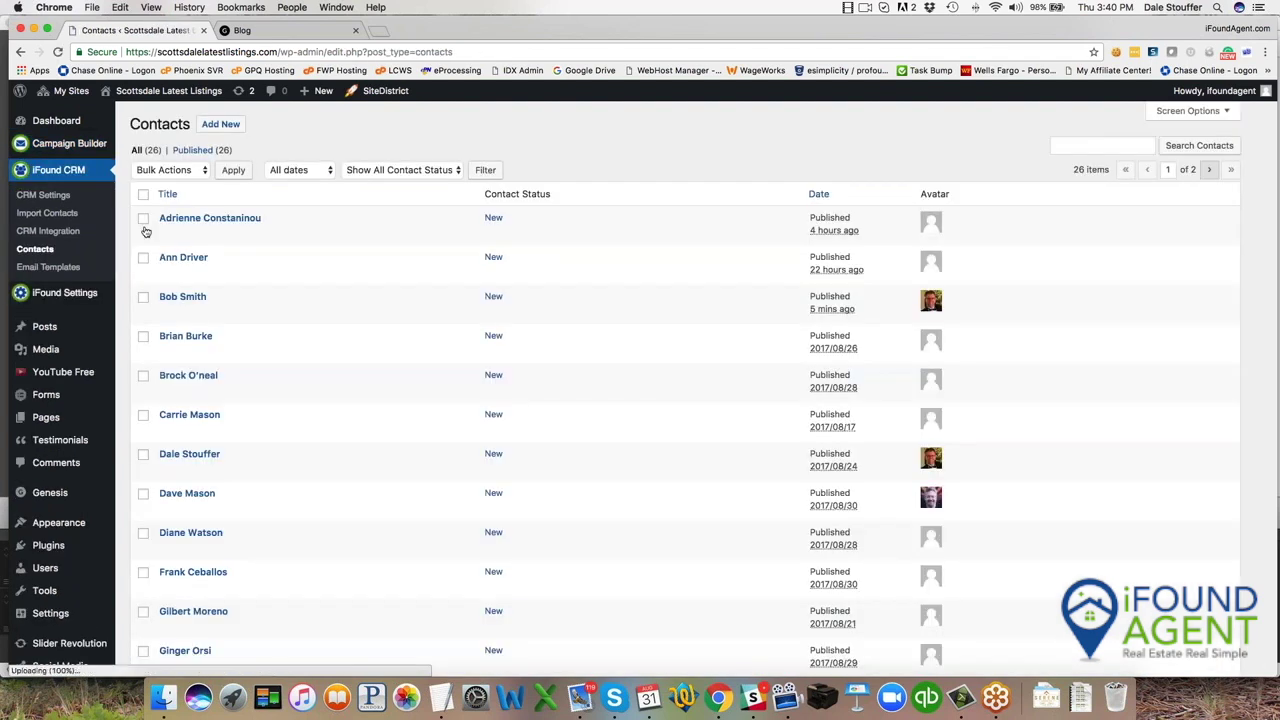
{"action": "left_click", "coordinate": [167, 312]}
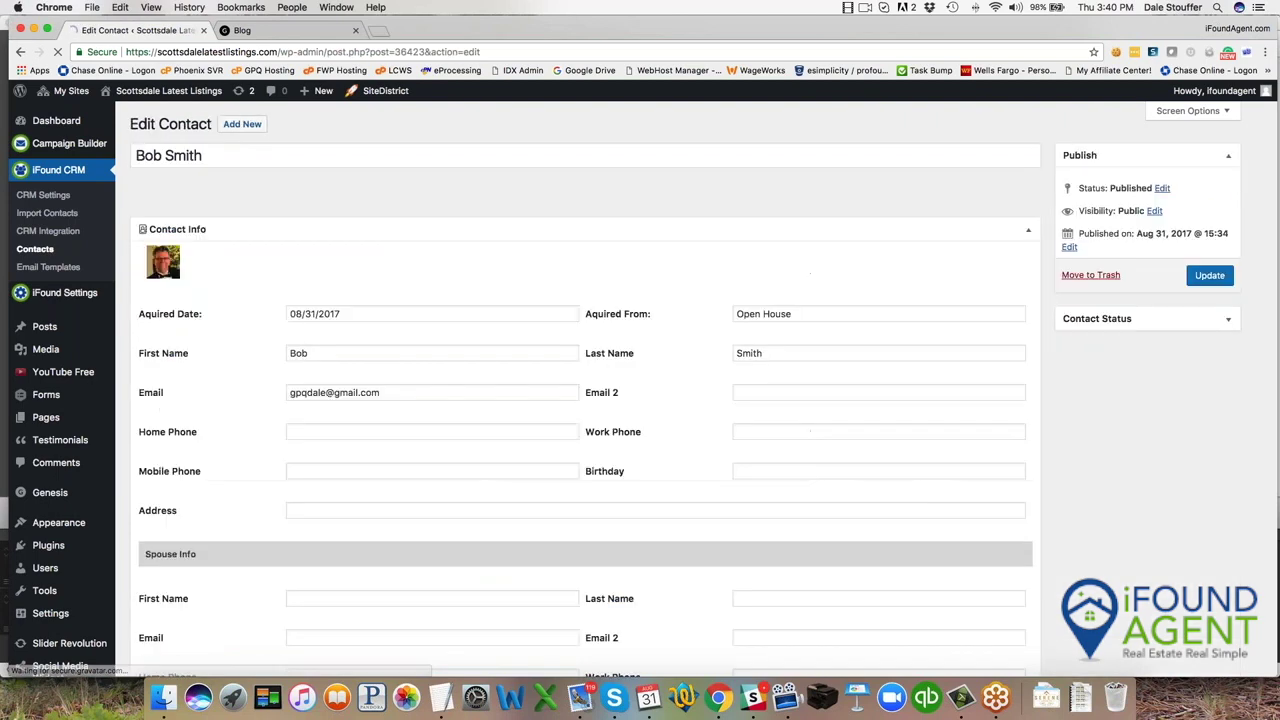
{"action": "scroll", "coordinate": [226, 362], "scroll_direction": "down", "scroll_amount": 5}
{"action": "scroll", "coordinate": [226, 362], "scroll_direction": "down", "scroll_amount": 8}
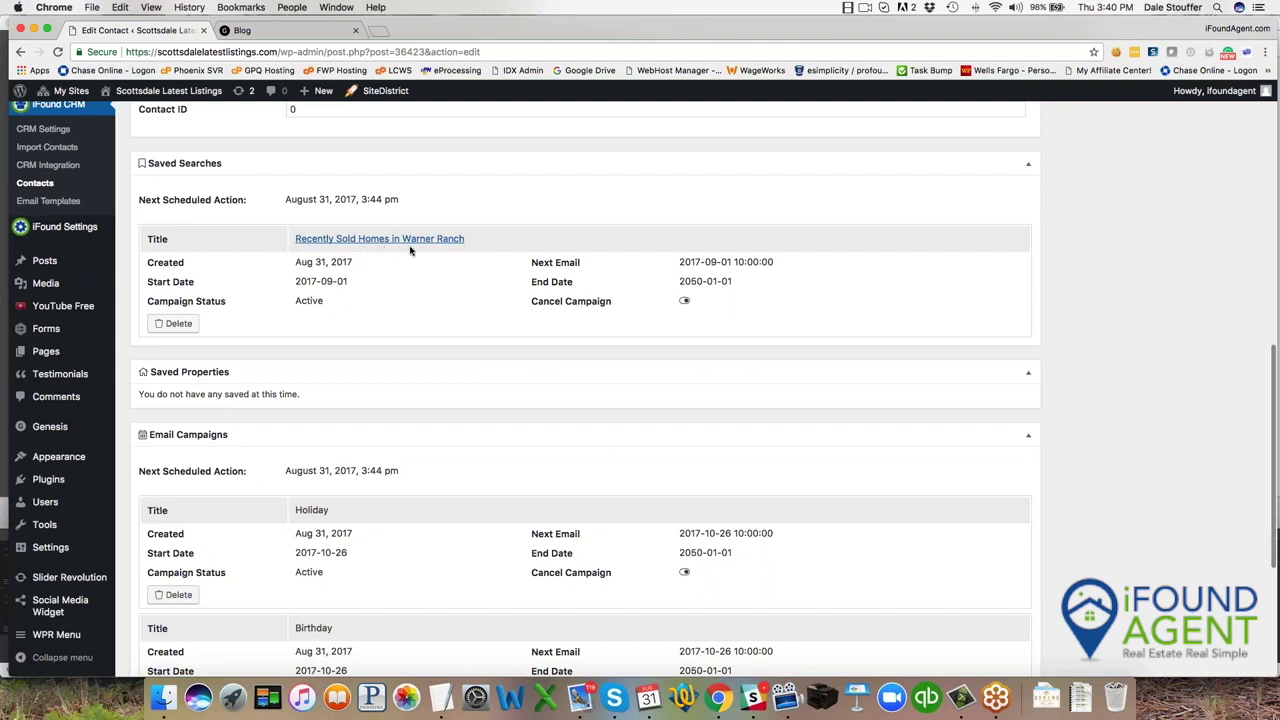
{"action": "scroll", "coordinate": [410, 251], "scroll_direction": "down", "scroll_amount": 4}
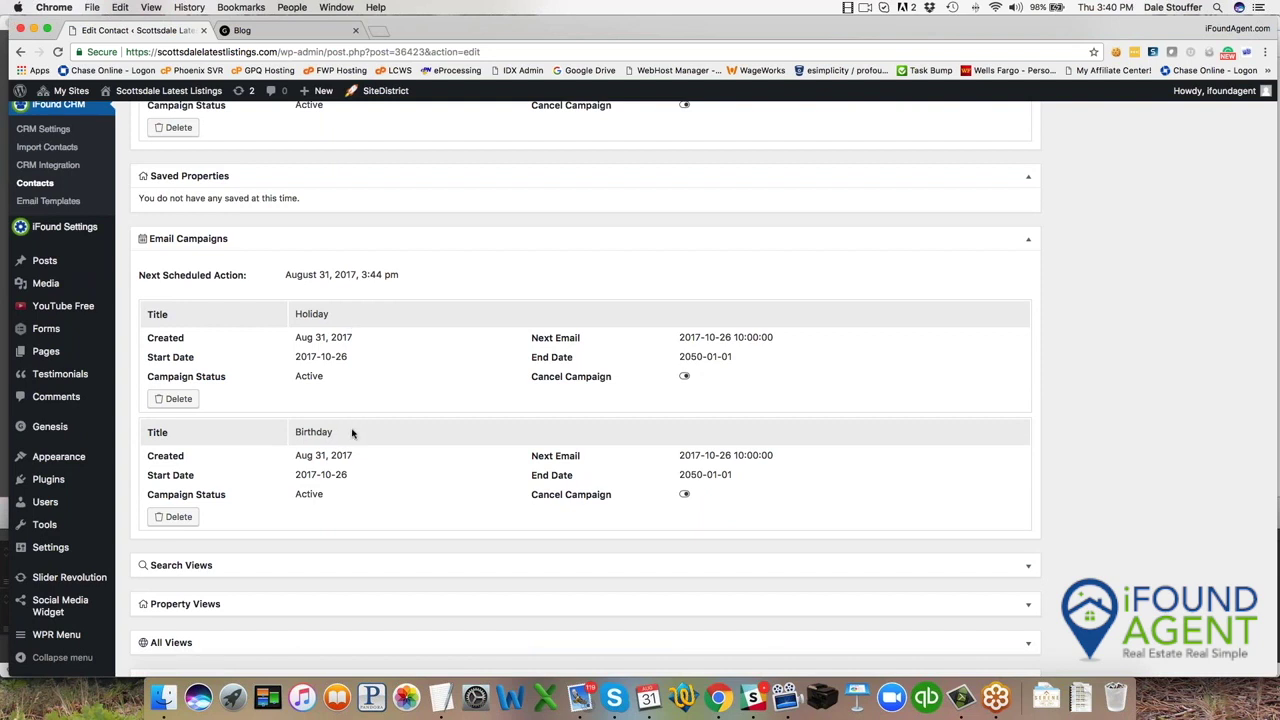
{"action": "scroll", "coordinate": [352, 432], "scroll_direction": "down", "scroll_amount": 2}
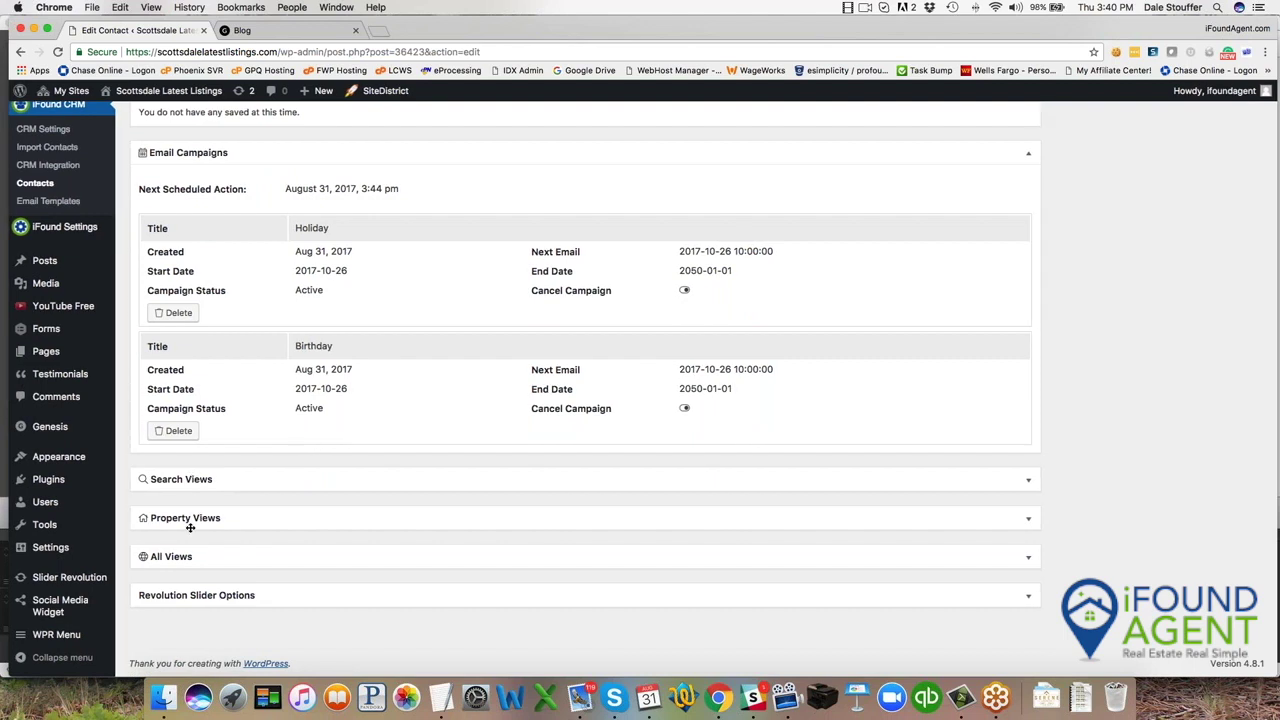
{"action": "scroll", "coordinate": [62, 178], "scroll_direction": "up", "scroll_amount": 3}
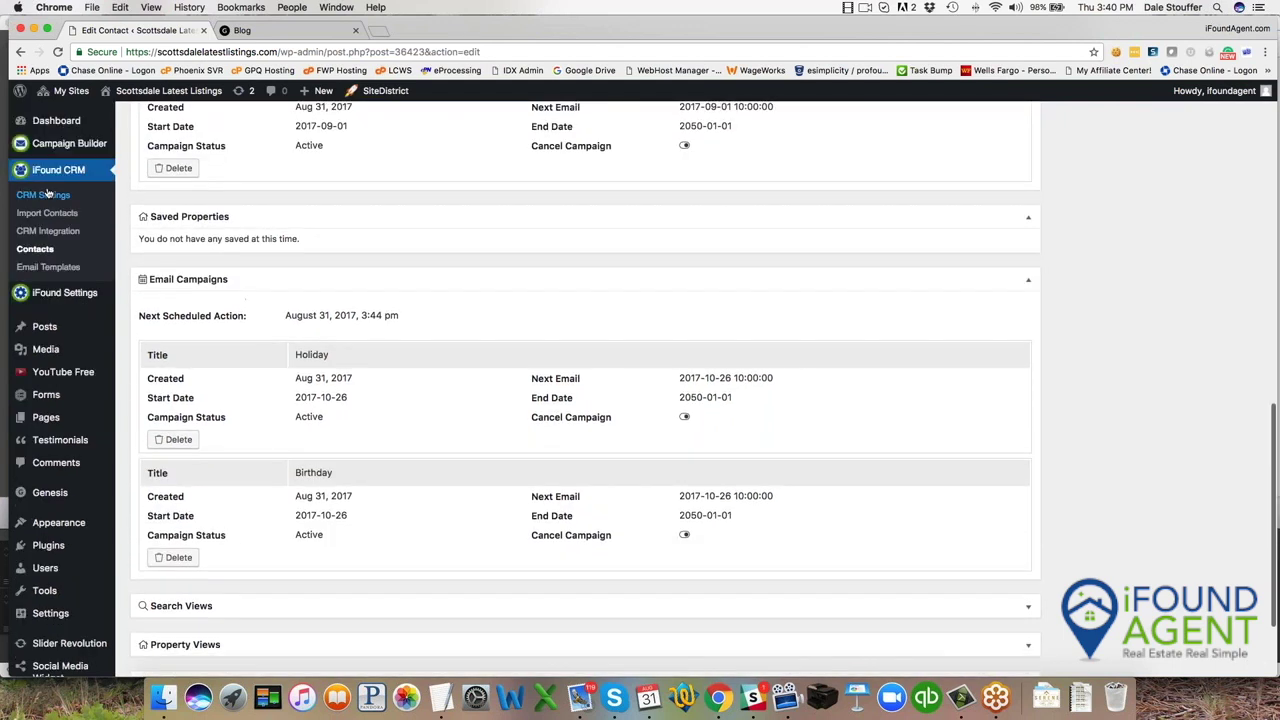
{"action": "scroll", "coordinate": [62, 175], "scroll_direction": "up", "scroll_amount": 1}
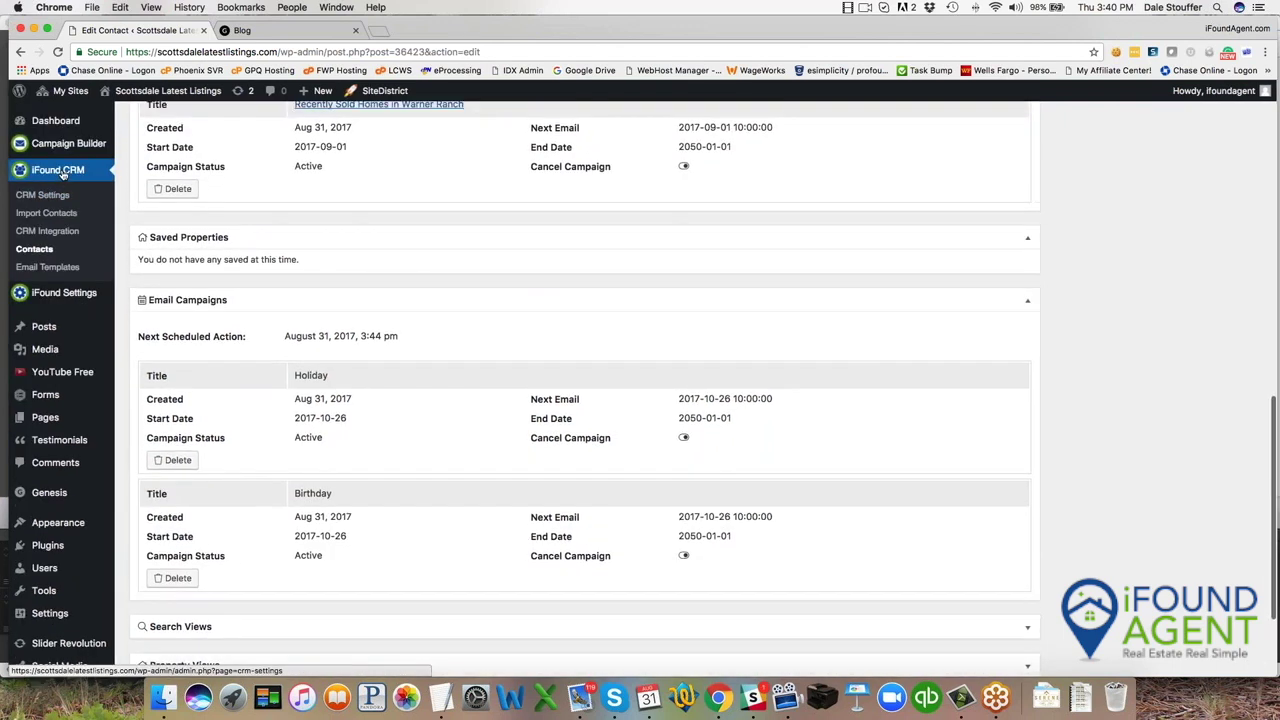
Open a different contact's record from the CRM contacts list.
{"action": "left_click", "coordinate": [33, 248]}
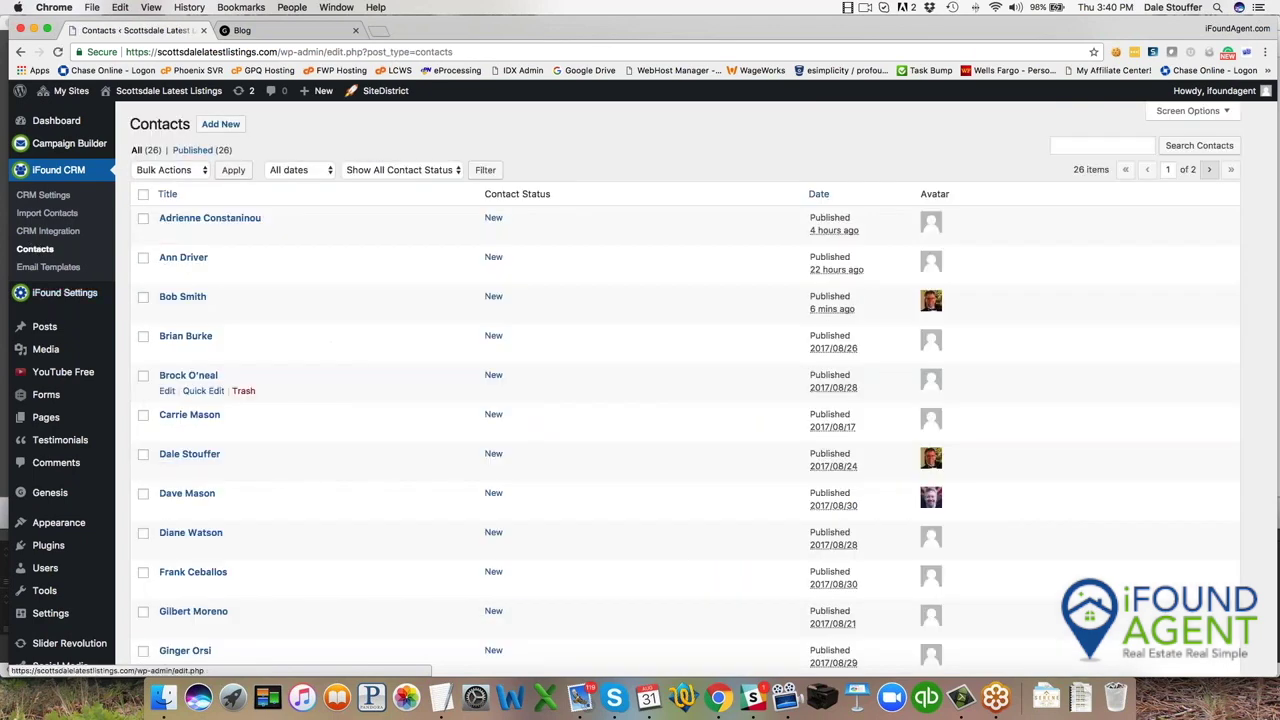
{"action": "mouse_move", "coordinate": [165, 460]}
{"action": "left_click", "coordinate": [166, 471]}
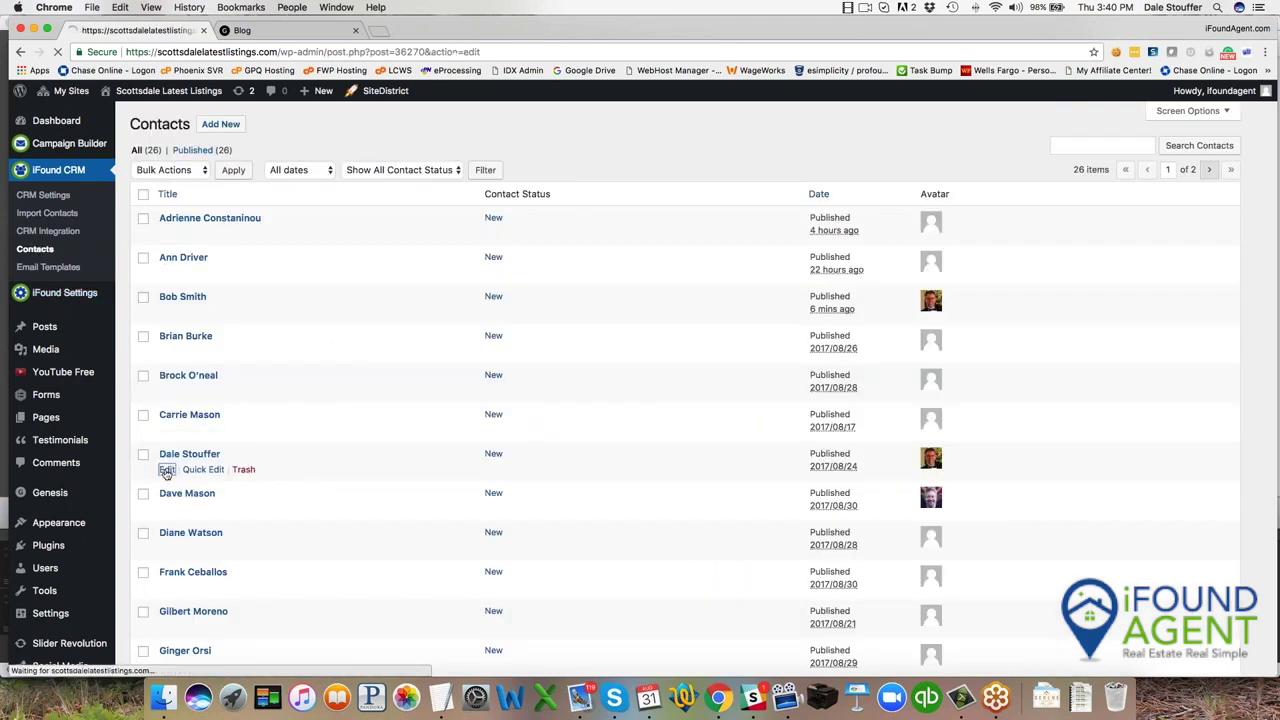
{"action": "scroll", "coordinate": [190, 470], "scroll_direction": "down", "scroll_amount": 1}
{"action": "scroll", "coordinate": [193, 267], "scroll_direction": "down", "scroll_amount": 10}
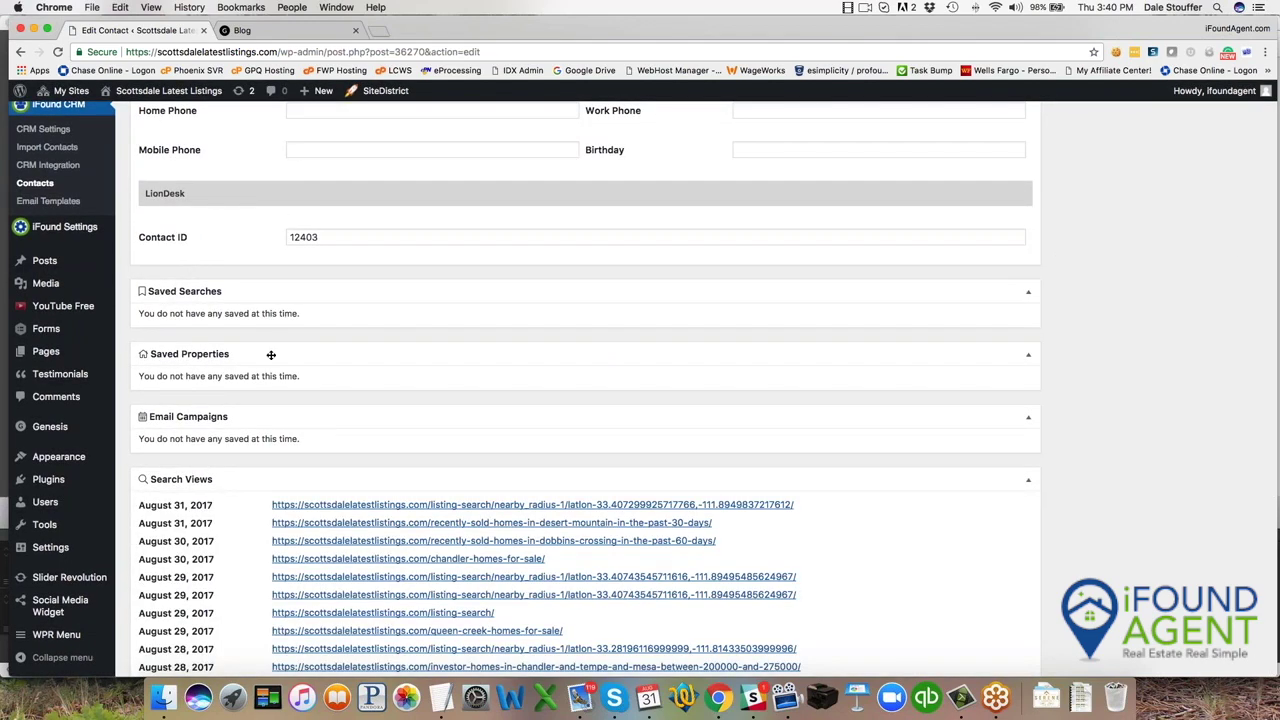
{"action": "scroll", "coordinate": [270, 355], "scroll_direction": "down", "scroll_amount": 3}
{"action": "scroll", "coordinate": [243, 361], "scroll_direction": "down", "scroll_amount": 7}
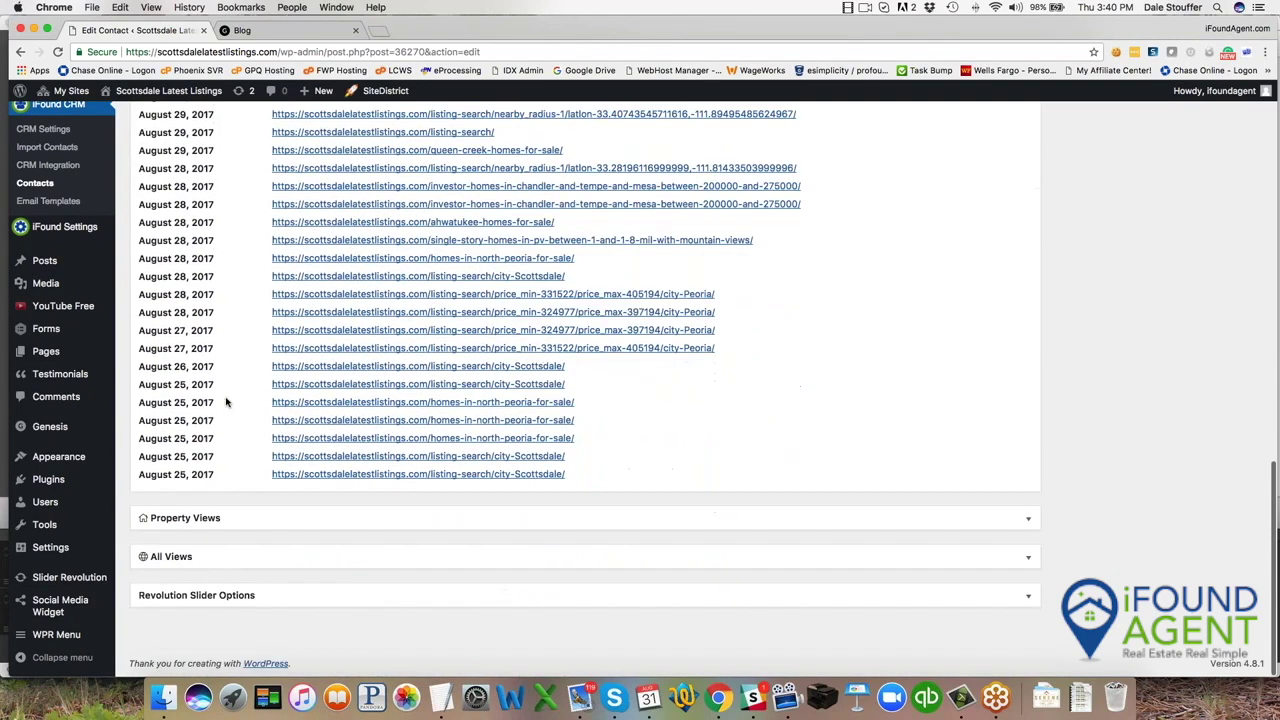
Expand the contact's Property Views and All Views histories, then return to Campaign Builder.
{"action": "left_click", "coordinate": [185, 517]}
{"action": "scroll", "coordinate": [229, 489], "scroll_direction": "down", "scroll_amount": 18}
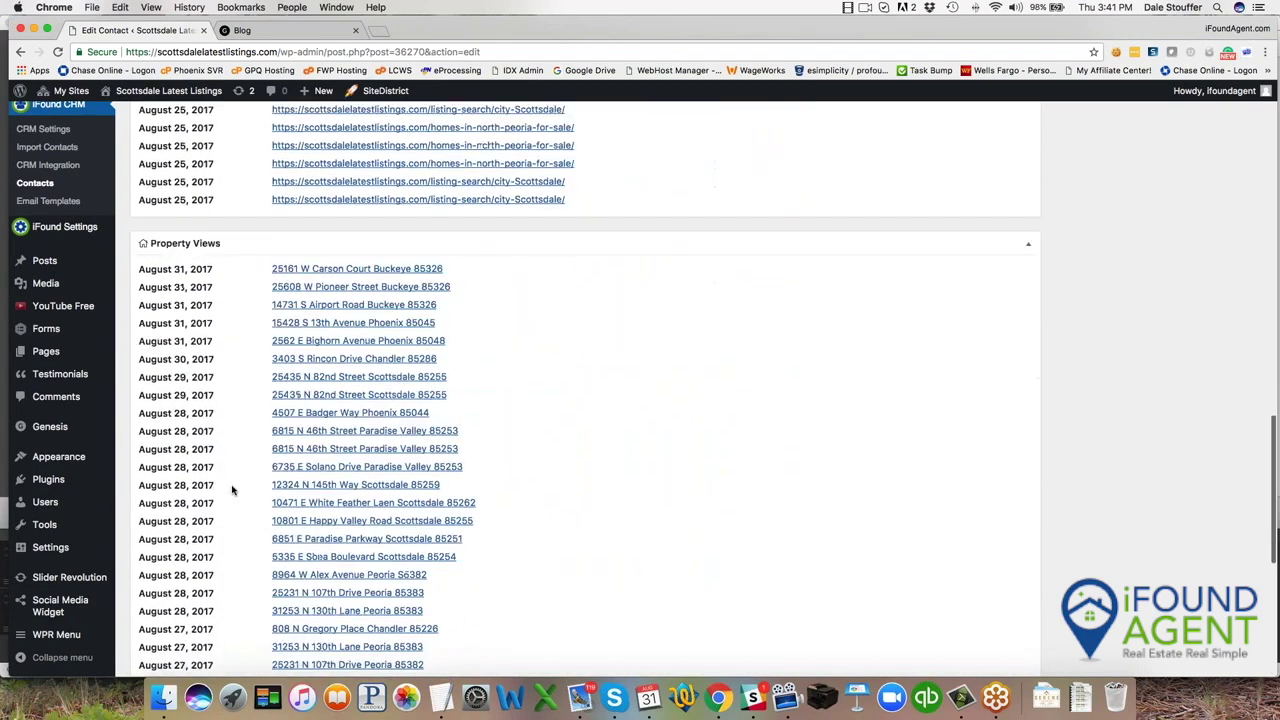
{"action": "left_click", "coordinate": [230, 550]}
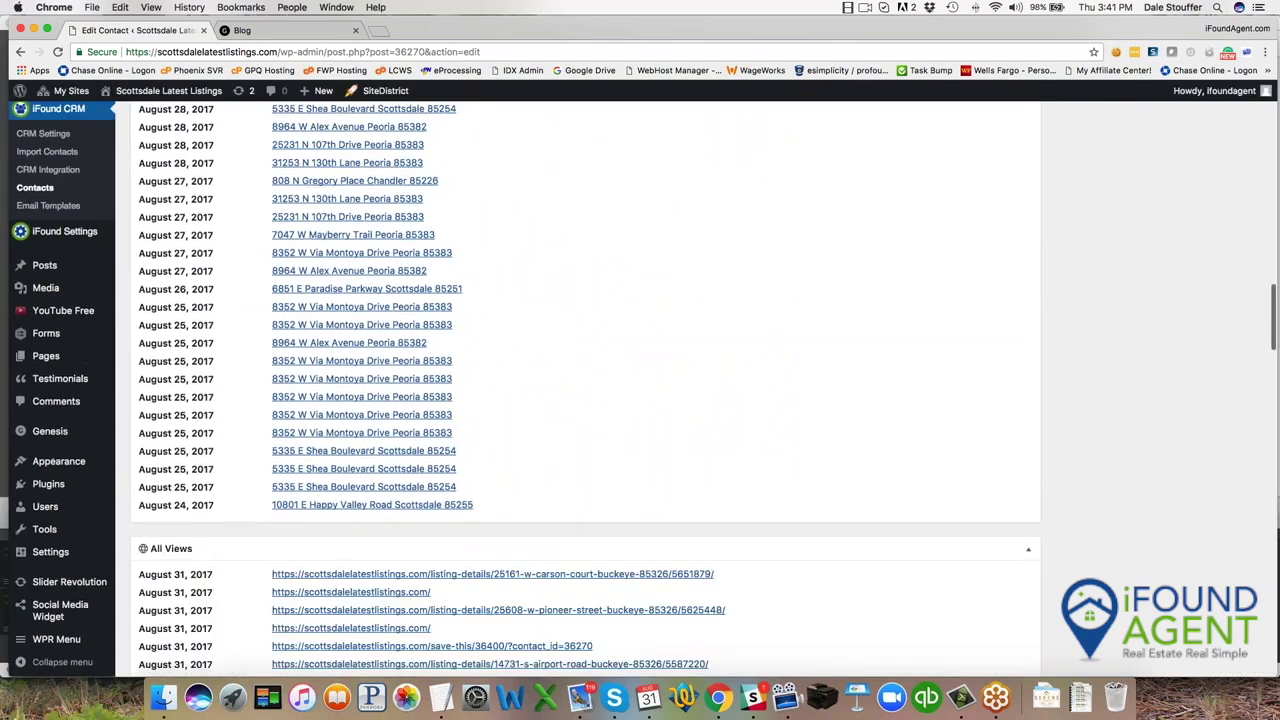
{"action": "scroll", "coordinate": [285, 550], "scroll_direction": "down", "scroll_amount": 5}
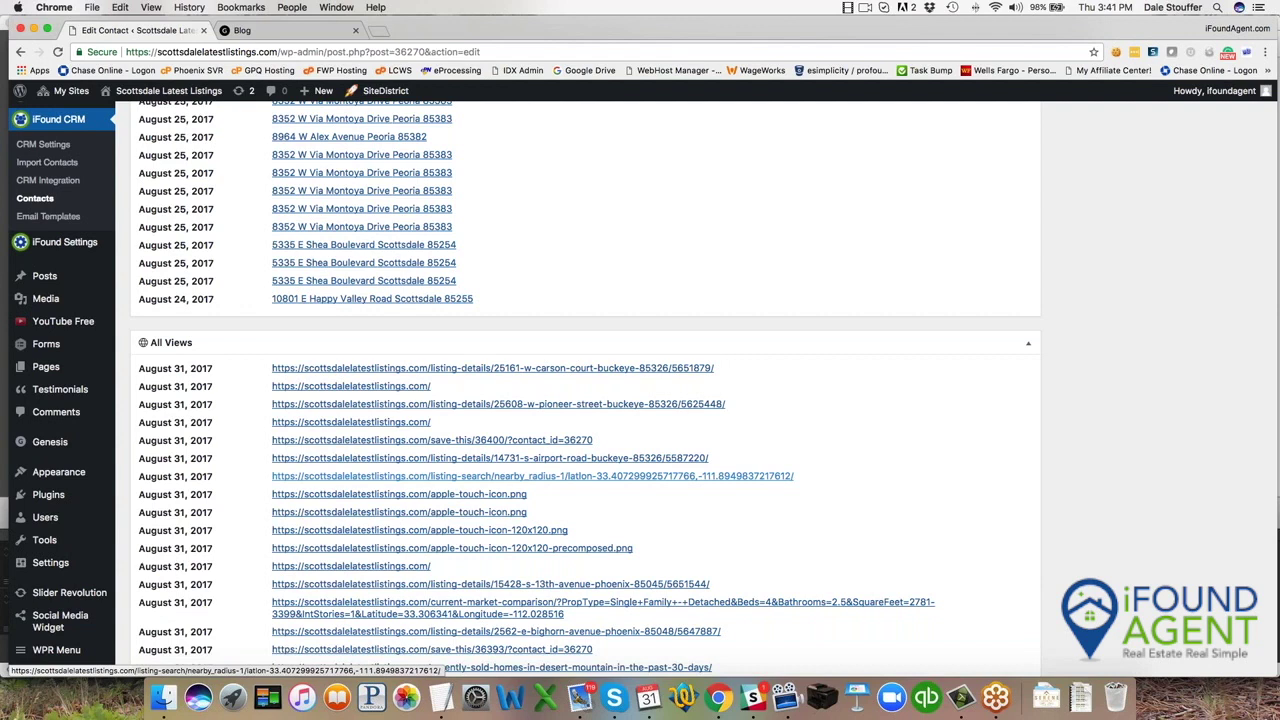
{"action": "scroll", "coordinate": [553, 482], "scroll_direction": "up", "scroll_amount": 15}
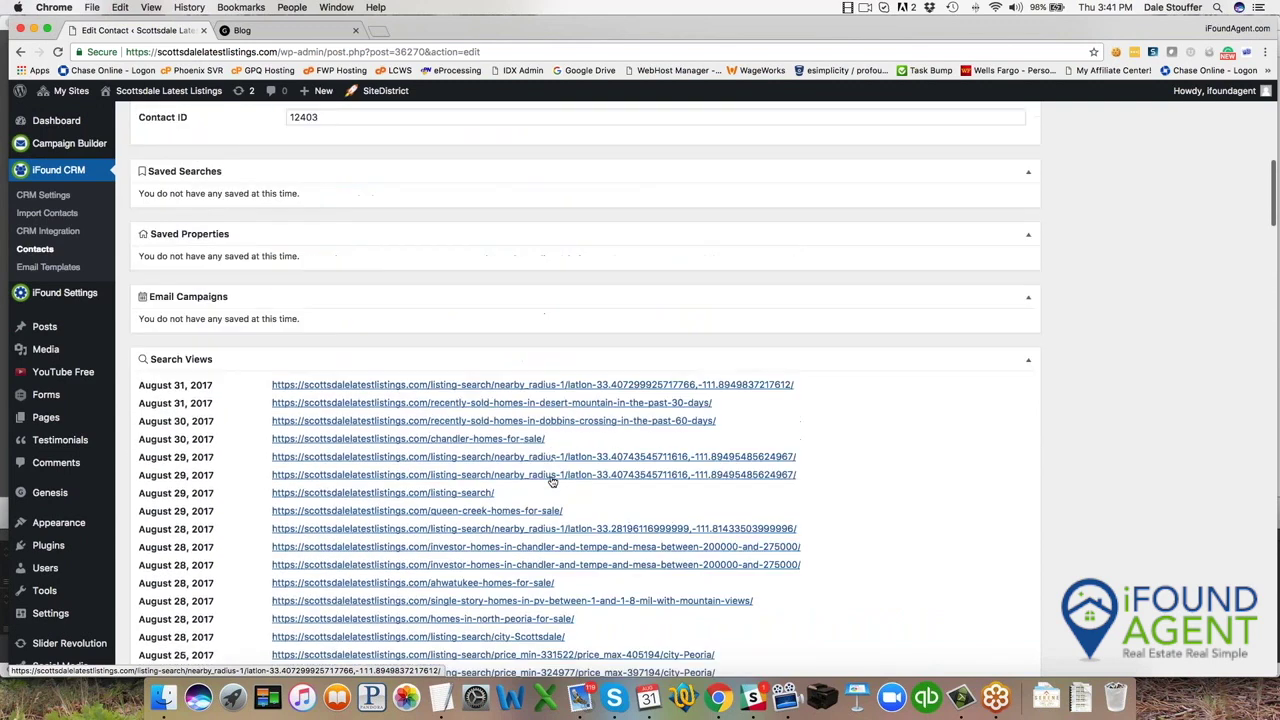
{"action": "scroll", "coordinate": [553, 482], "scroll_direction": "up", "scroll_amount": 5}
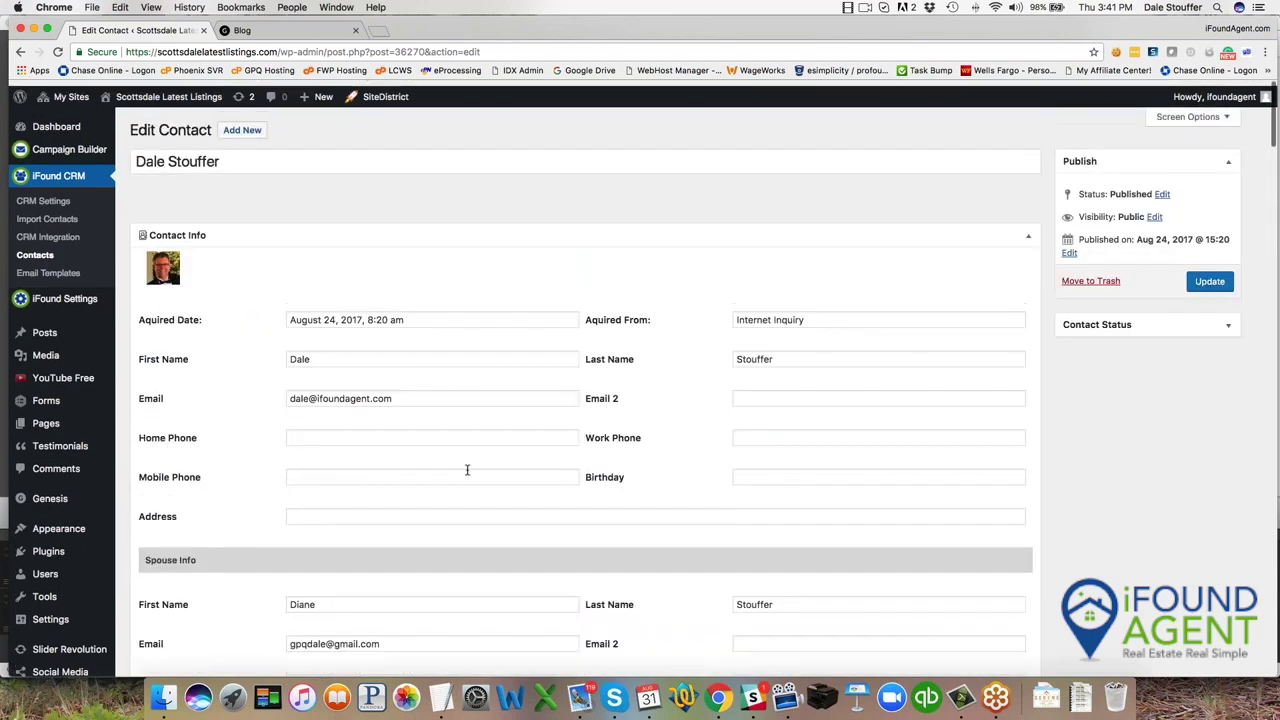
{"action": "left_click", "coordinate": [46, 146]}
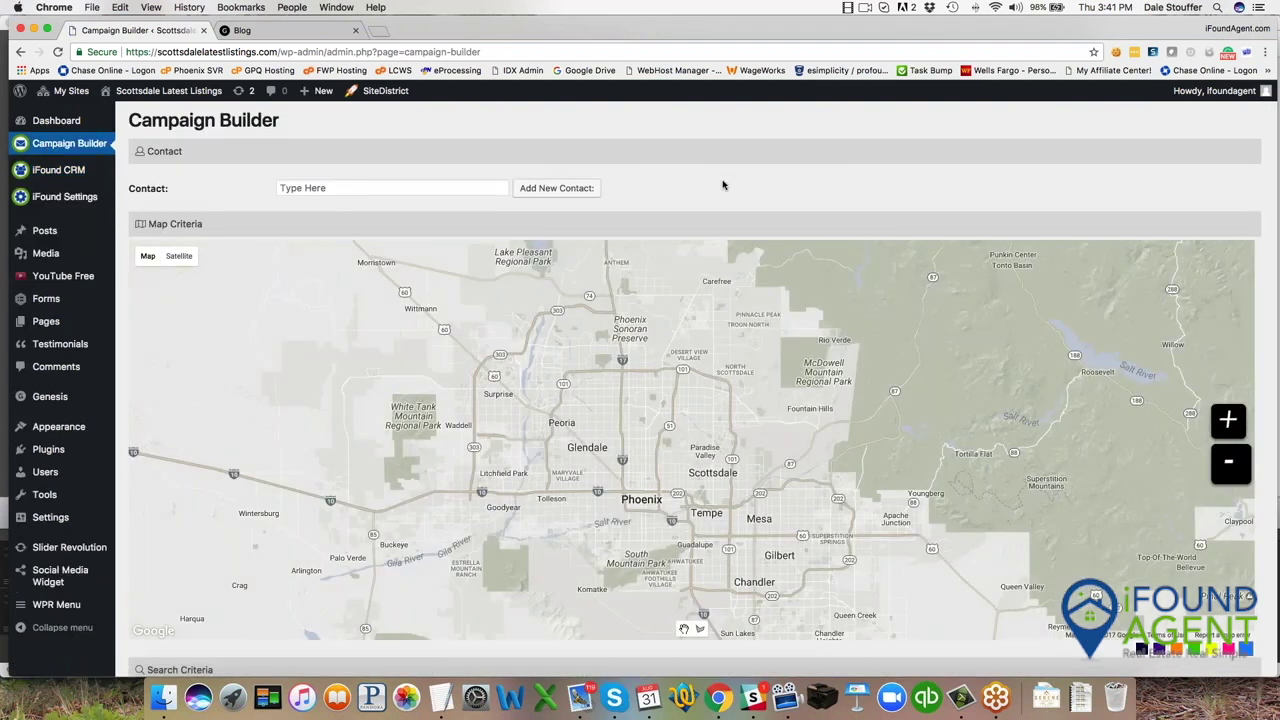
Open Chrome's developer inspector on the Campaign Builder page.
{"action": "right_click", "coordinate": [723, 185]}
{"action": "left_click", "coordinate": [752, 358]}
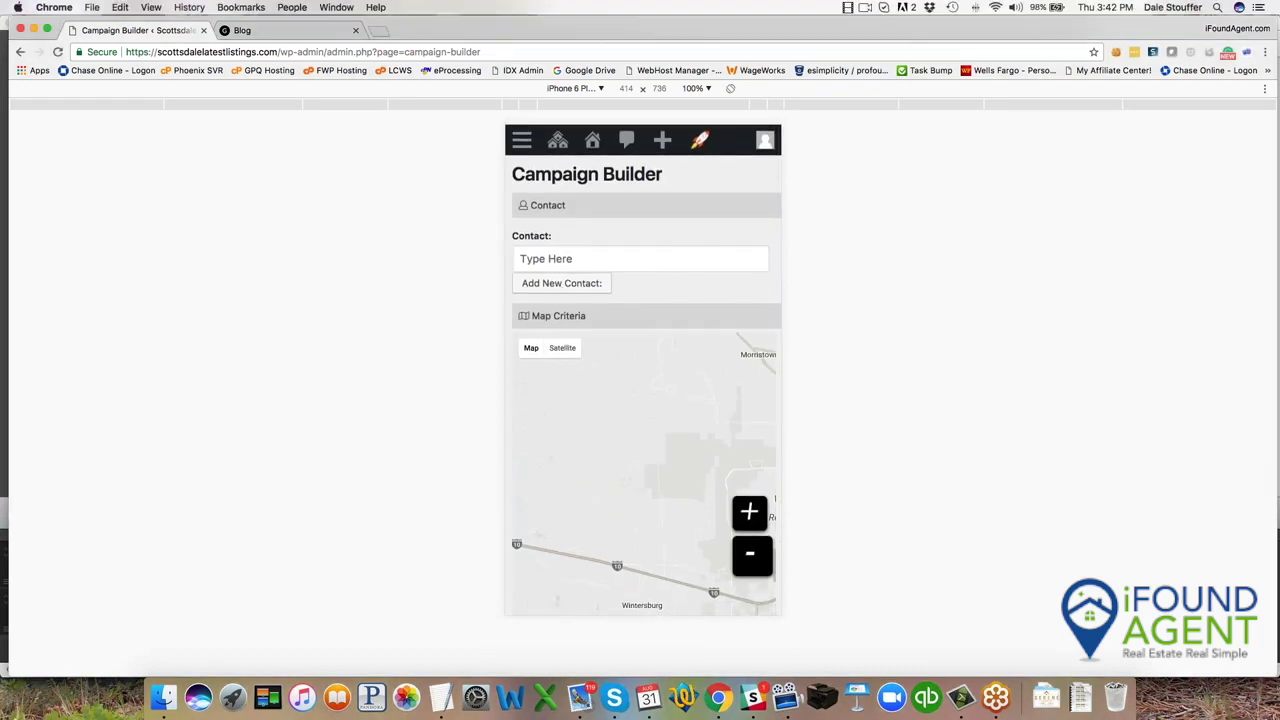
{"action": "left_click", "coordinate": [561, 283]}
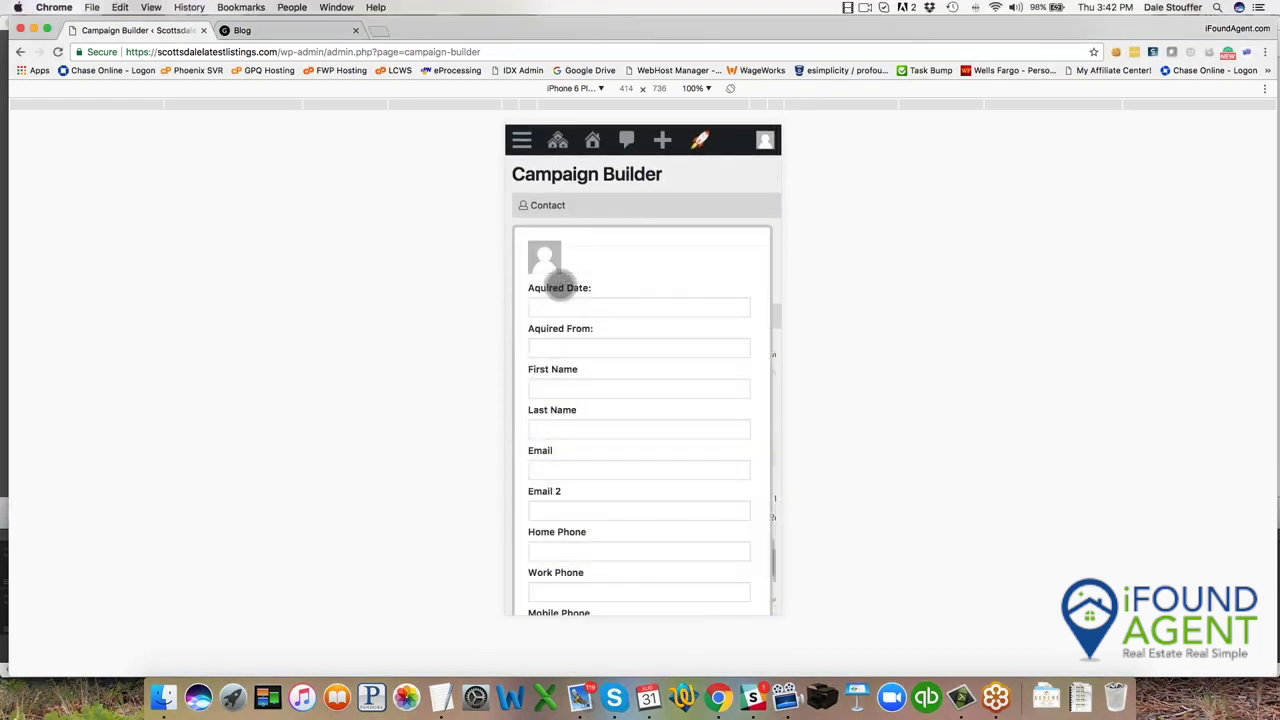
{"action": "scroll", "coordinate": [673, 427], "scroll_direction": "down", "scroll_amount": 3}
{"action": "scroll", "coordinate": [673, 427], "scroll_direction": "down", "scroll_amount": 10}
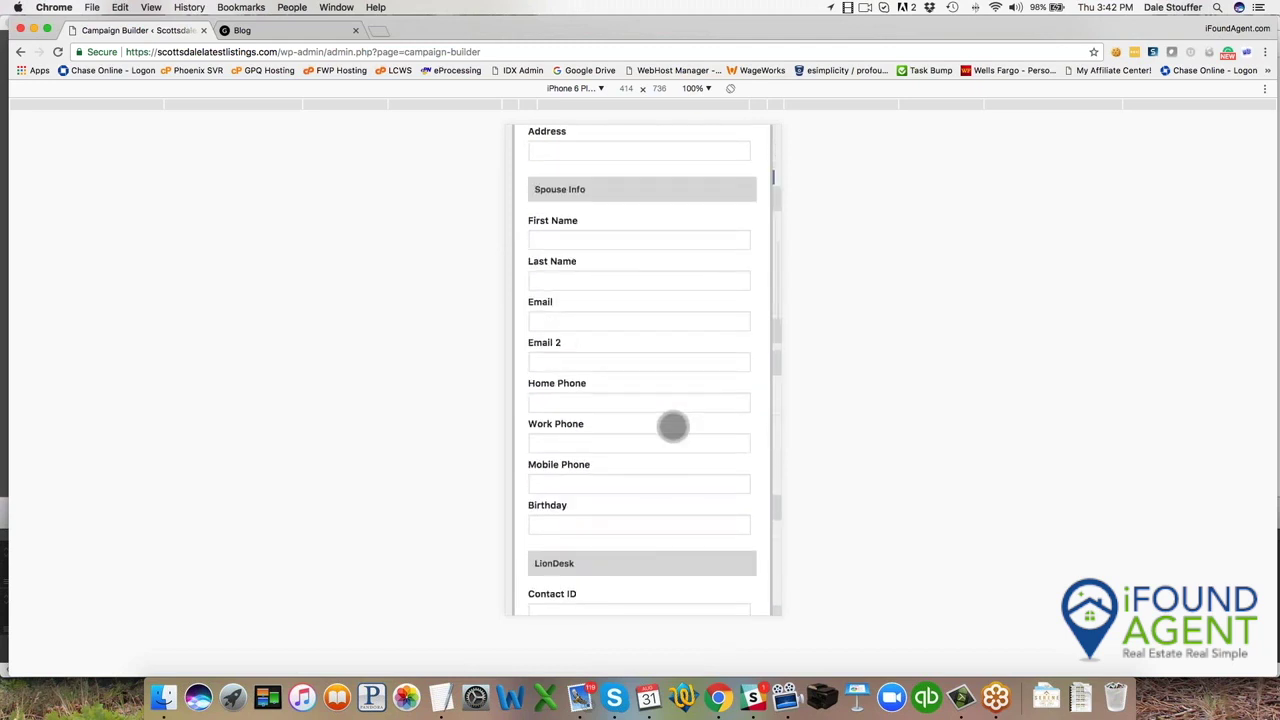
{"action": "scroll", "coordinate": [655, 363], "scroll_direction": "up", "scroll_amount": 12}
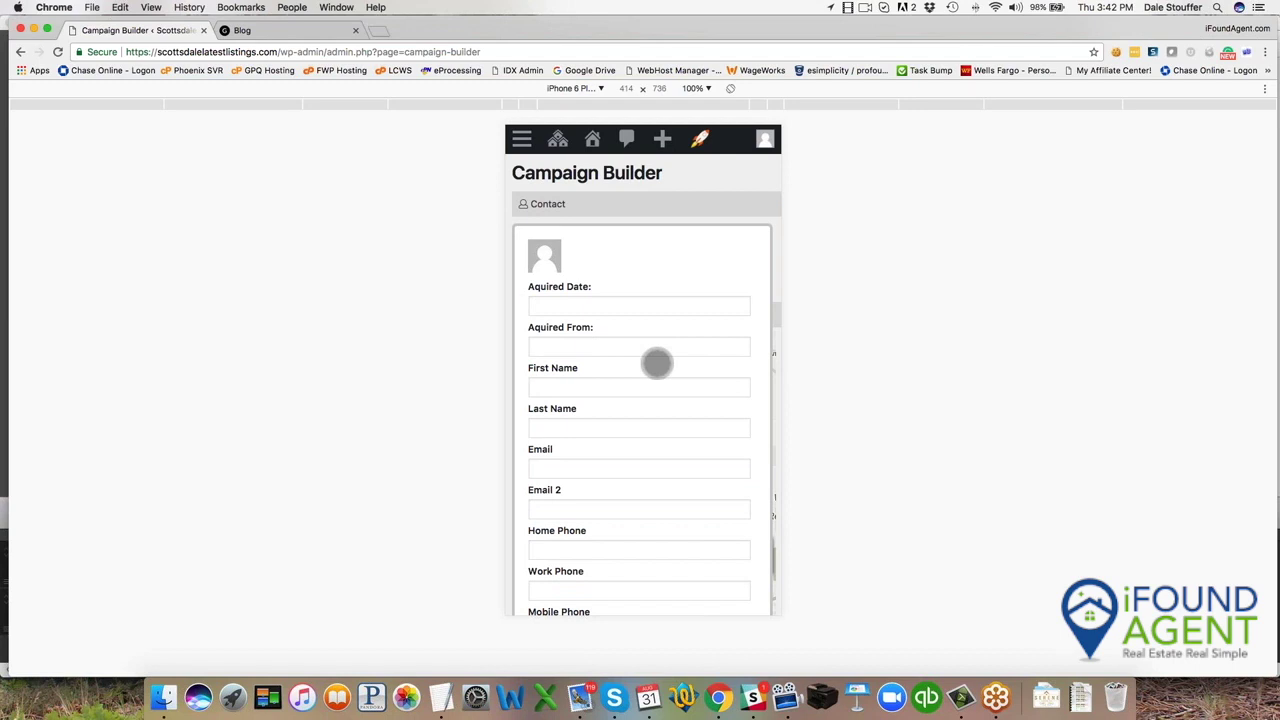
{"action": "scroll", "coordinate": [657, 363], "scroll_direction": "down", "scroll_amount": 10}
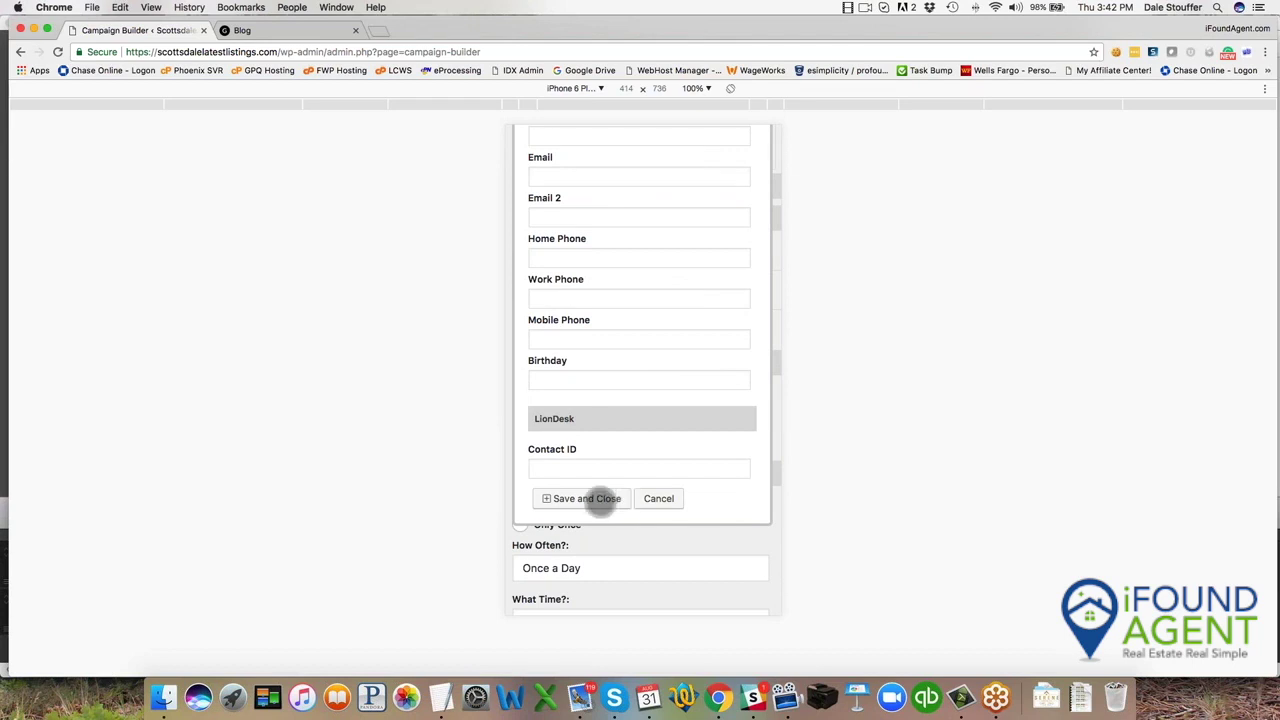
{"action": "left_click", "coordinate": [659, 499]}
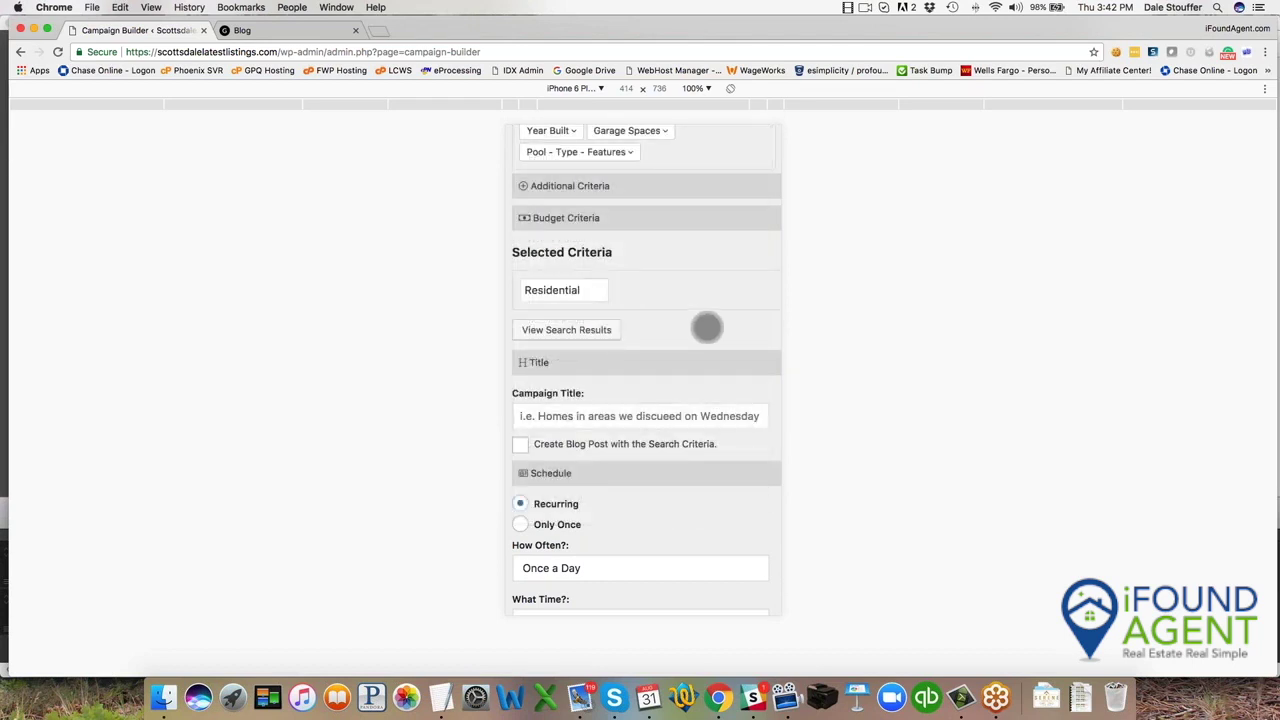
{"action": "scroll", "coordinate": [706, 328], "scroll_direction": "up", "scroll_amount": 10}
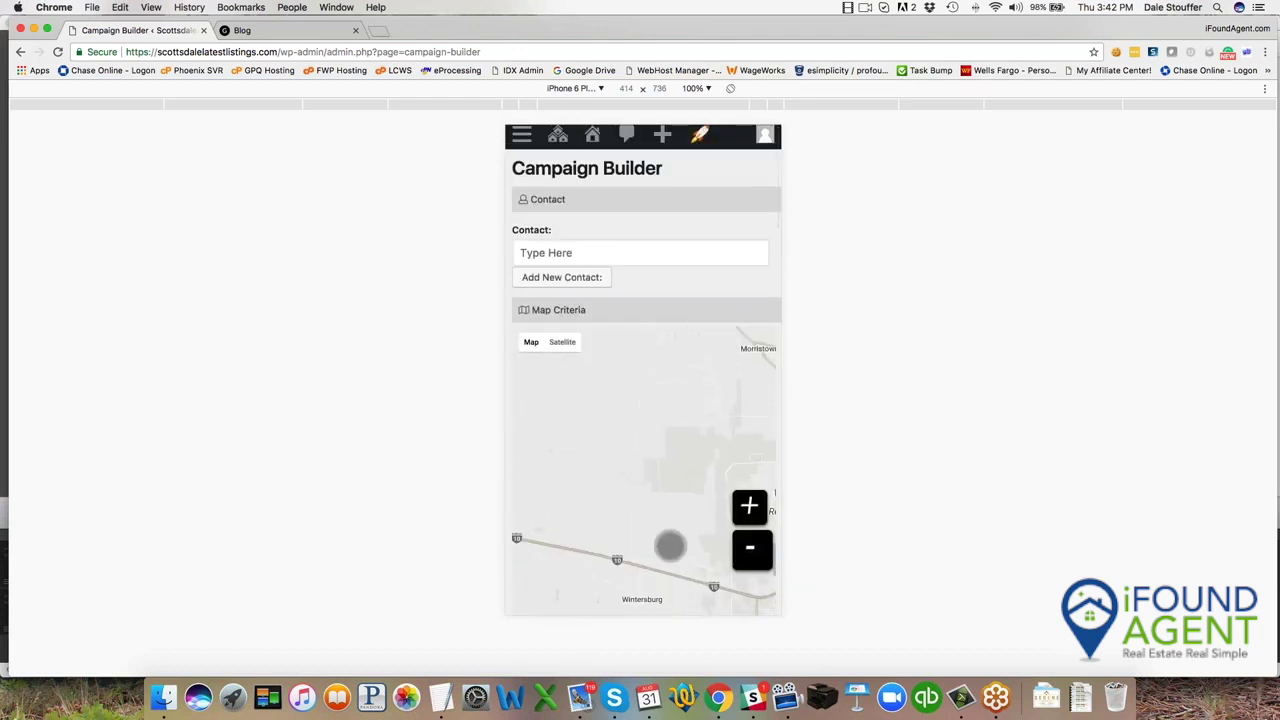
{"action": "scroll", "coordinate": [670, 545], "scroll_direction": "down", "scroll_amount": 10}
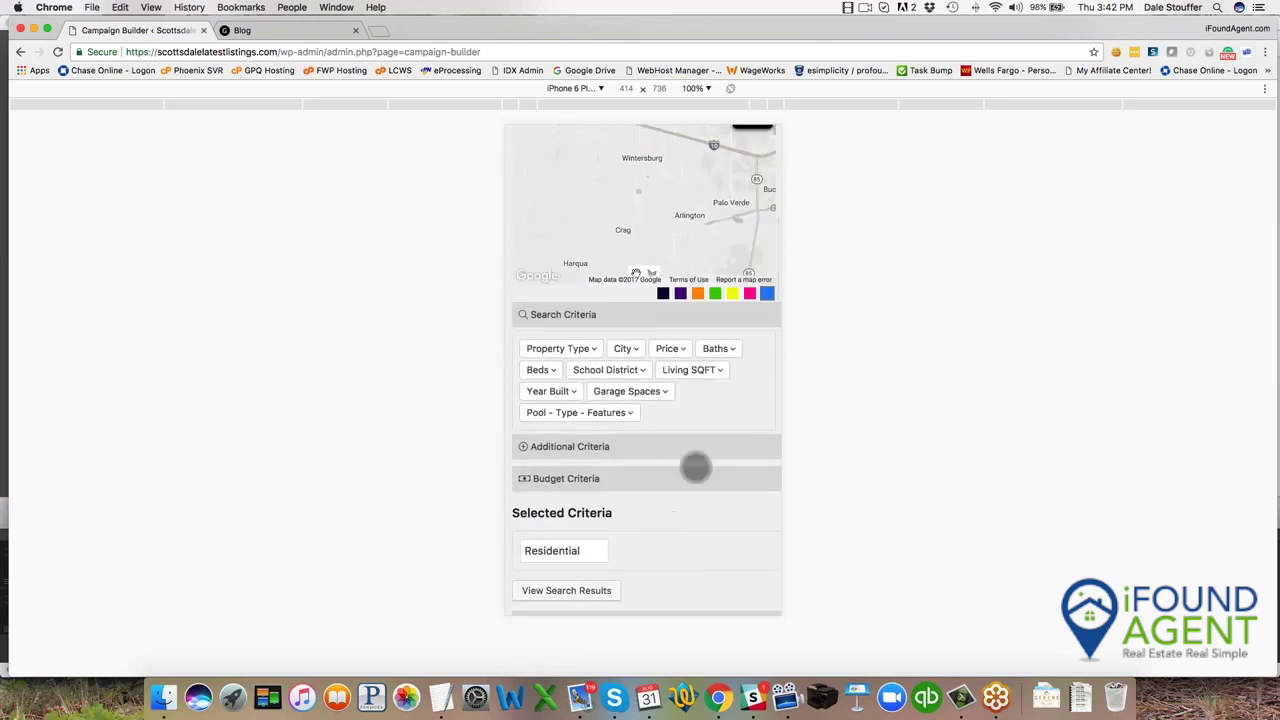
{"action": "scroll", "coordinate": [687, 490], "scroll_direction": "down", "scroll_amount": 8}
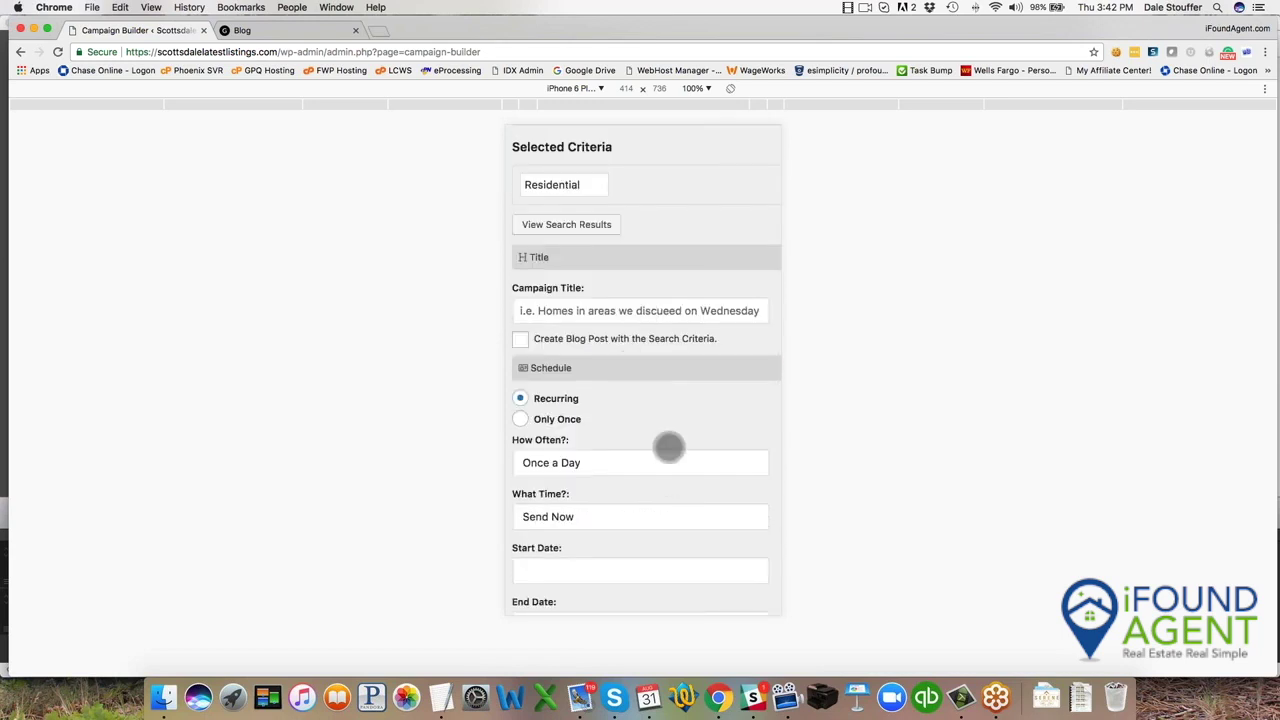
{"action": "scroll", "coordinate": [643, 543], "scroll_direction": "down", "scroll_amount": 10}
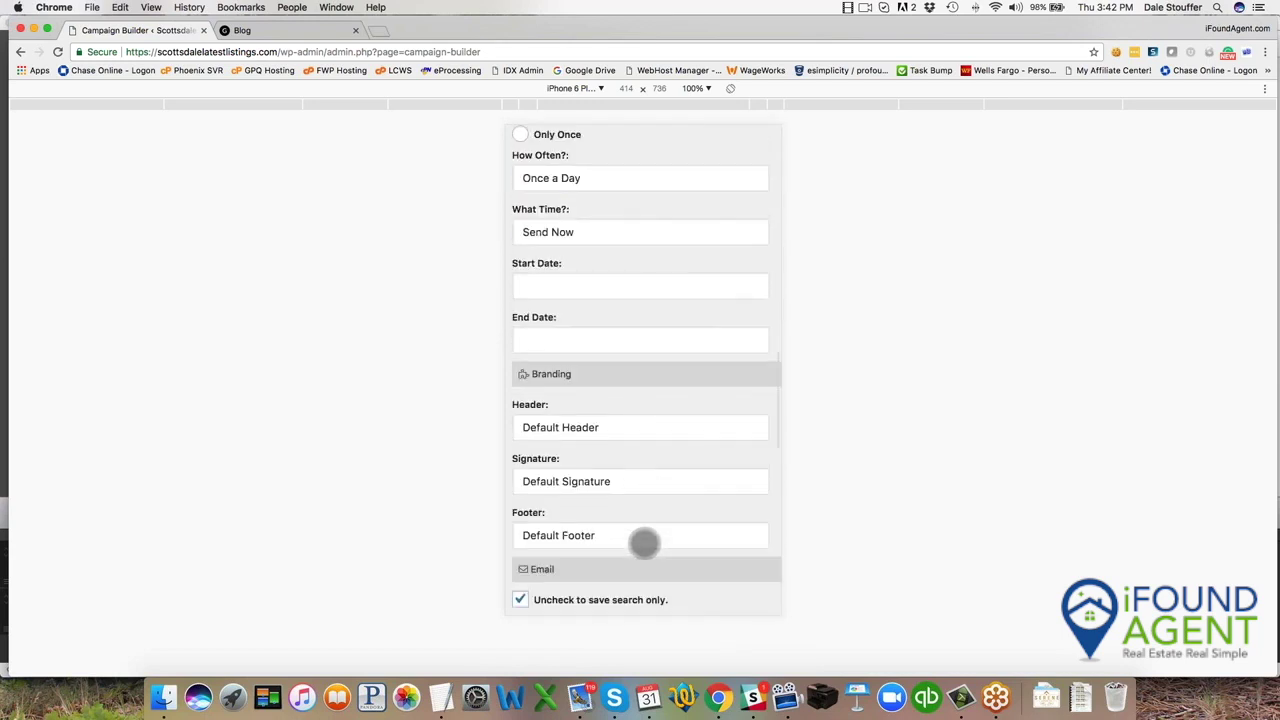
{"action": "scroll", "coordinate": [643, 543], "scroll_direction": "down", "scroll_amount": 12}
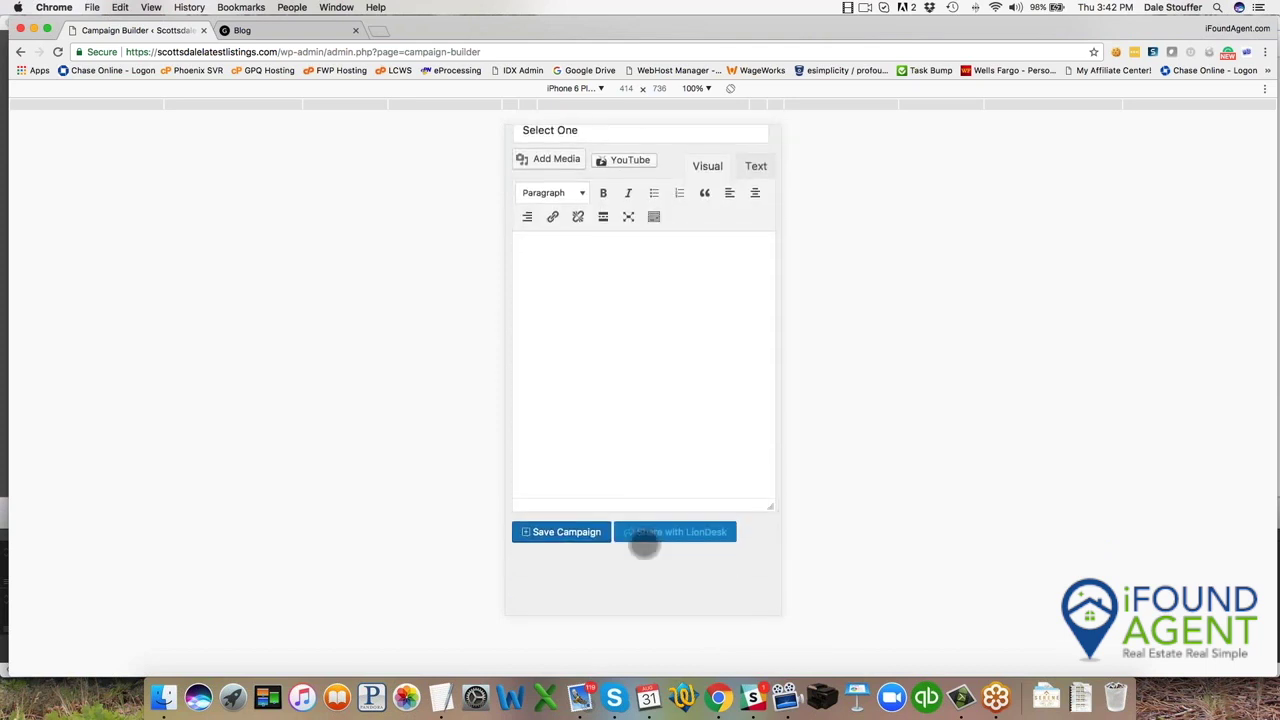
{"action": "scroll", "coordinate": [643, 543], "scroll_direction": "up", "scroll_amount": 20}
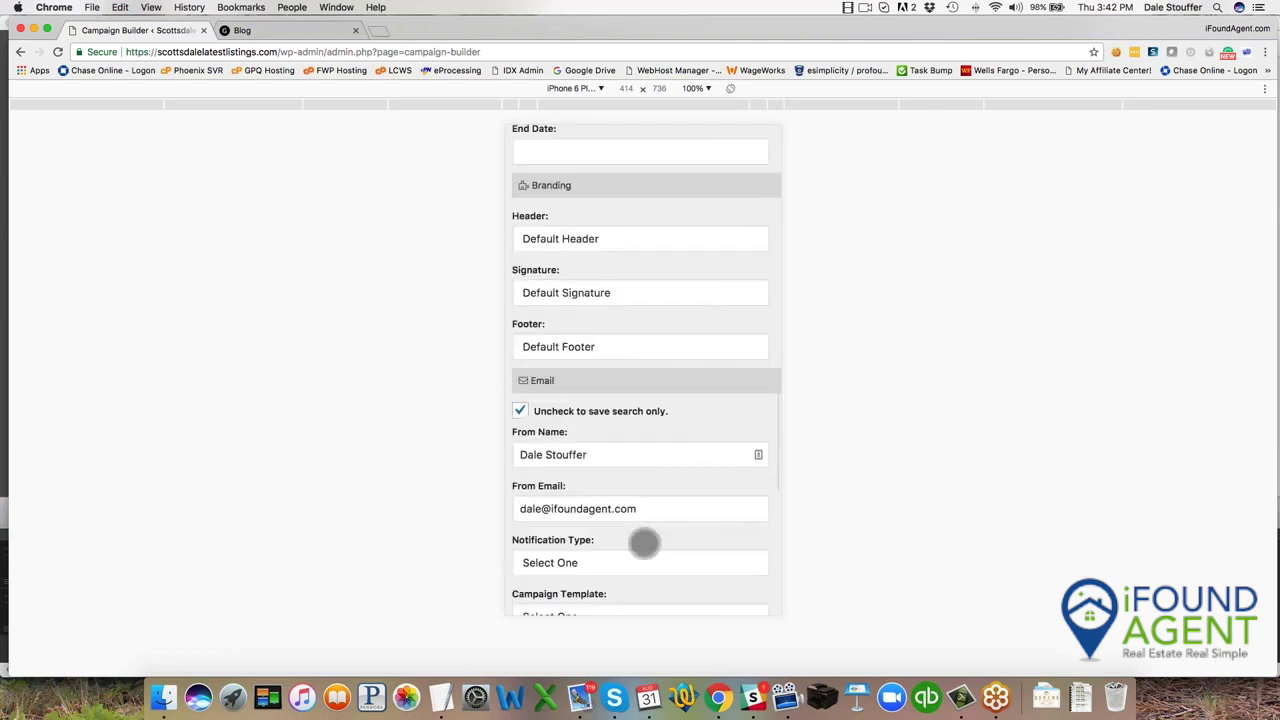
{"action": "scroll", "coordinate": [643, 543], "scroll_direction": "up", "scroll_amount": 6}
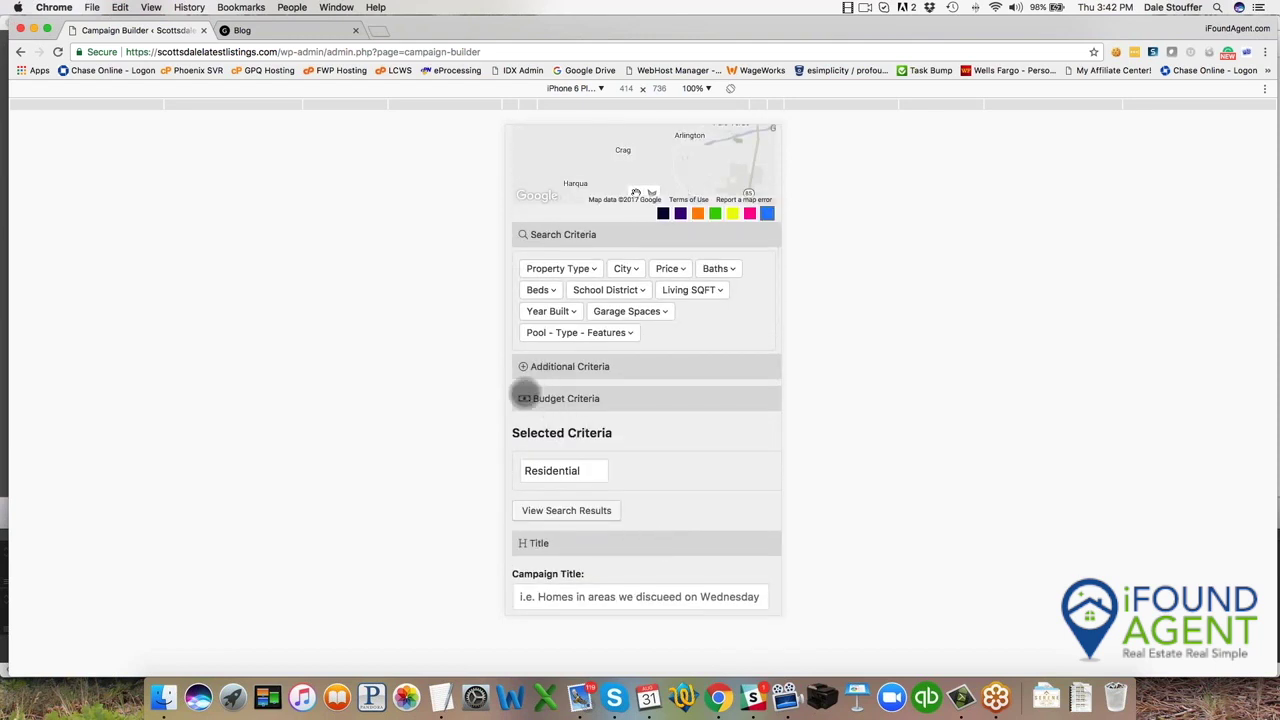
Expand Budget Criteria showing 1100 monthly, 20000 down, 4.5% interest, 30-year term.
{"action": "left_click", "coordinate": [524, 398]}
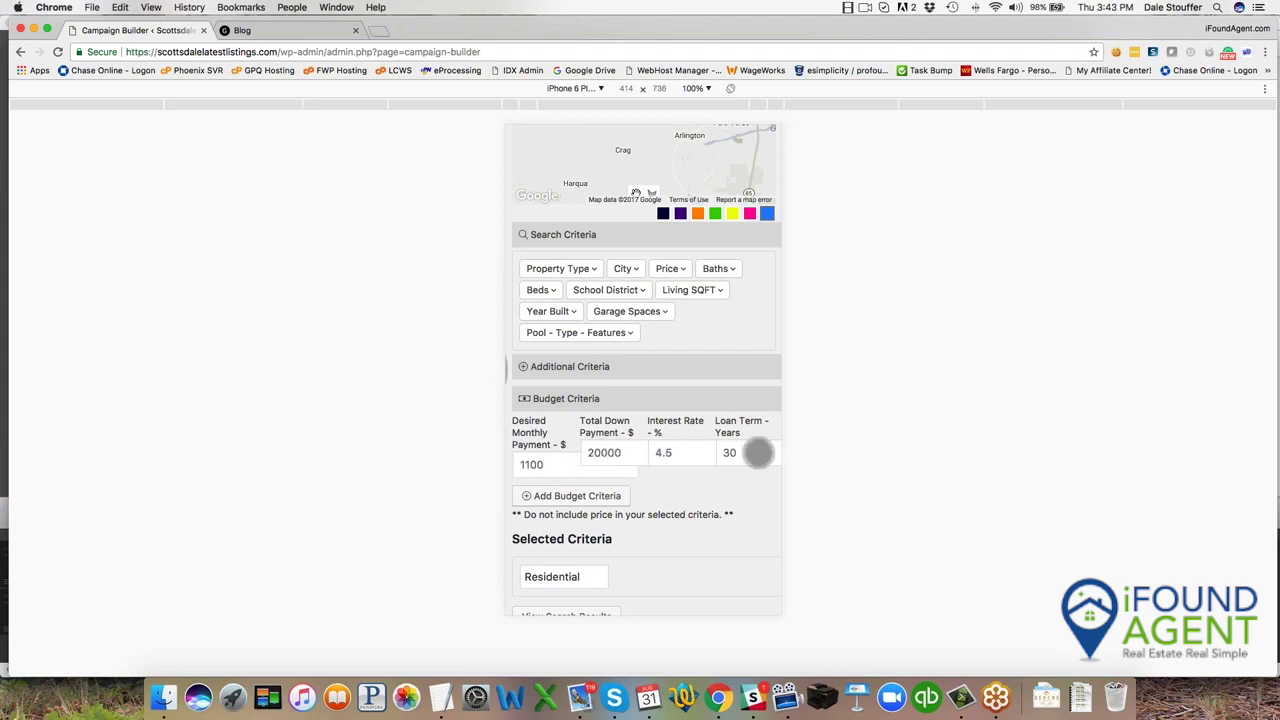
{"action": "scroll", "coordinate": [575, 490], "scroll_direction": "down", "scroll_amount": 1}
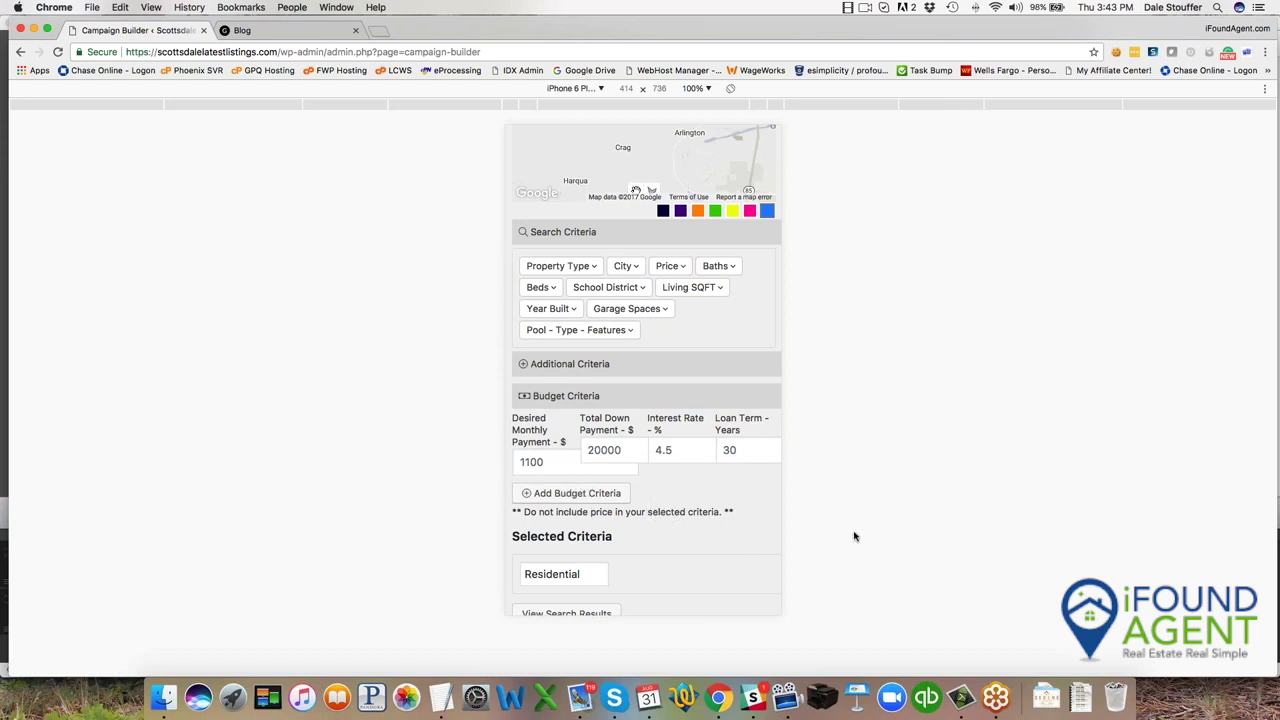
{"action": "scroll", "coordinate": [714, 534], "scroll_direction": "down", "scroll_amount": 15}
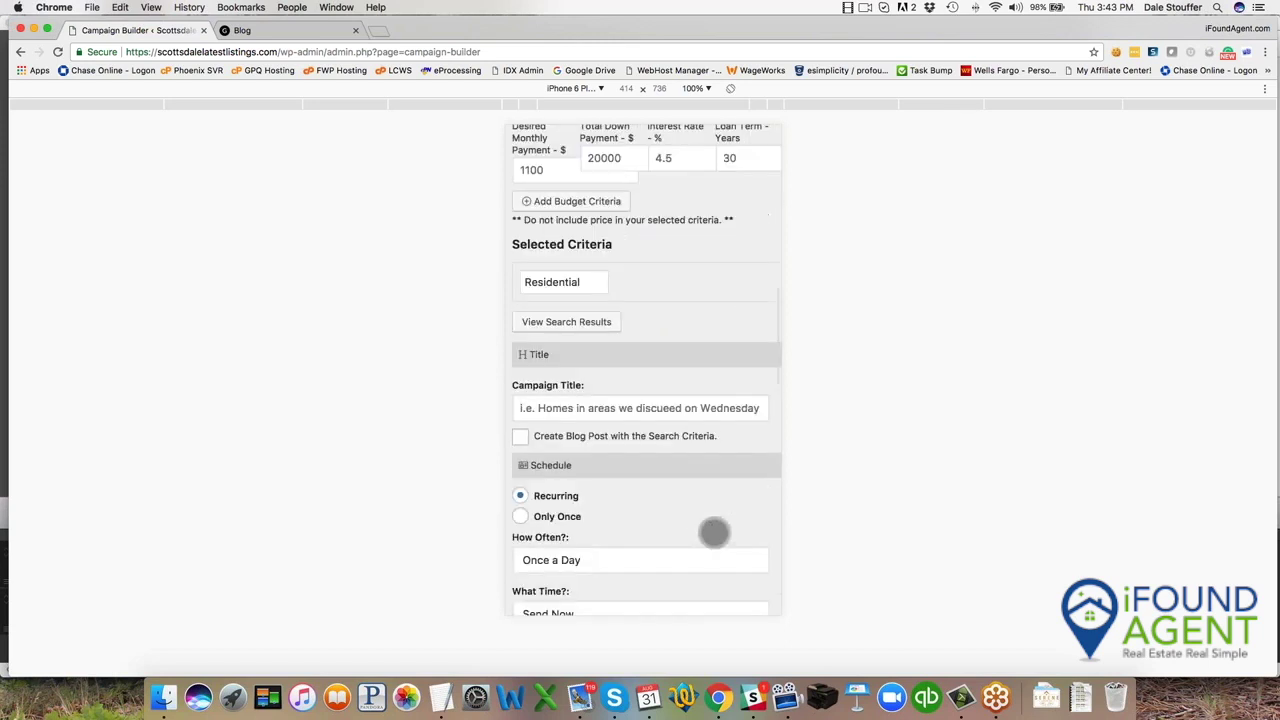
{"action": "scroll", "coordinate": [714, 534], "scroll_direction": "down", "scroll_amount": 10}
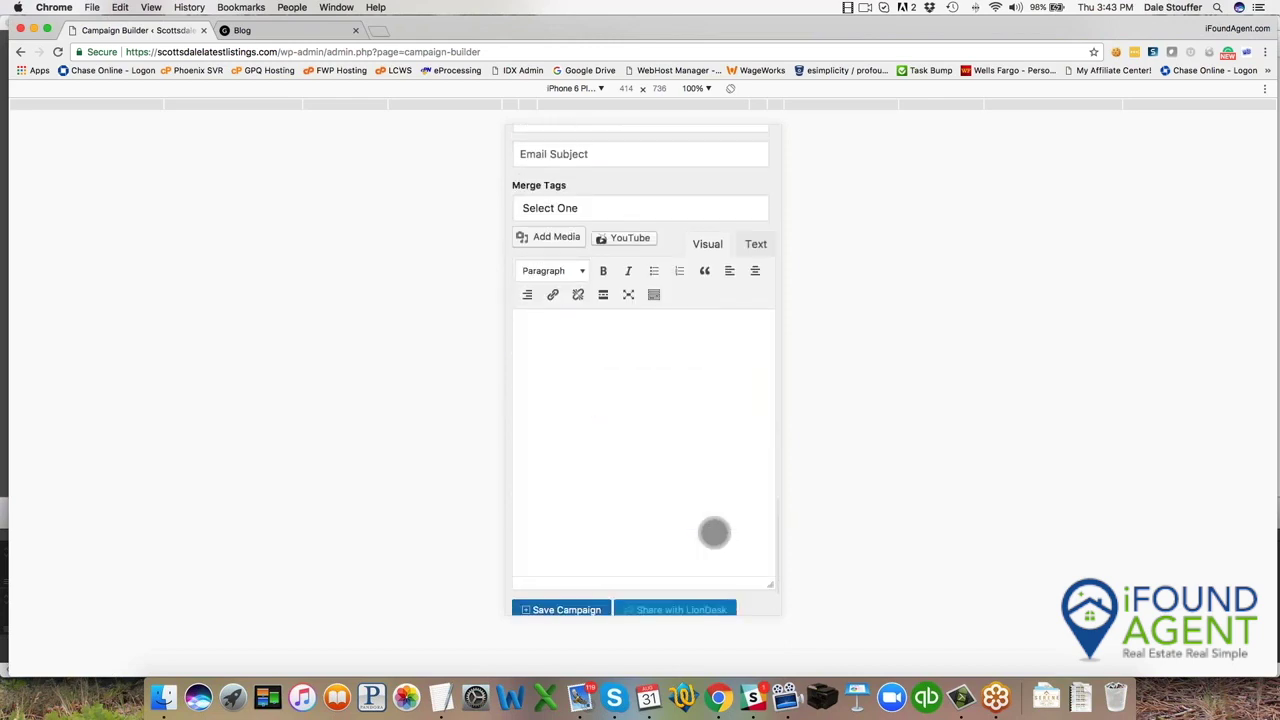
{"action": "scroll", "coordinate": [714, 534], "scroll_direction": "up", "scroll_amount": 20}
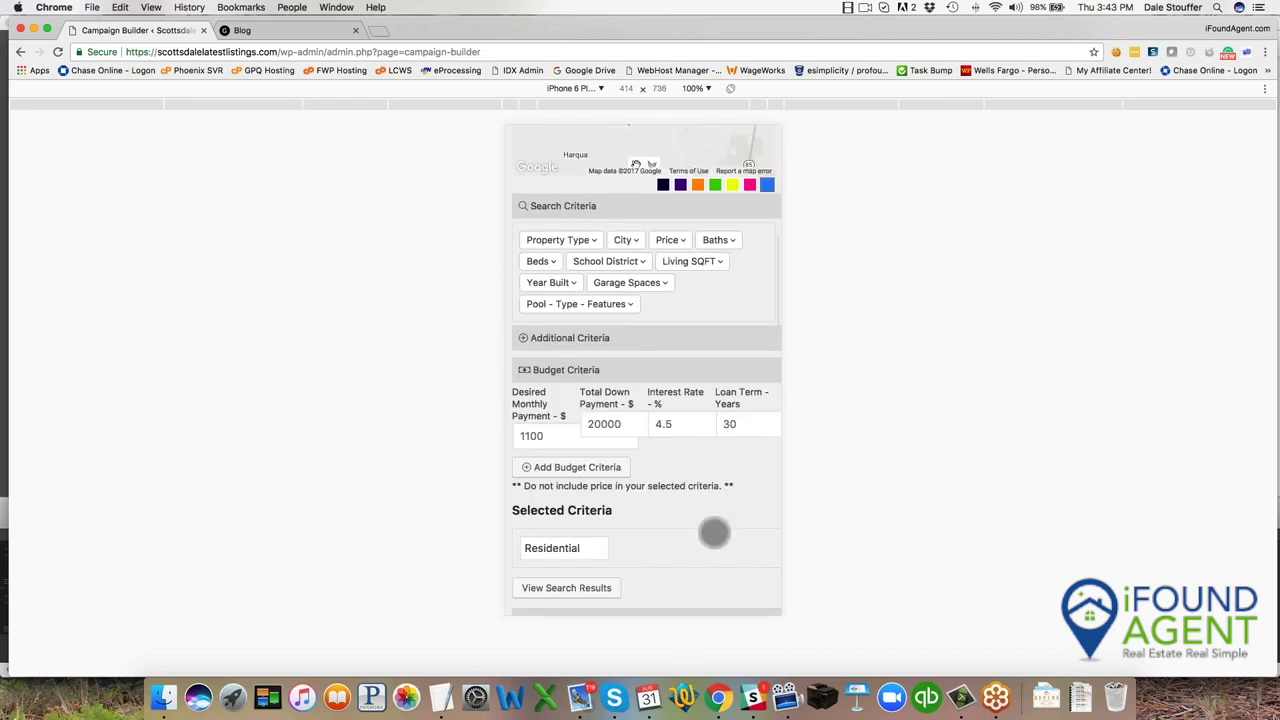
{"action": "scroll", "coordinate": [714, 534], "scroll_direction": "up", "scroll_amount": 10}
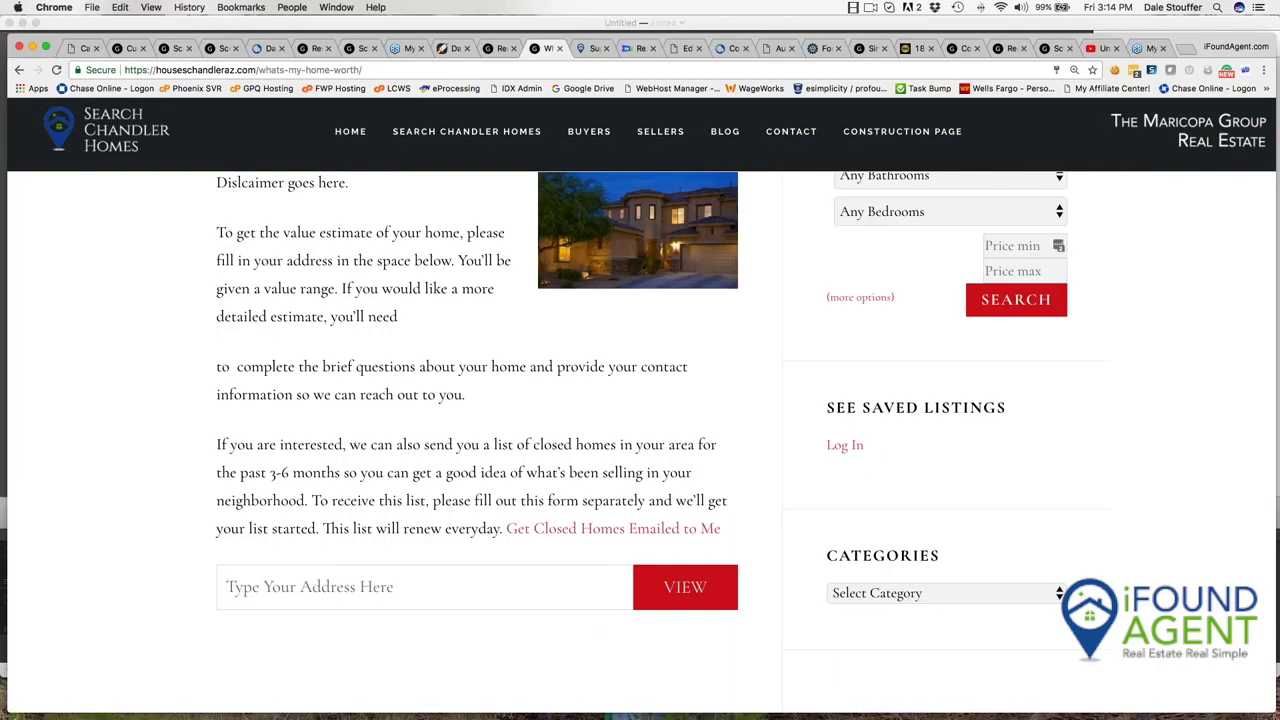
Enter the Chandler street address, accept the suggested full address, and request its value.
{"action": "left_click", "coordinate": [424, 622]}
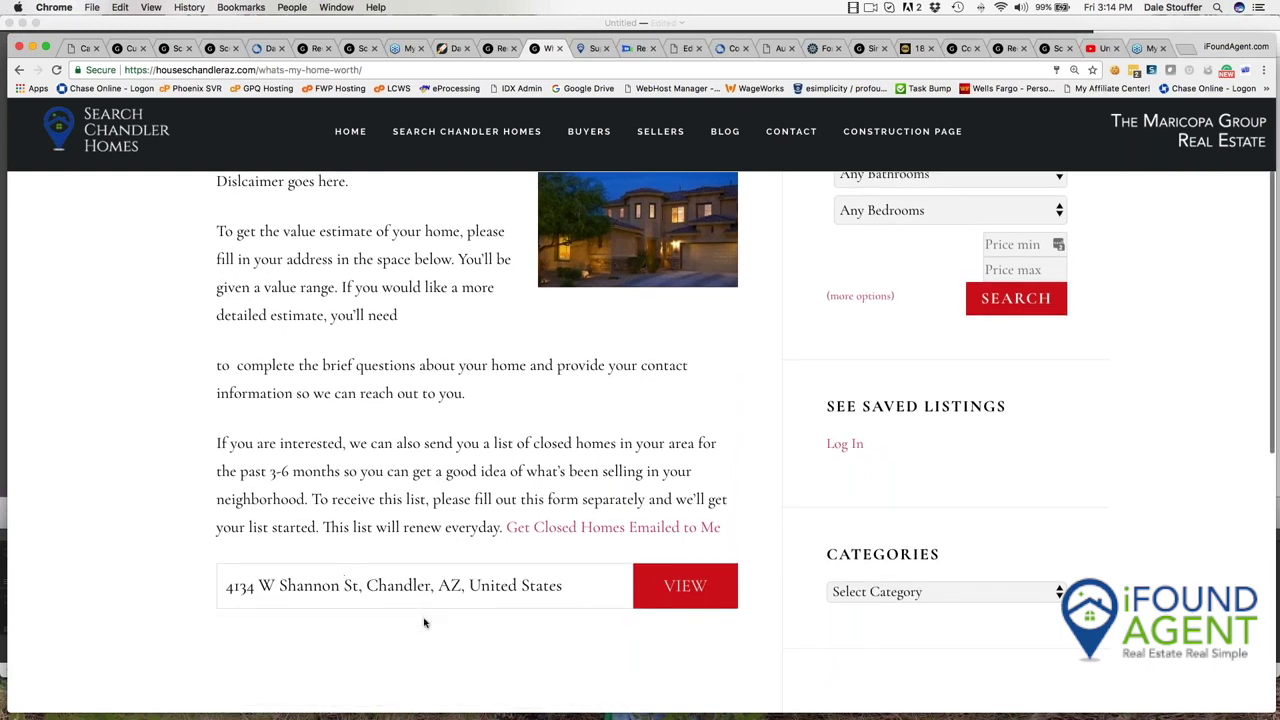
{"action": "left_click", "coordinate": [700, 600]}
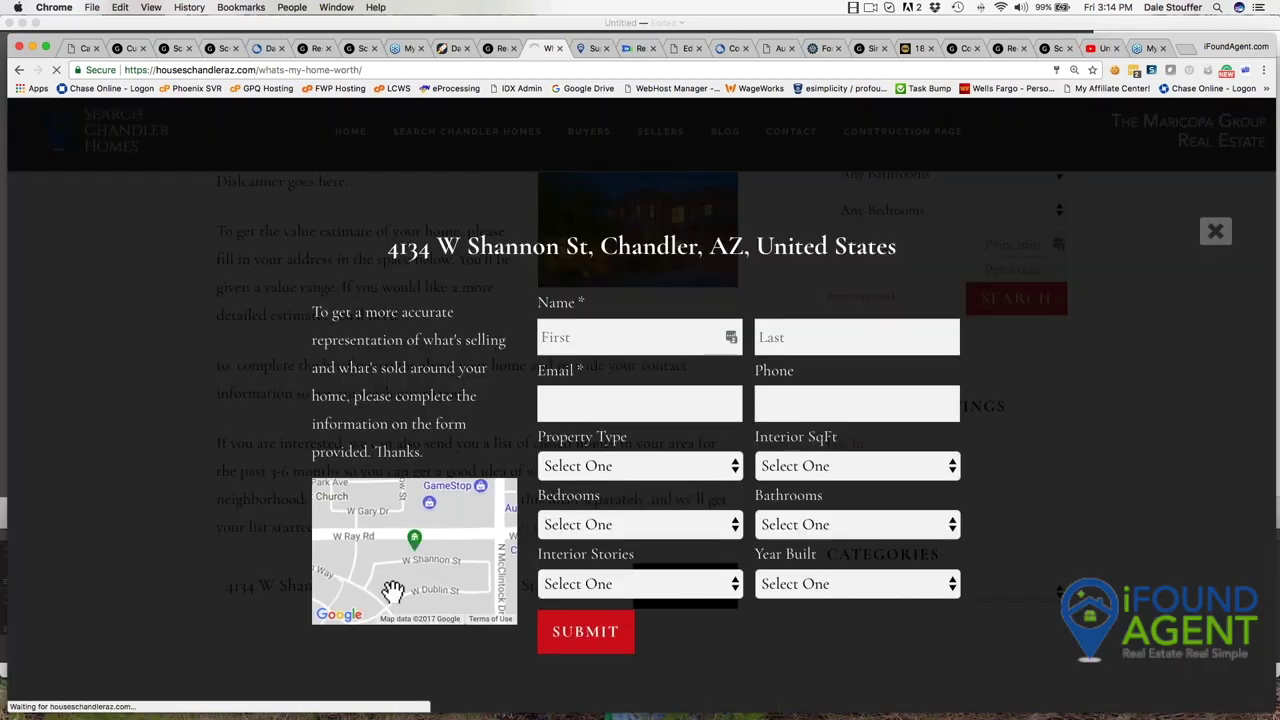
Fill in first and last name, autofill the remaining contact details, and submit.
{"action": "left_click", "coordinate": [621, 333]}
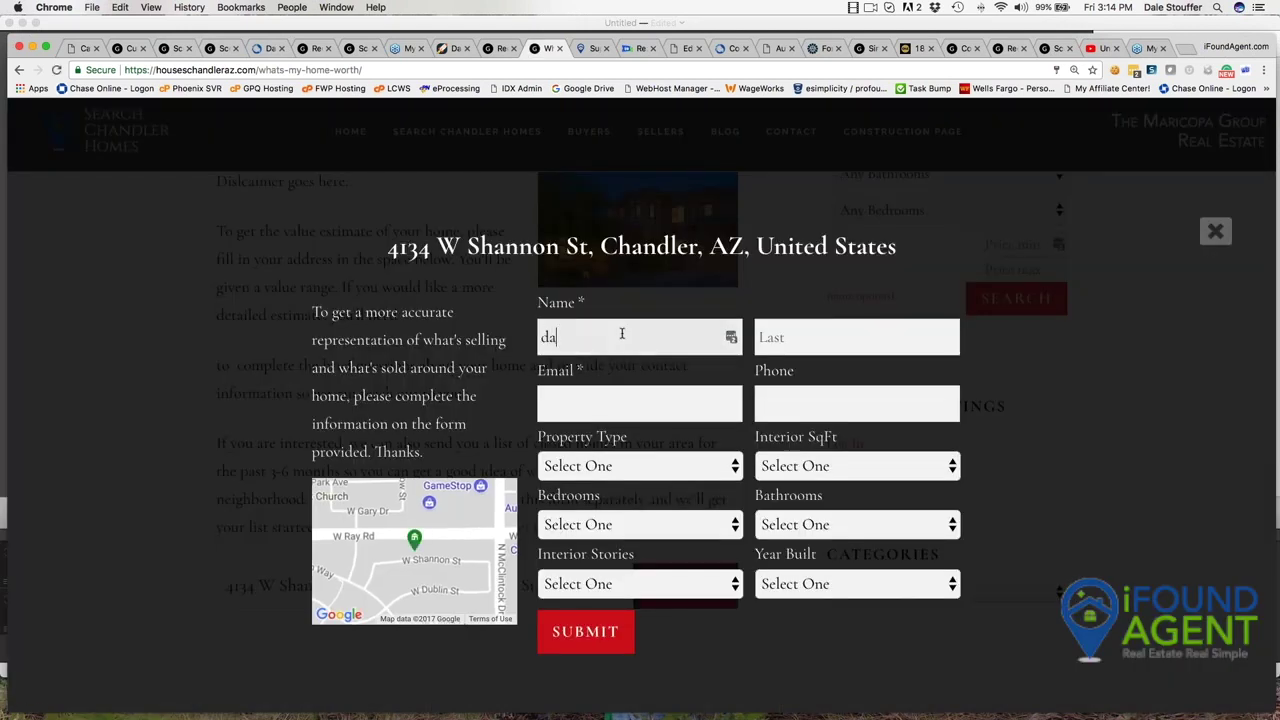
{"action": "key", "text": "Tab"}
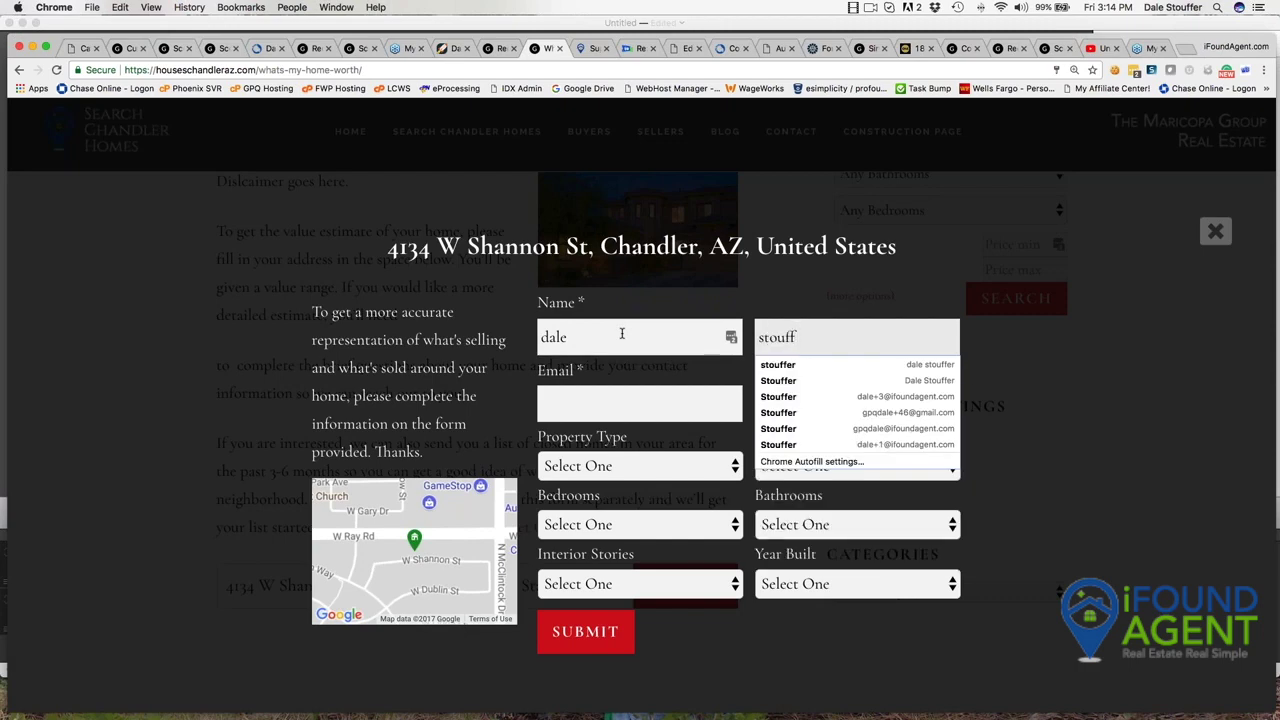
{"action": "key", "text": "Down"}
{"action": "key", "text": "Return"}
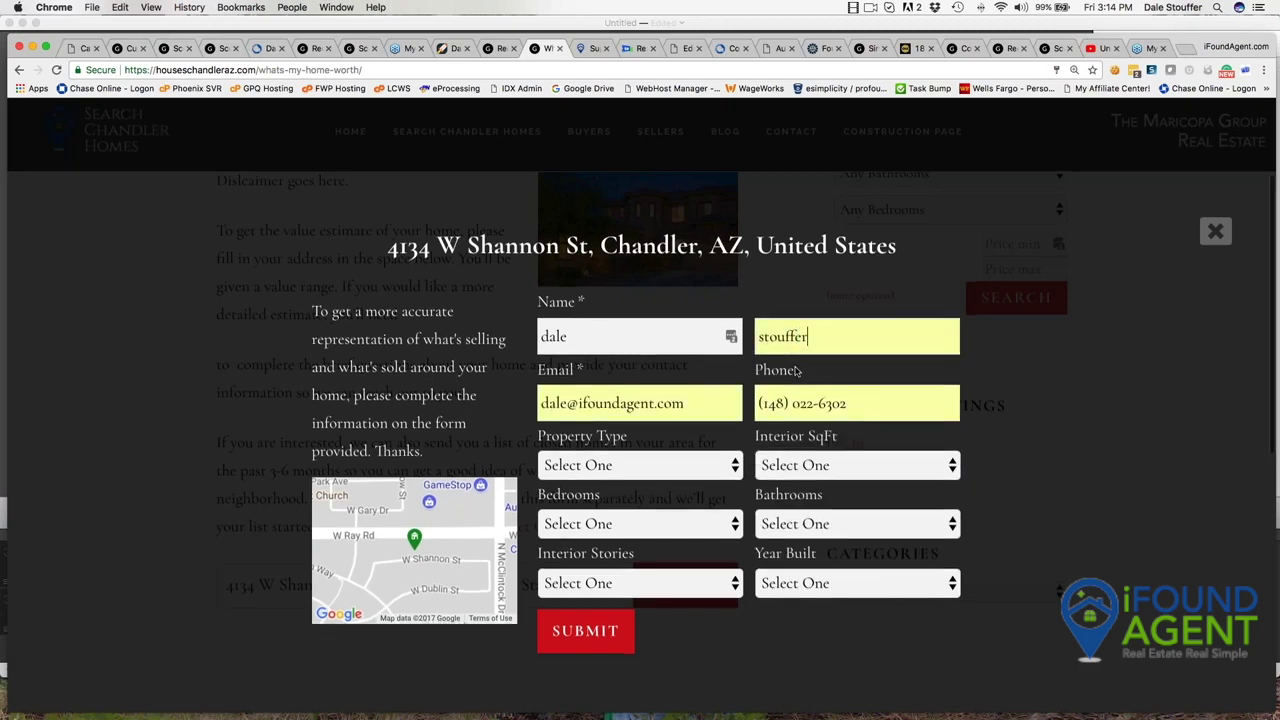
{"action": "left_click", "coordinate": [586, 630]}
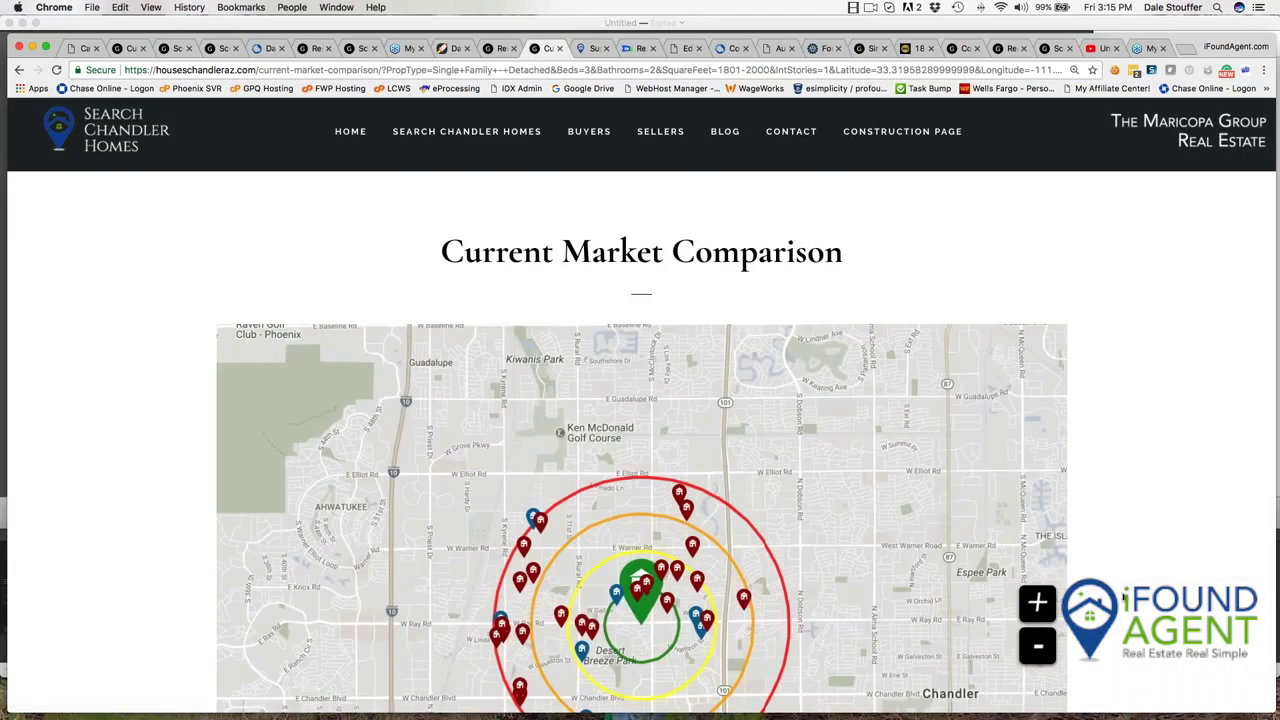
{"action": "scroll", "coordinate": [1123, 598], "scroll_direction": "down", "scroll_amount": 3}
{"action": "scroll", "coordinate": [1123, 598], "scroll_direction": "down", "scroll_amount": 2}
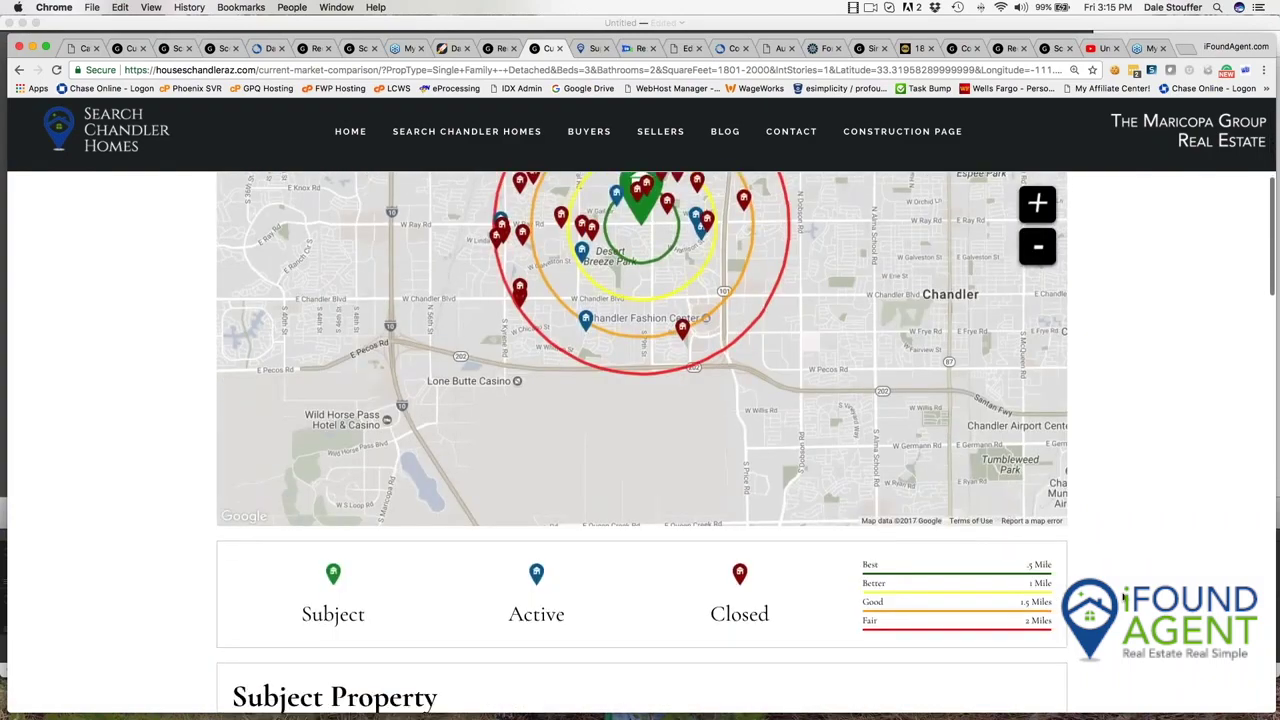
{"action": "scroll", "coordinate": [722, 254], "scroll_direction": "up", "scroll_amount": 2}
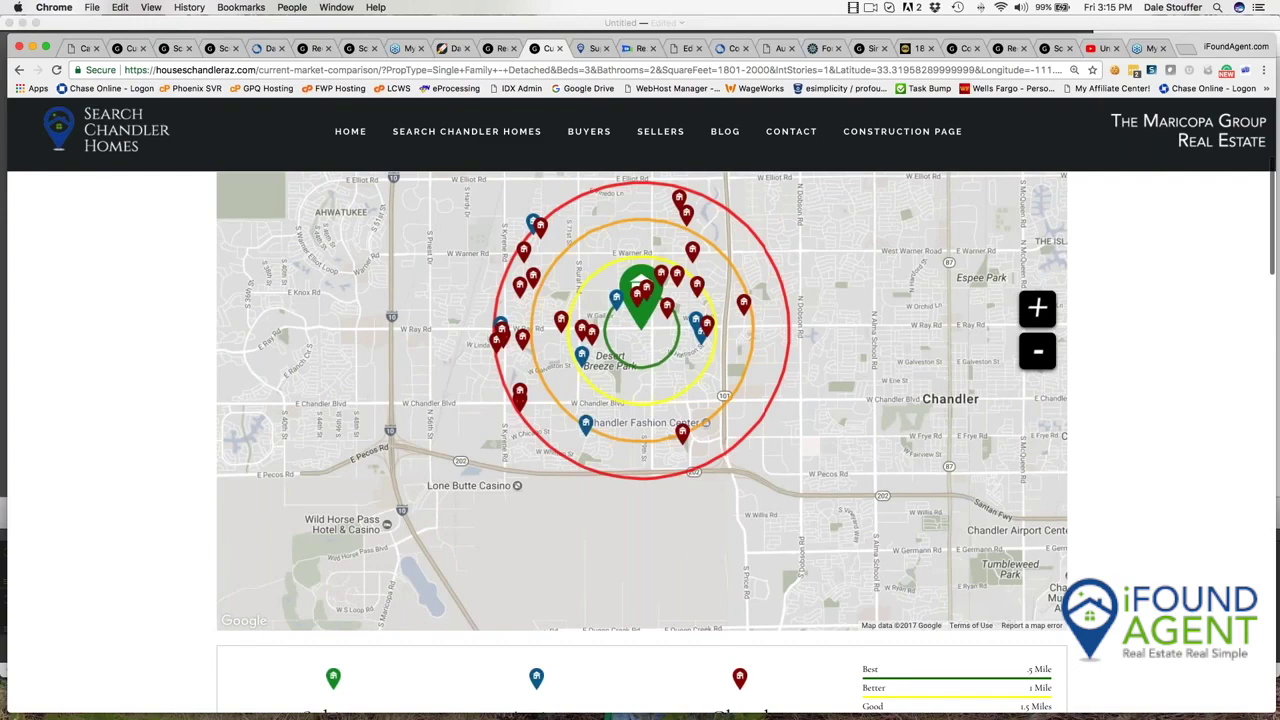
{"action": "scroll", "coordinate": [996, 630], "scroll_direction": "down", "scroll_amount": 1}
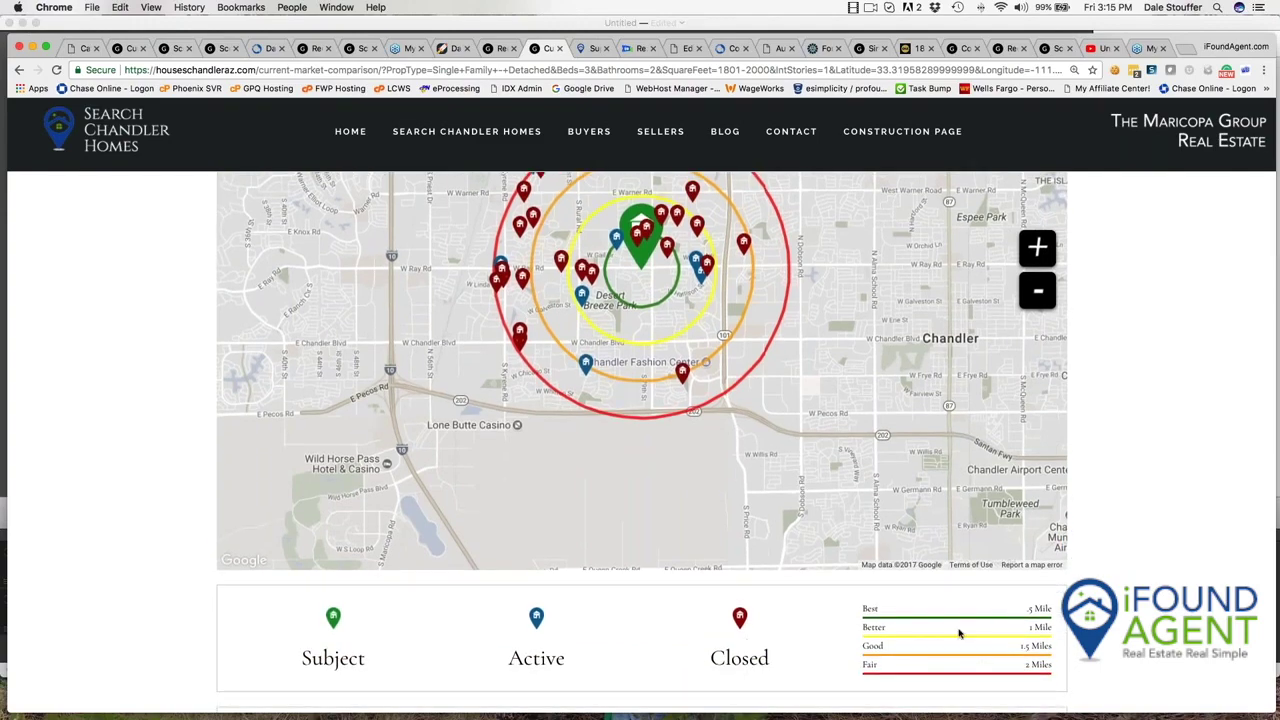
{"action": "scroll", "coordinate": [963, 640], "scroll_direction": "up", "scroll_amount": 2}
{"action": "scroll", "coordinate": [640, 440], "scroll_direction": "down", "scroll_amount": 5}
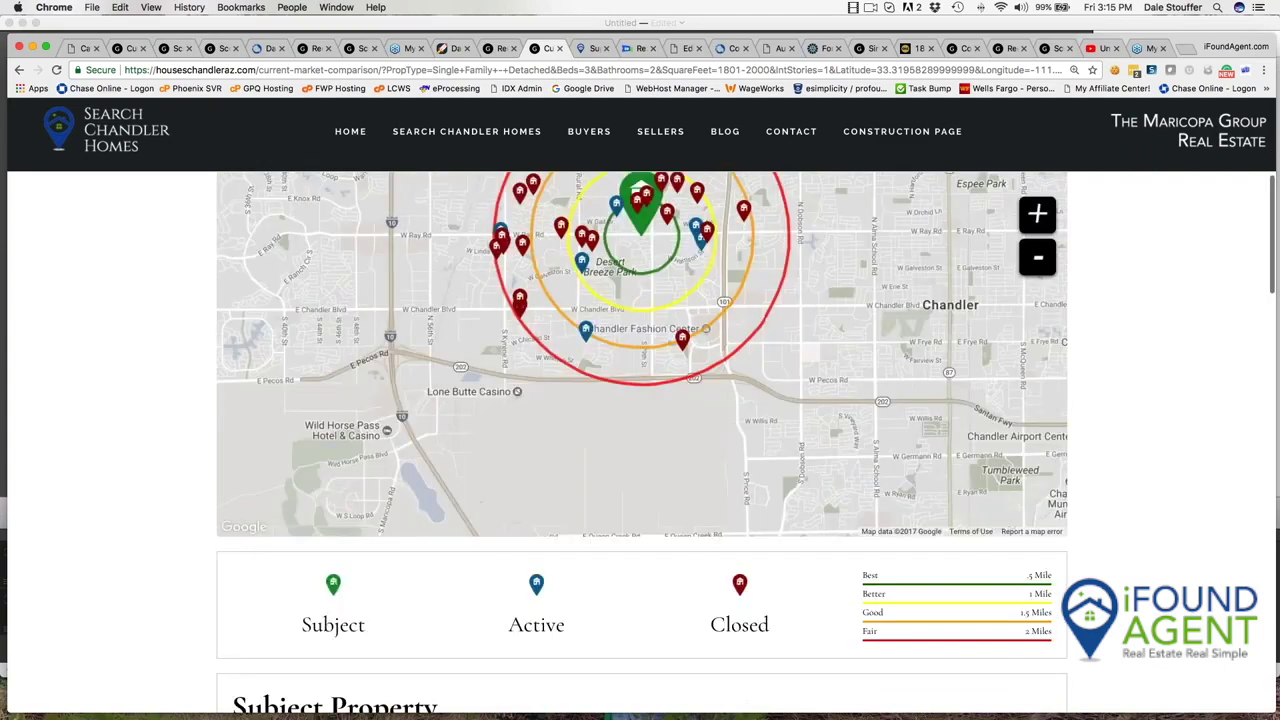
{"action": "scroll", "coordinate": [640, 440], "scroll_direction": "down", "scroll_amount": 3}
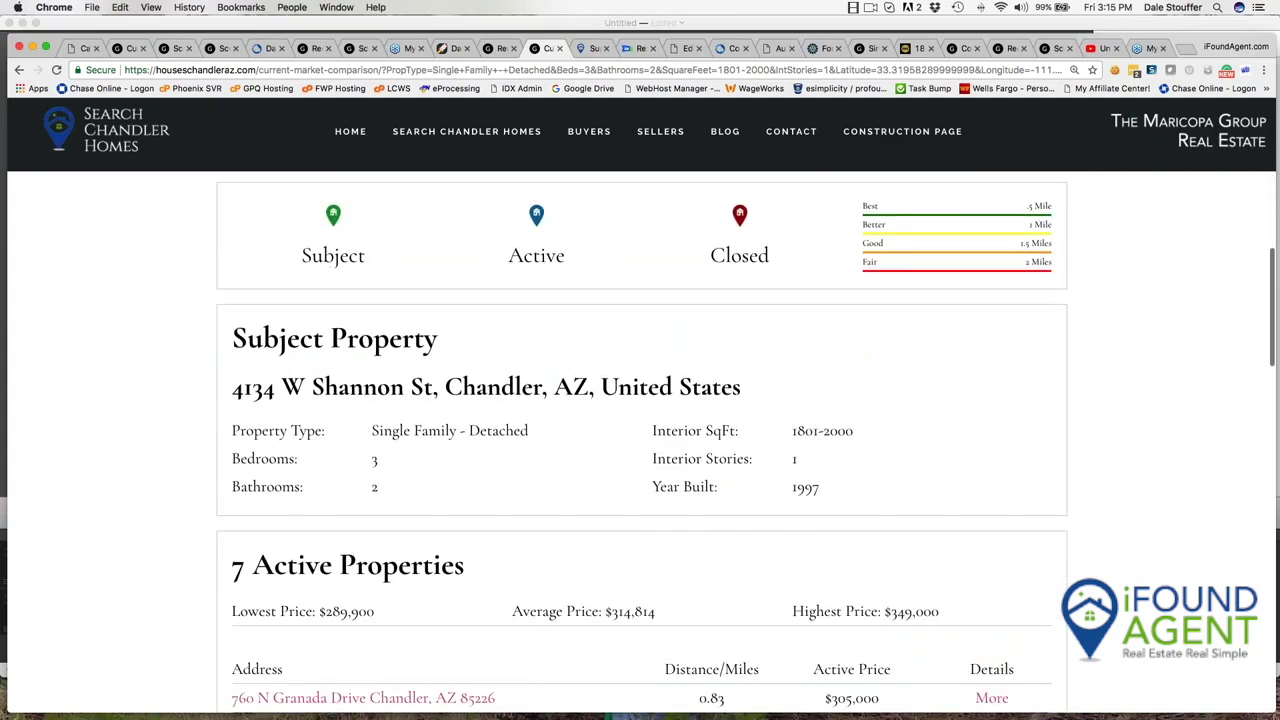
{"action": "scroll", "coordinate": [524, 504], "scroll_direction": "down", "scroll_amount": 5}
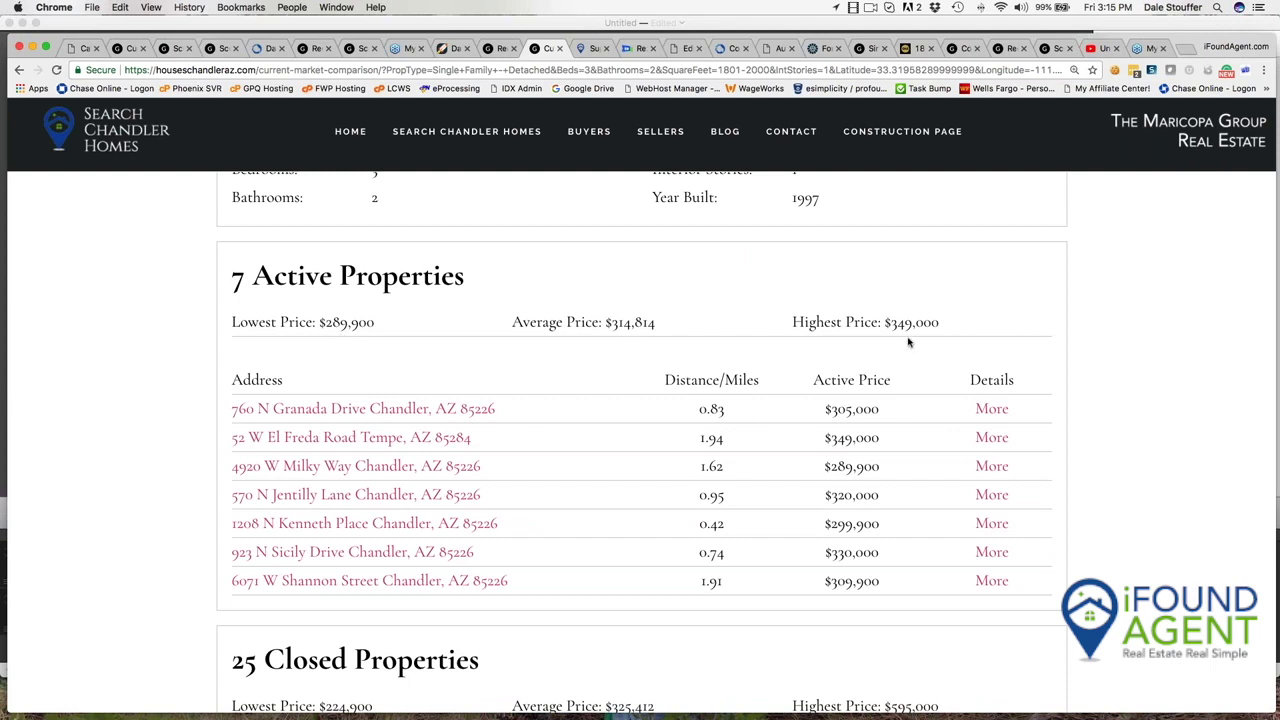
{"action": "scroll", "coordinate": [760, 340], "scroll_direction": "down", "scroll_amount": 1}
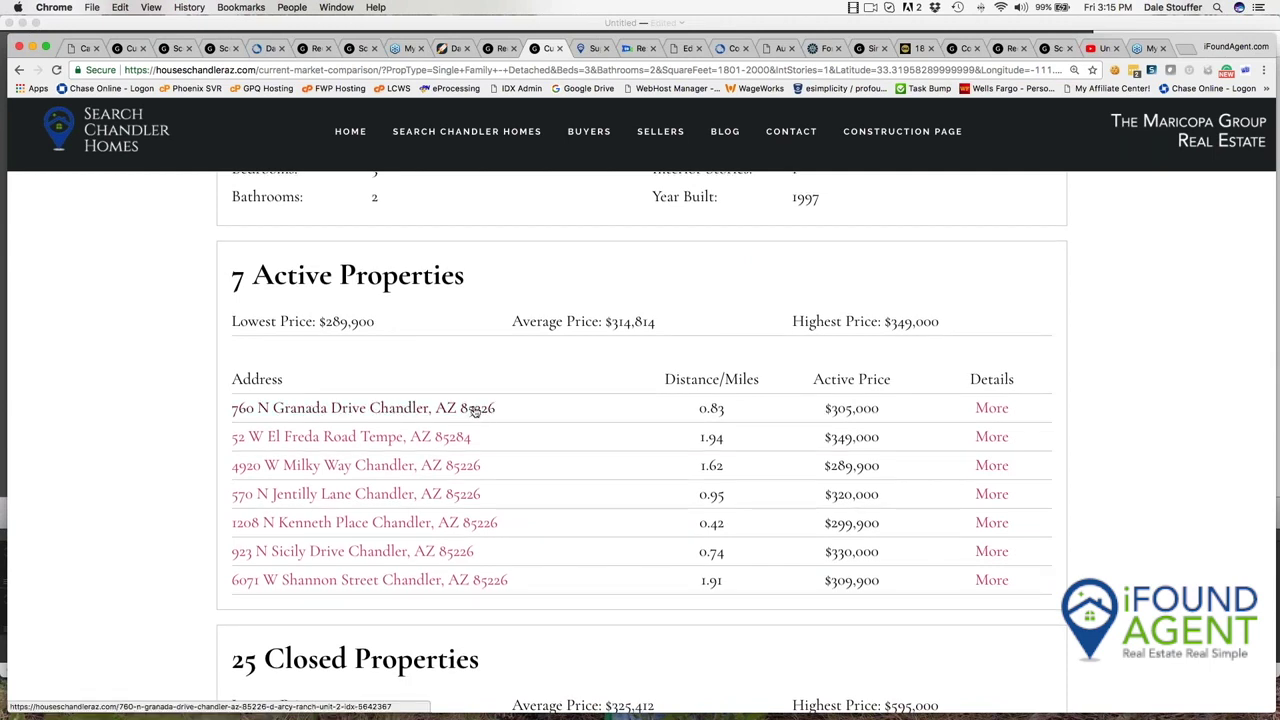
{"action": "left_click", "coordinate": [991, 409]}
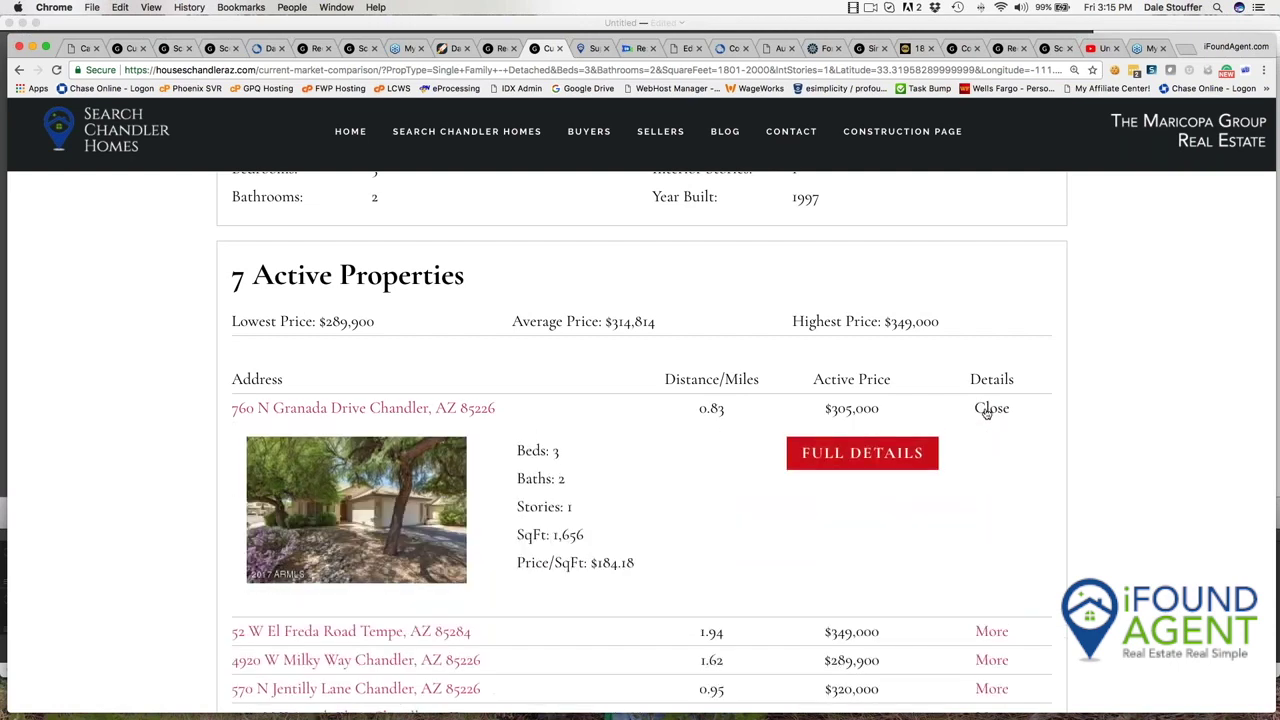
{"action": "scroll", "coordinate": [545, 462], "scroll_direction": "up", "scroll_amount": 1}
{"action": "left_click", "coordinate": [1000, 408]}
{"action": "scroll", "coordinate": [1001, 402], "scroll_direction": "down", "scroll_amount": 1}
{"action": "scroll", "coordinate": [831, 508], "scroll_direction": "down", "scroll_amount": 3}
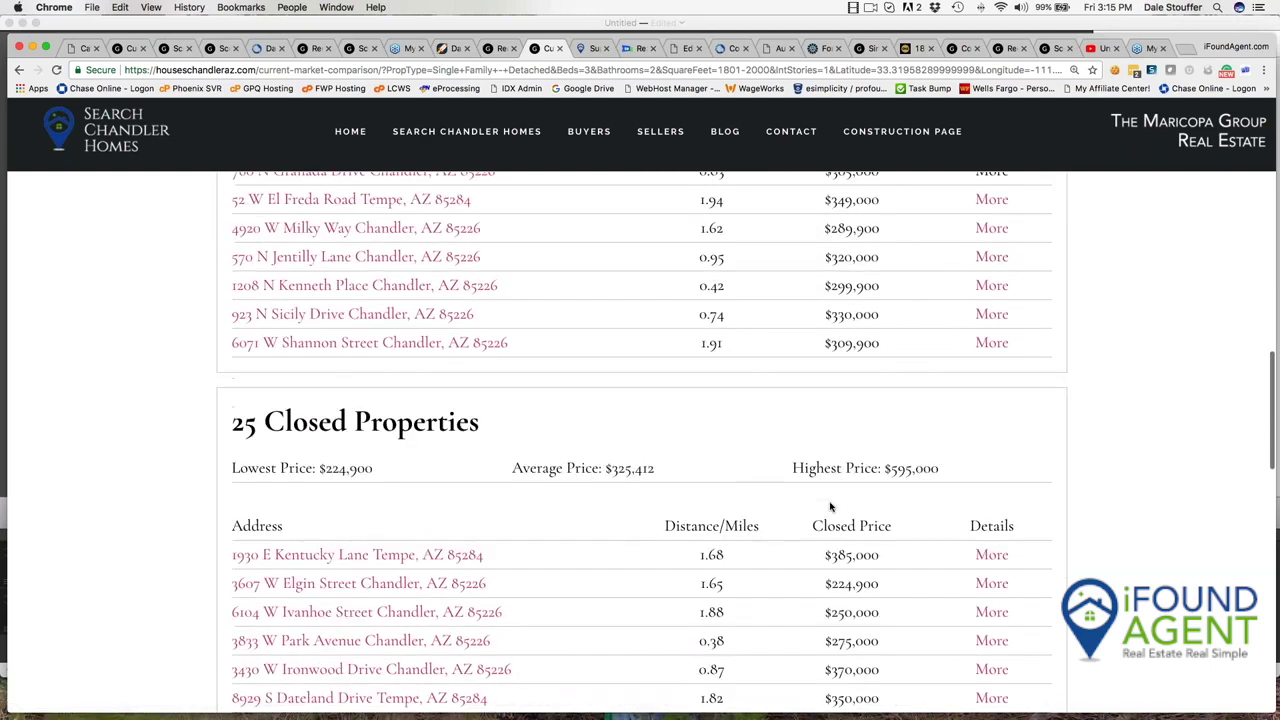
{"action": "scroll", "coordinate": [831, 508], "scroll_direction": "down", "scroll_amount": 2}
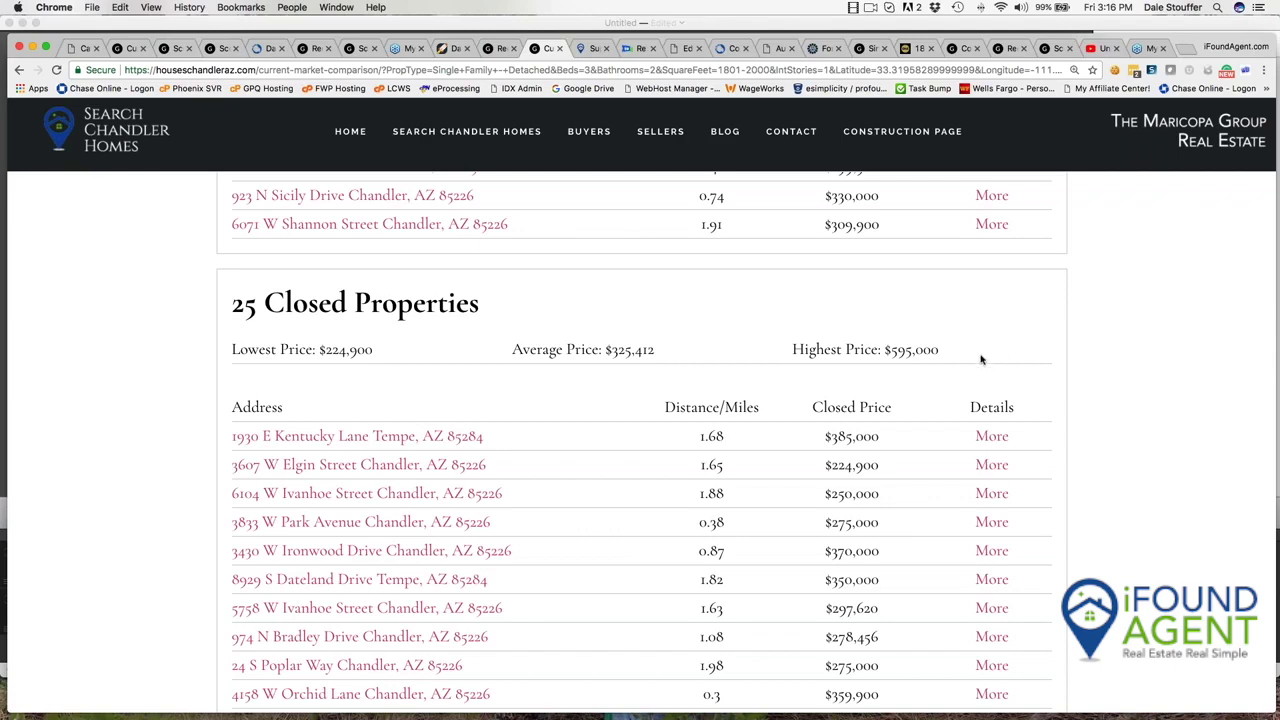
{"action": "scroll", "coordinate": [923, 440], "scroll_direction": "down", "scroll_amount": 5}
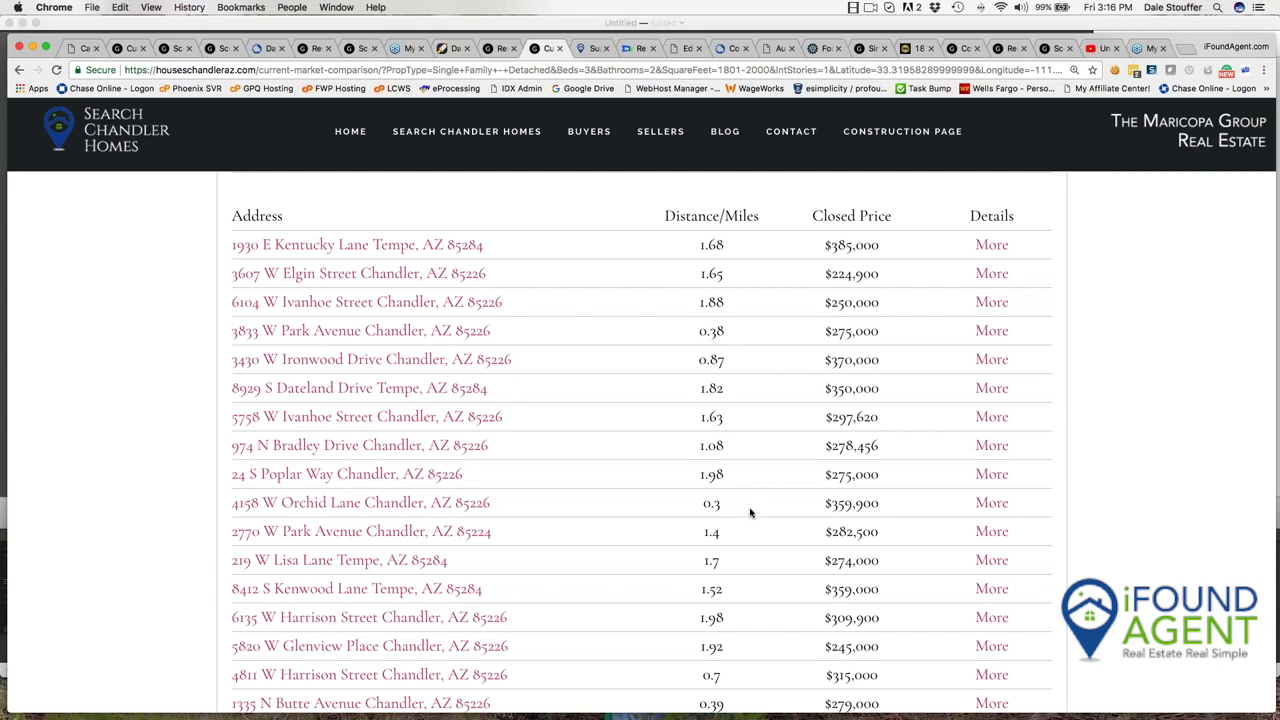
{"action": "scroll", "coordinate": [751, 512], "scroll_direction": "down", "scroll_amount": 5}
{"action": "scroll", "coordinate": [751, 512], "scroll_direction": "up", "scroll_amount": 7}
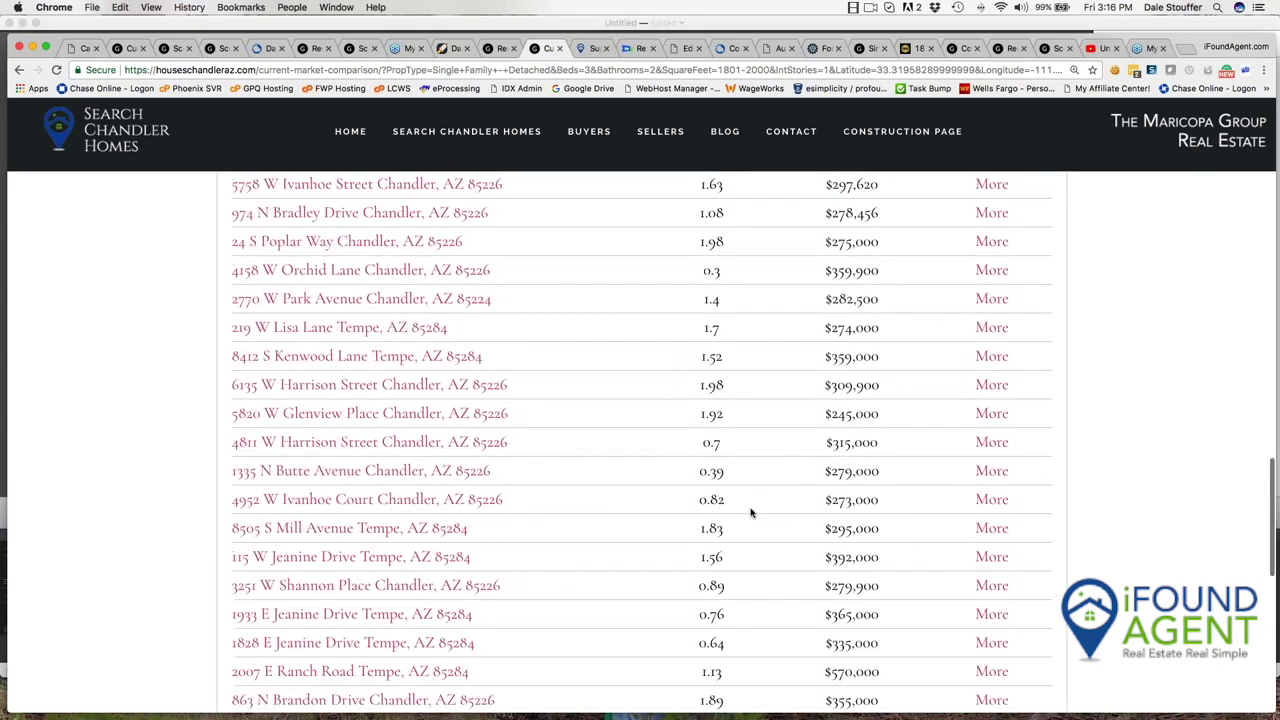
{"action": "scroll", "coordinate": [751, 512], "scroll_direction": "up", "scroll_amount": 1}
{"action": "scroll", "coordinate": [751, 512], "scroll_direction": "up", "scroll_amount": 15}
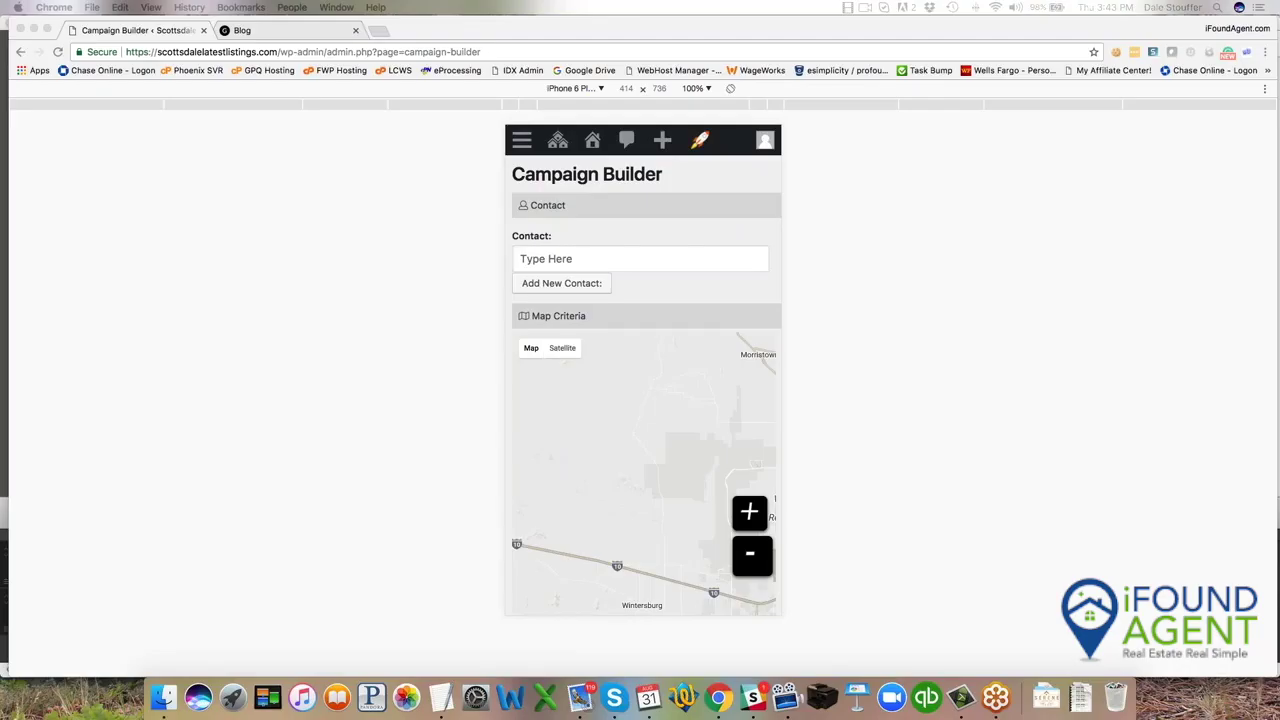
Close Chrome's developer tools to restore the desktop Campaign Builder layout.
{"action": "key", "text": "super+alt+i"}
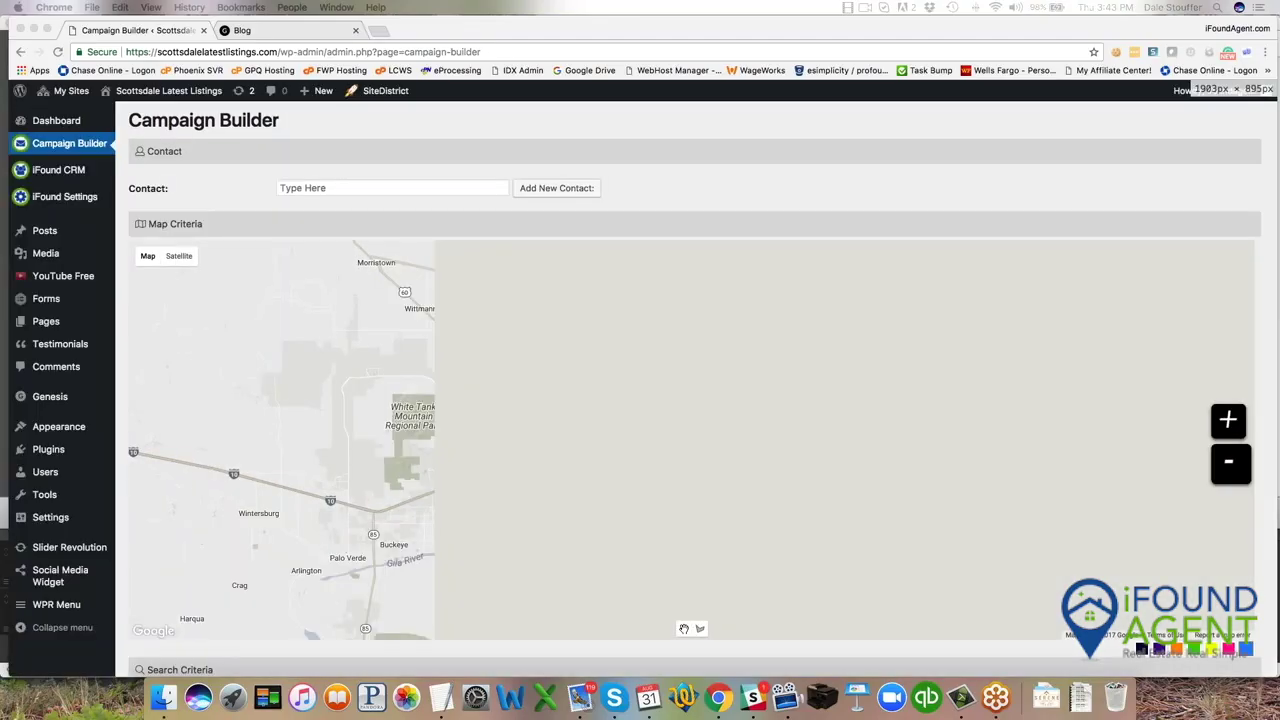